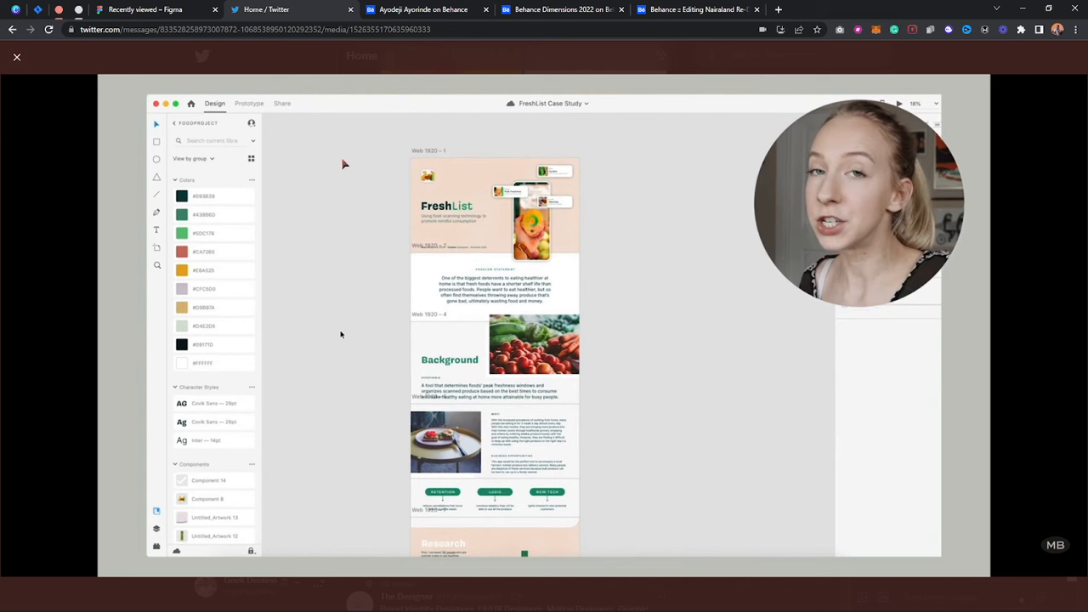
Open the Nairaland Re-Design project from the Behance profile, review the case study down to the paper sketches, and close it.
click(148, 10)
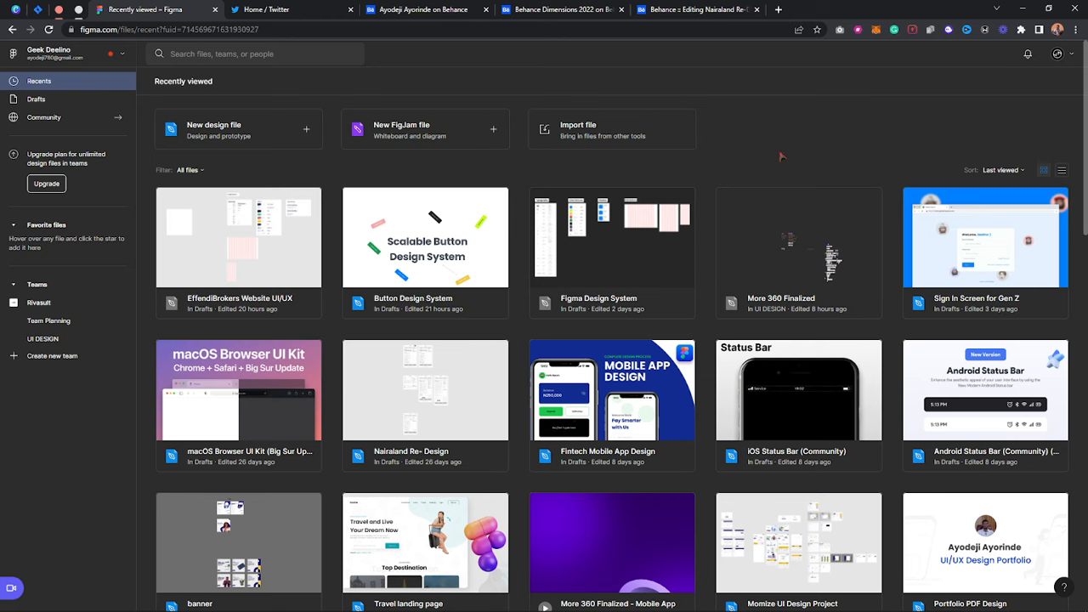
click(488, 9)
click(564, 325)
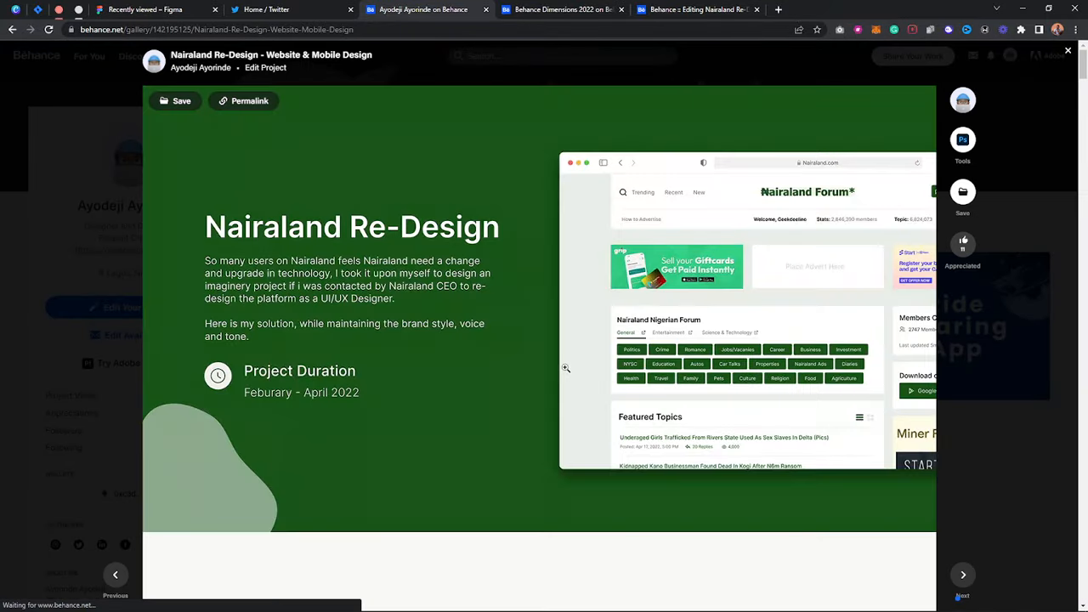
scroll(561, 221, down, 2)
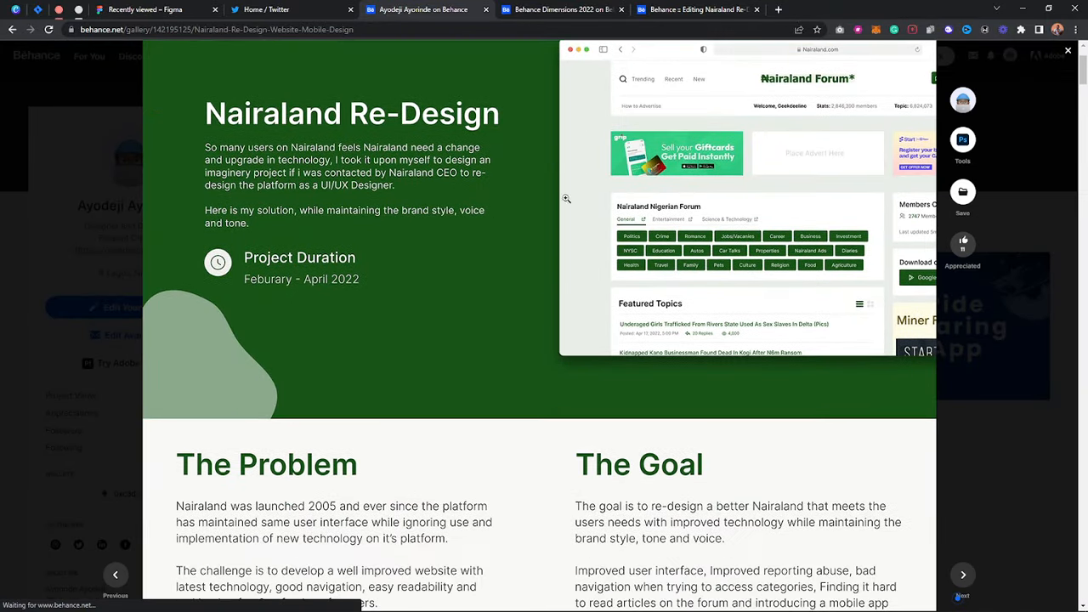
scroll(565, 198, down, 5)
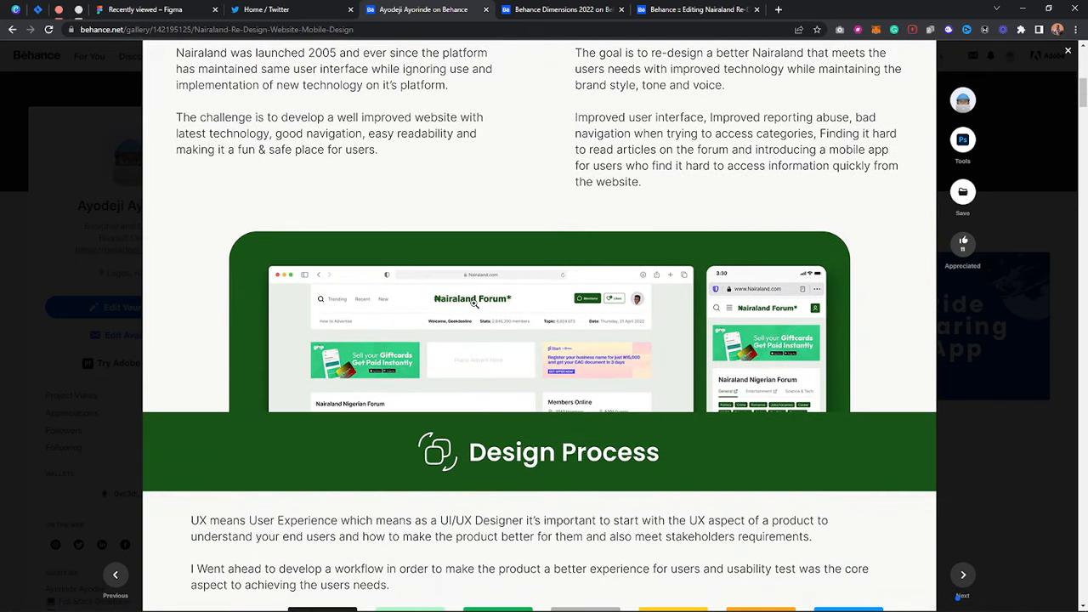
scroll(688, 213, up, 7)
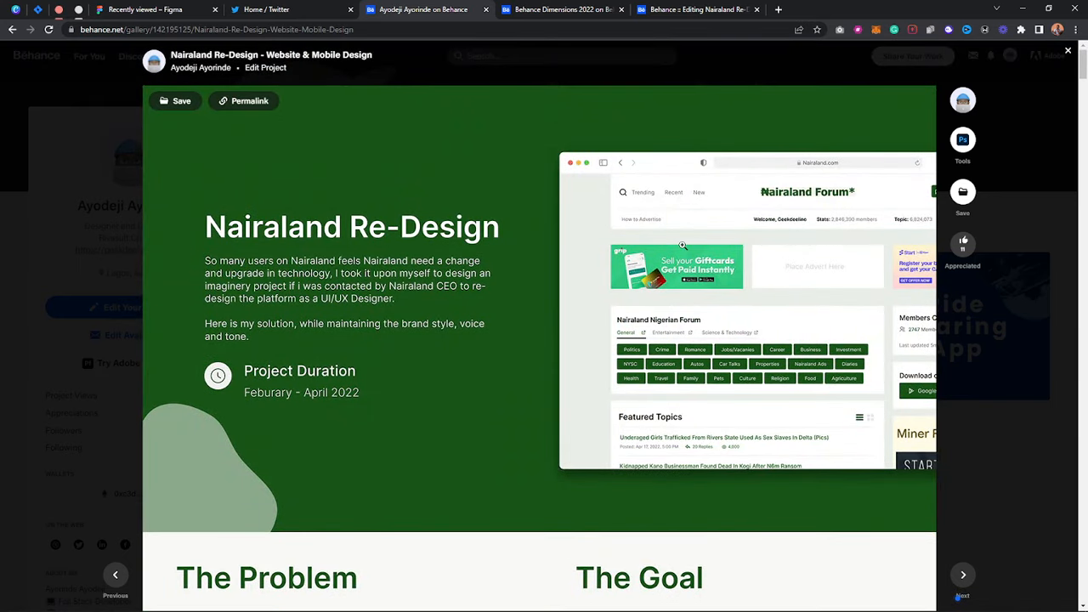
scroll(681, 245, down, 8)
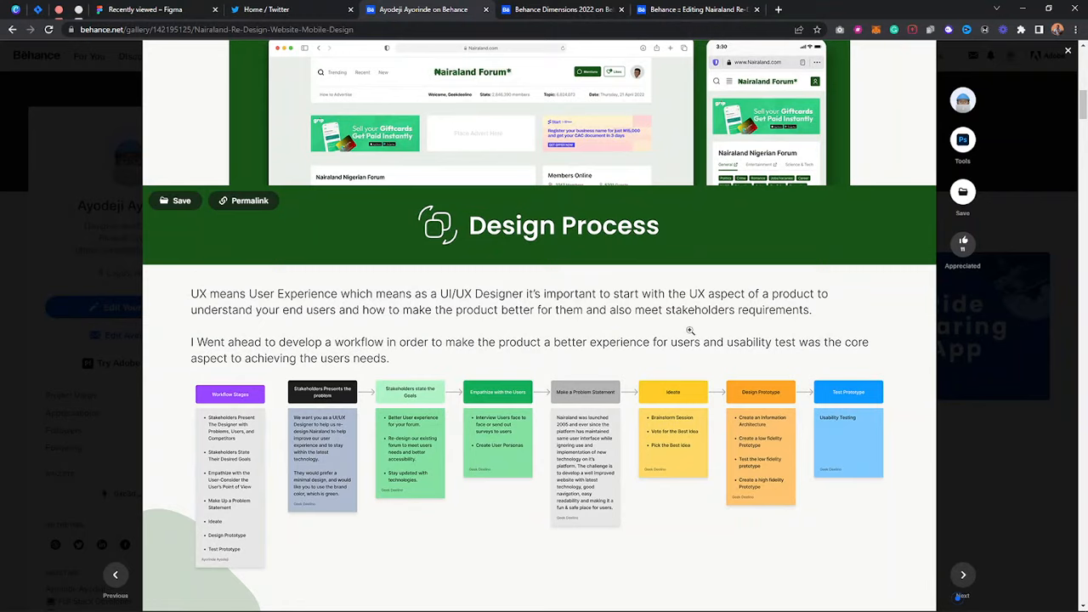
scroll(689, 330, down, 14)
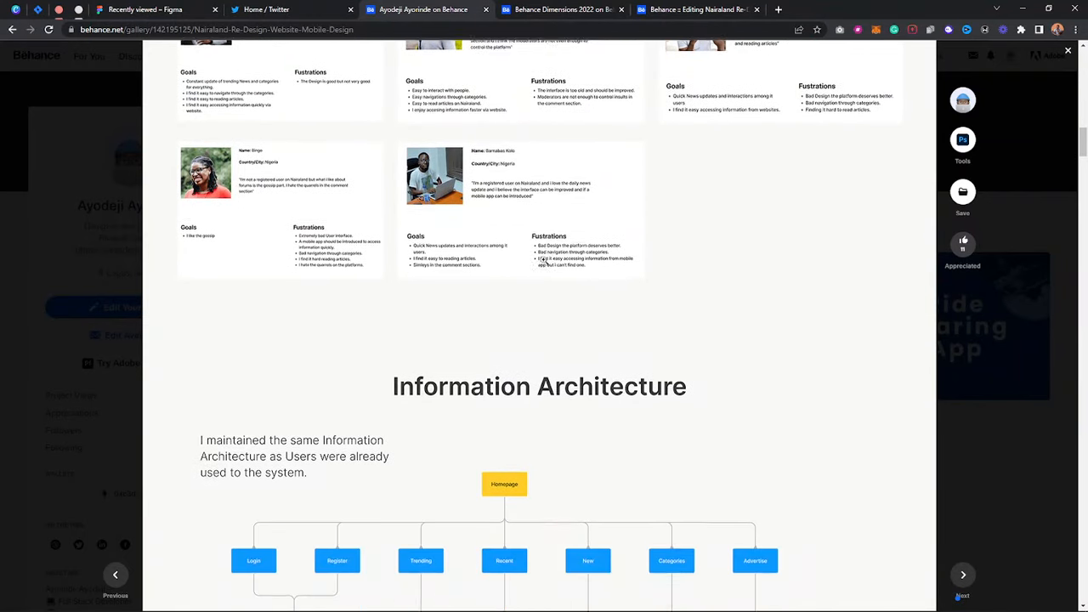
scroll(546, 259, down, 7)
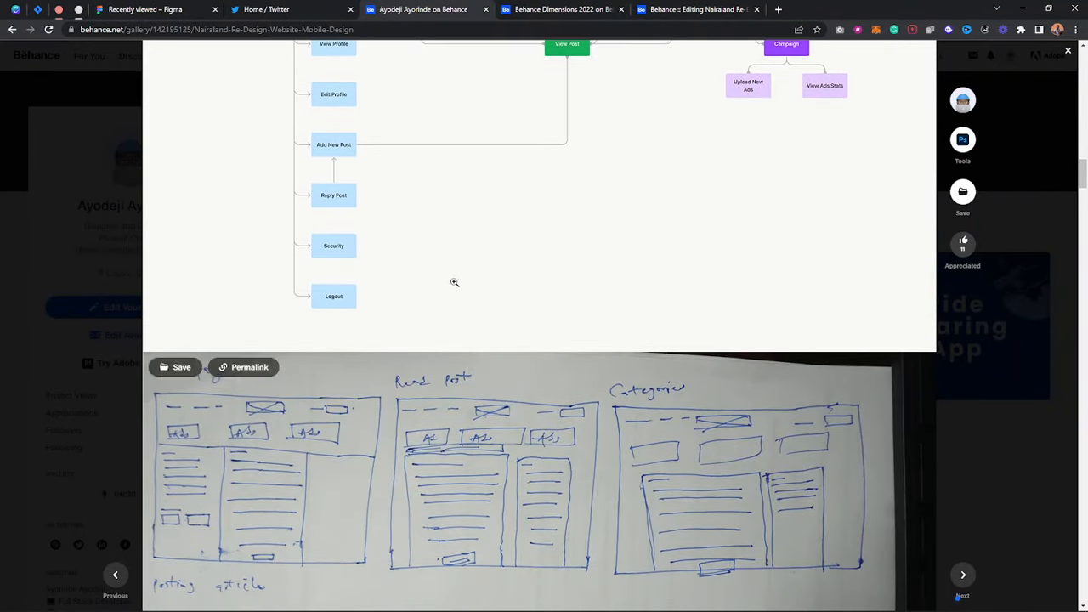
scroll(454, 283, down, 3)
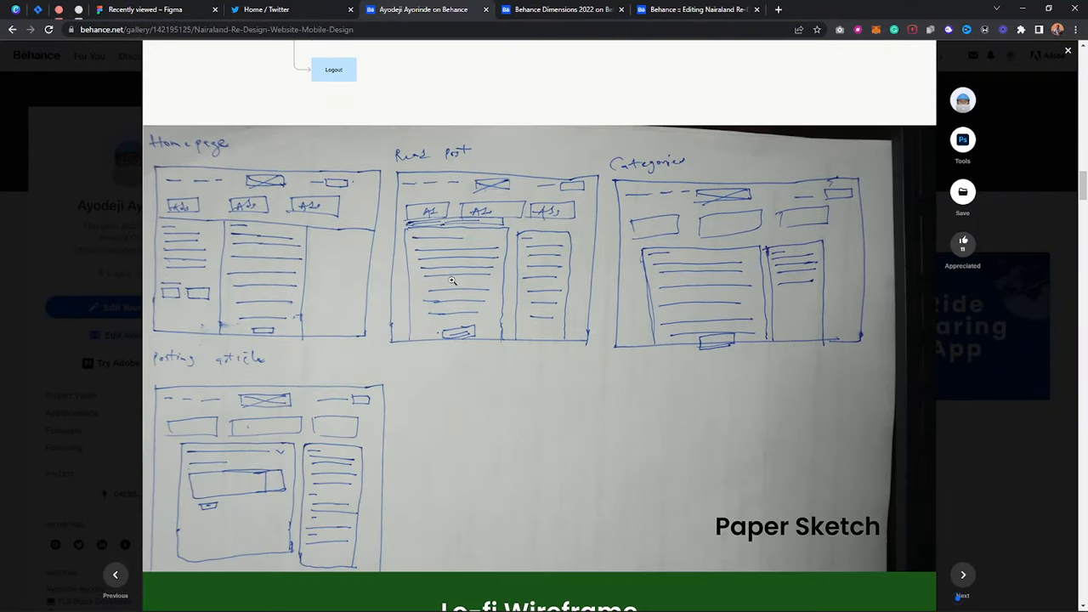
click(1045, 314)
Open the Find Professional Handymen project, look through its title, introduction and typography sections, and return to the profile.
click(720, 314)
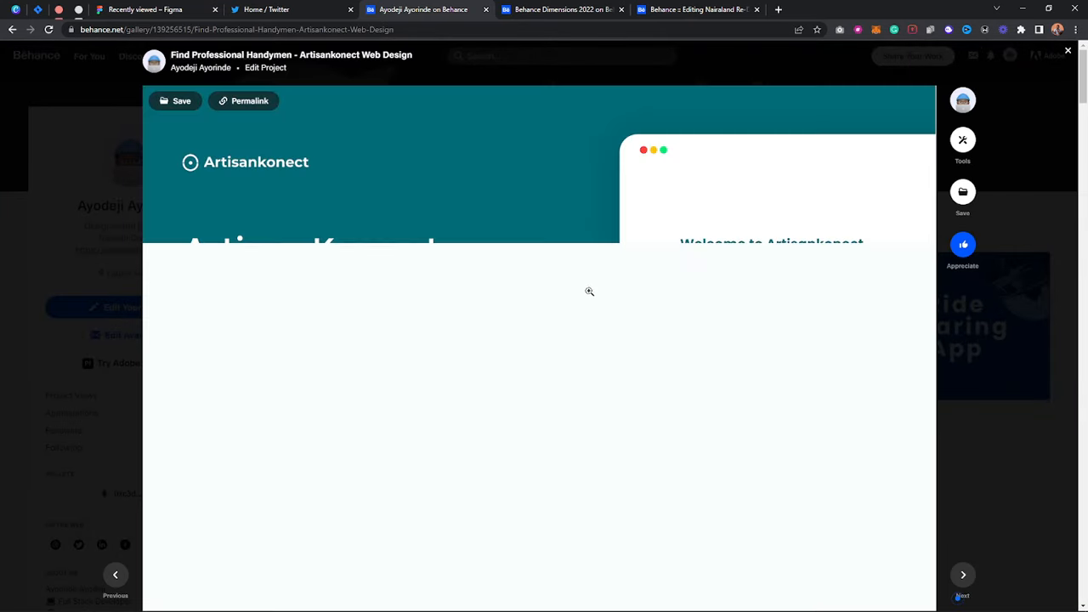
scroll(514, 309, down, 4)
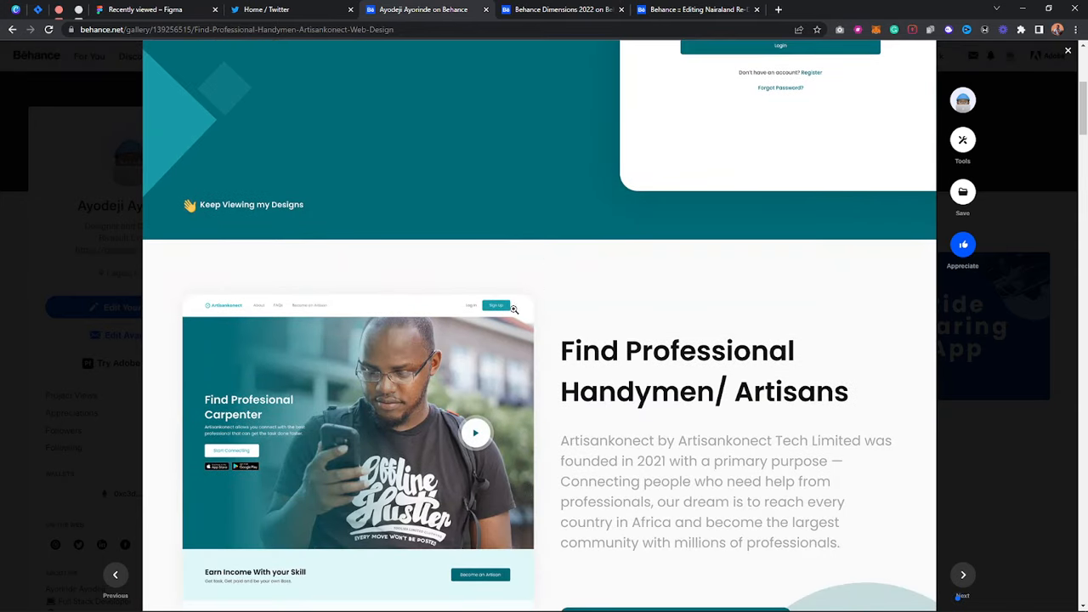
scroll(657, 327, down, 3)
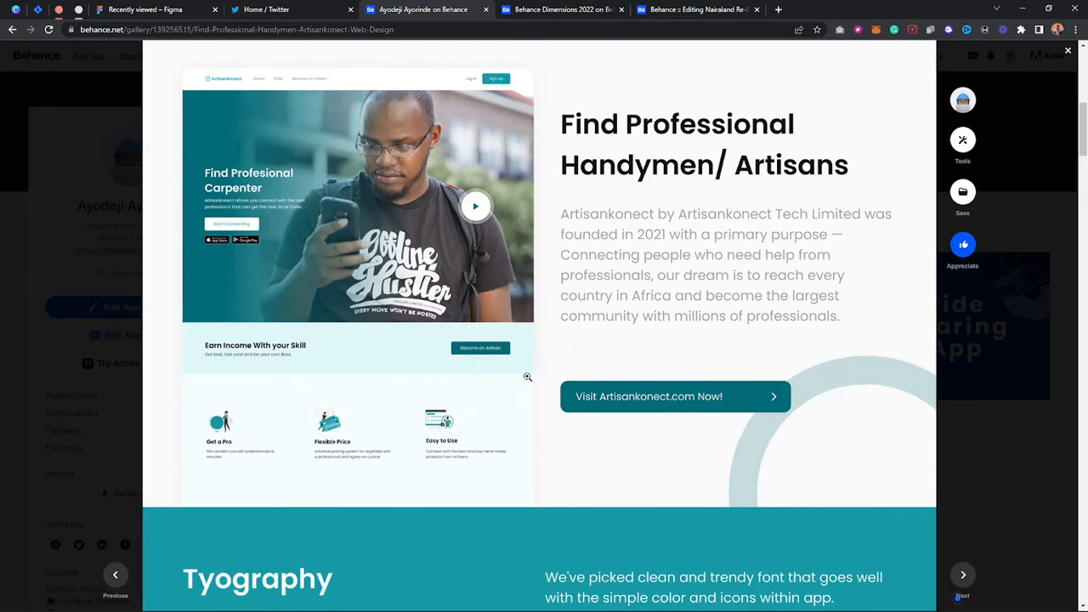
scroll(892, 318, down, 3)
click(1010, 300)
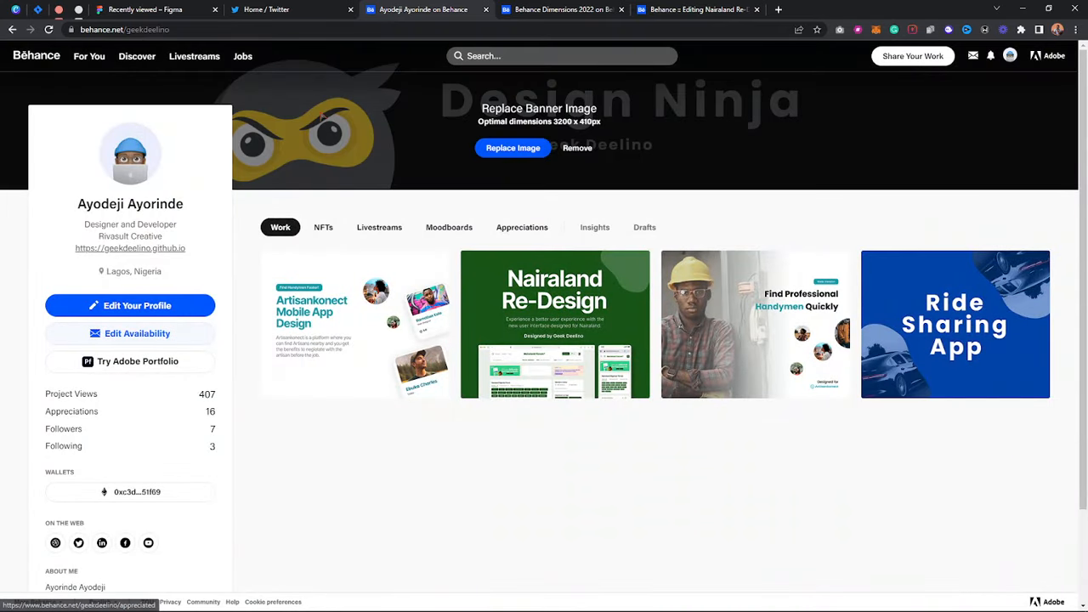
Switch to Figma and open the Nairaland Re-Design file from the recently viewed files.
key(ctrl+5)
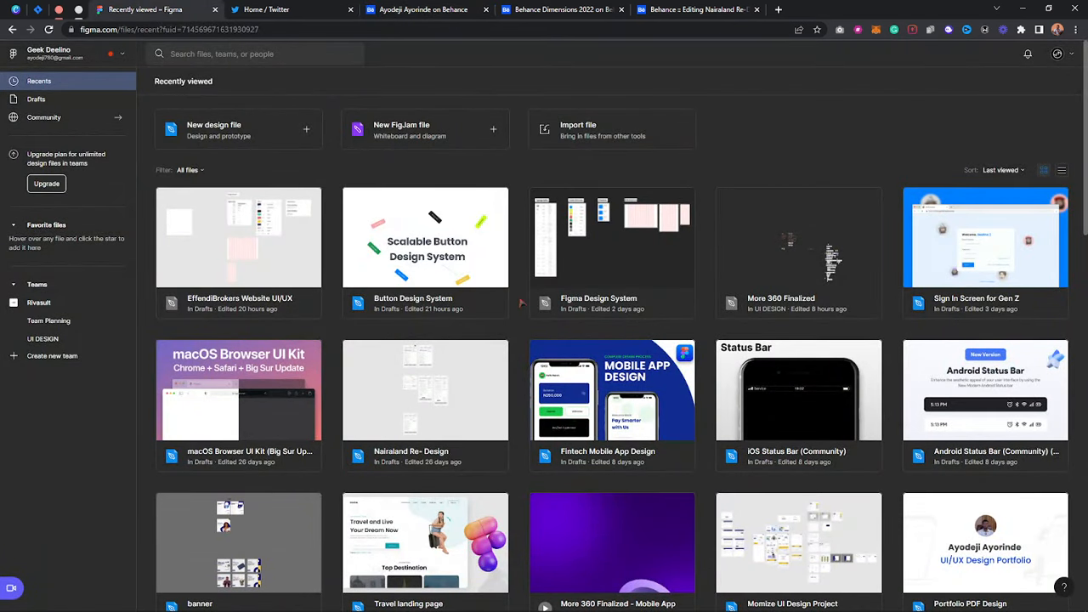
double_click(433, 387)
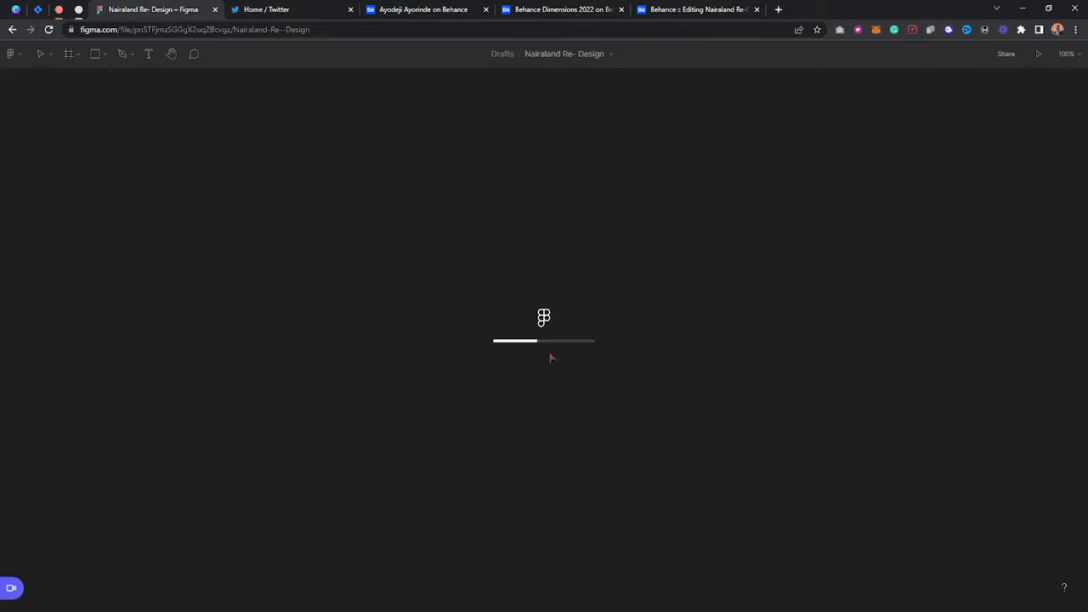
Check the portfolio and thumbnail sizes on the Behance Dimensions 2022 page against the Nairaland project open in the Behance editor.
click(651, 7)
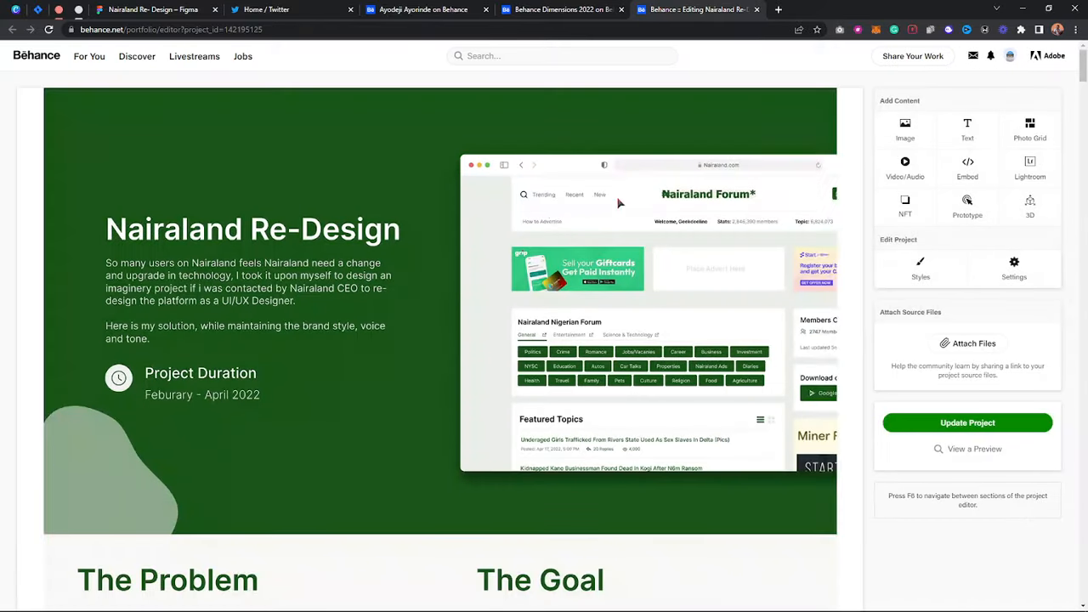
click(563, 6)
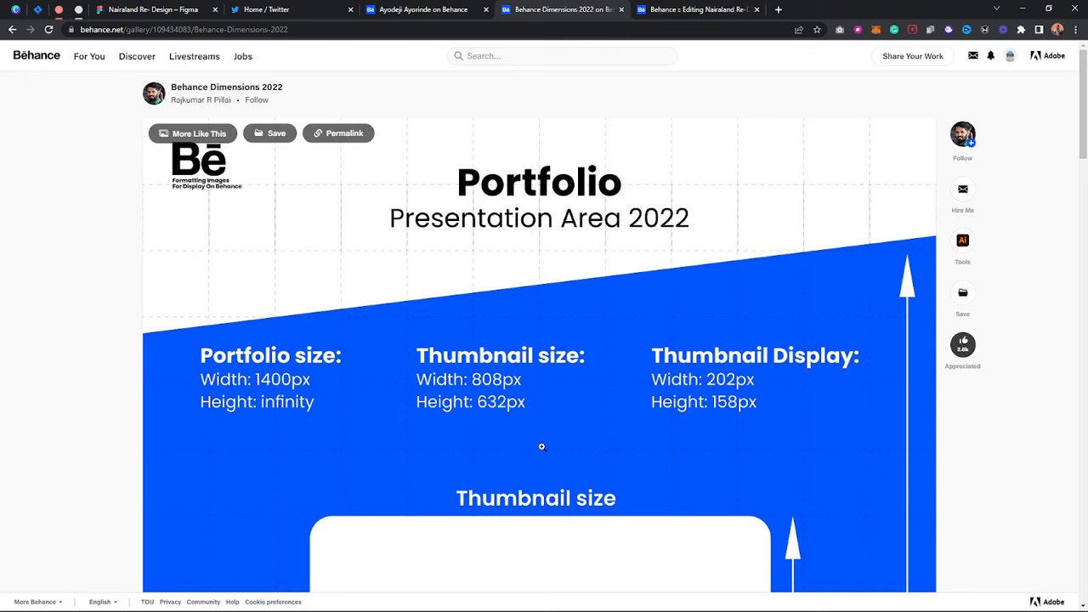
key(ctrl+Tab)
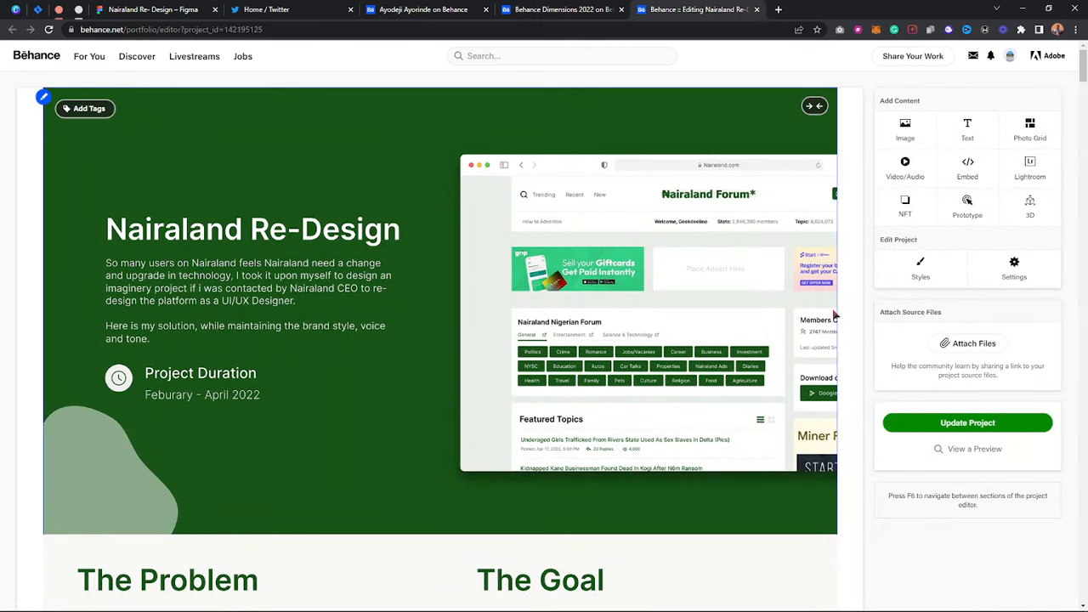
key(ctrl+shift+Tab)
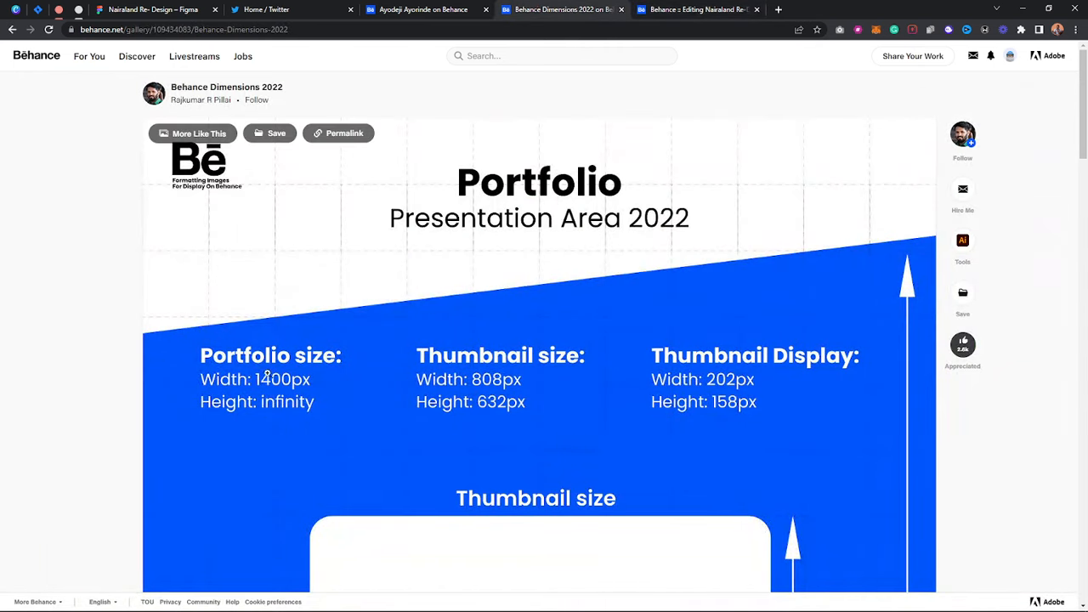
key(ctrl+Tab)
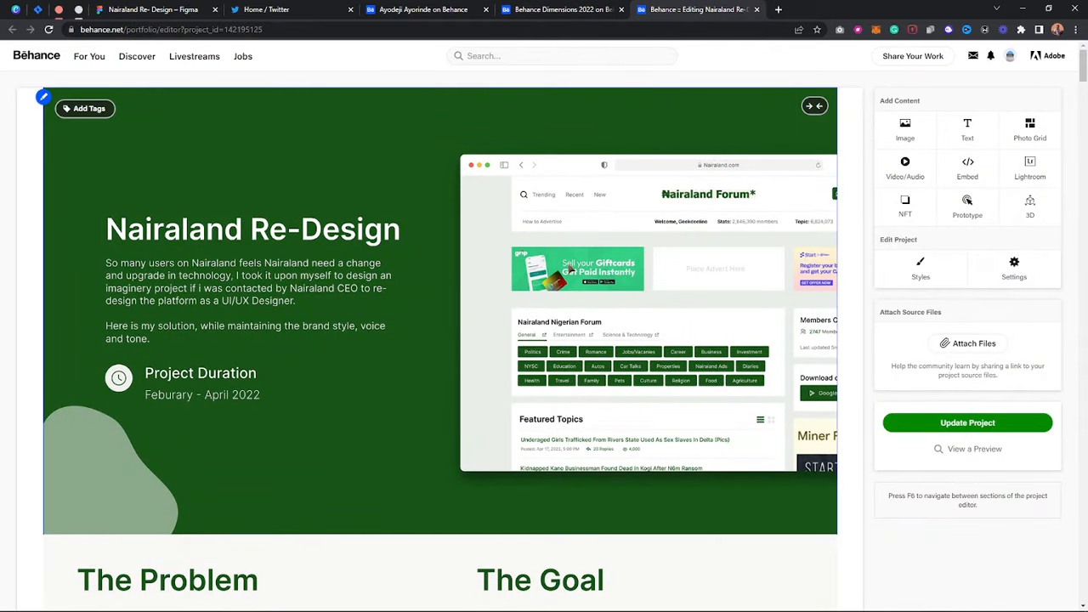
Show the management options of the Nairaland project on the Behance profile and return to its project editor.
click(457, 10)
click(480, 267)
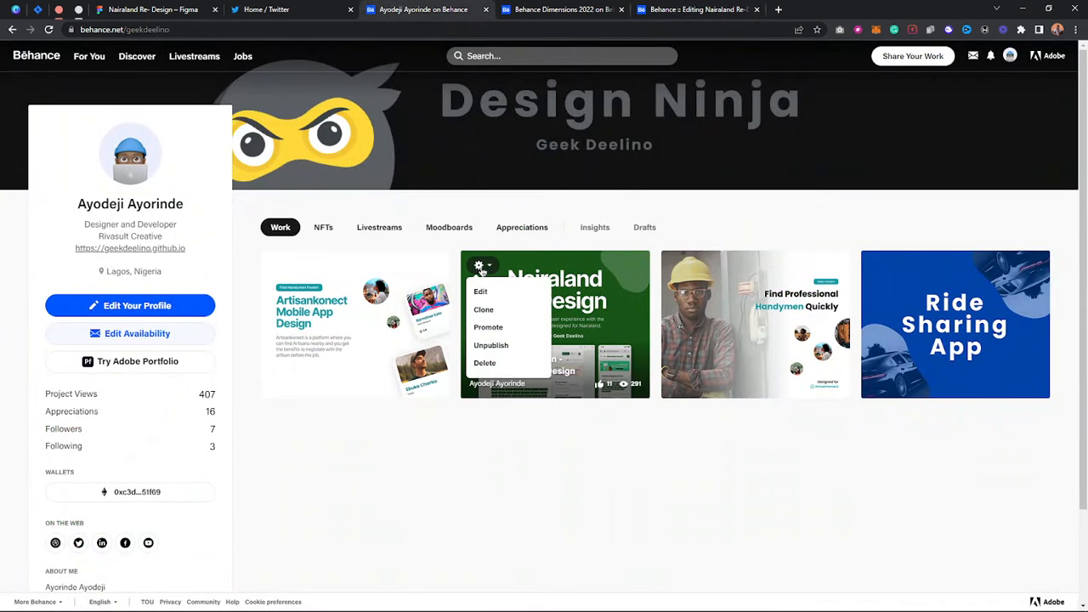
click(674, 8)
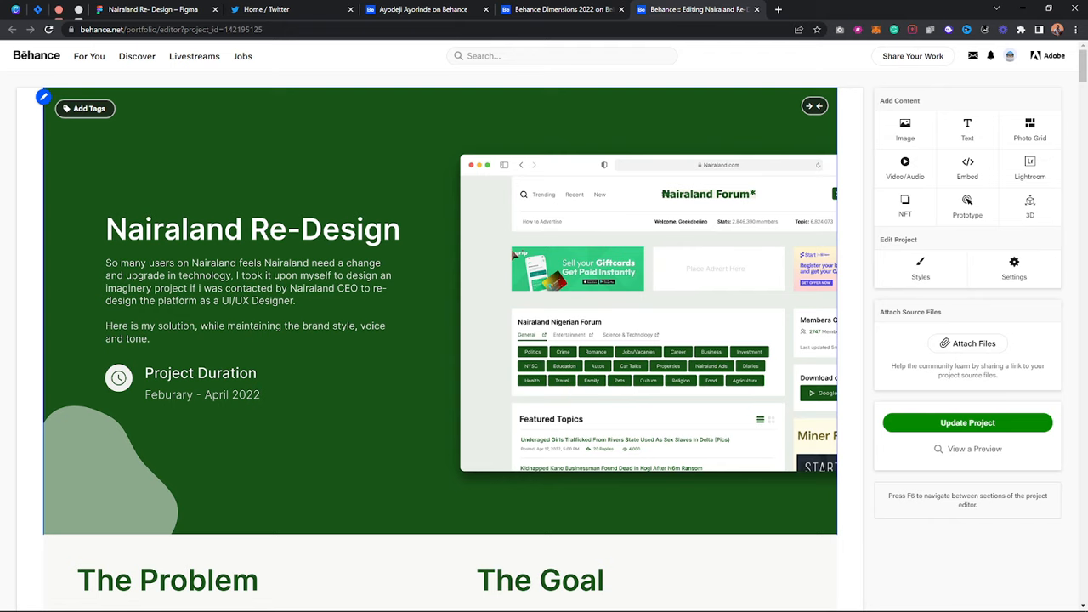
Switch to the Nairaland file in Figma, view its Lofi and Hifi Wireframe pages, and open the behance page.
click(266, 10)
click(153, 9)
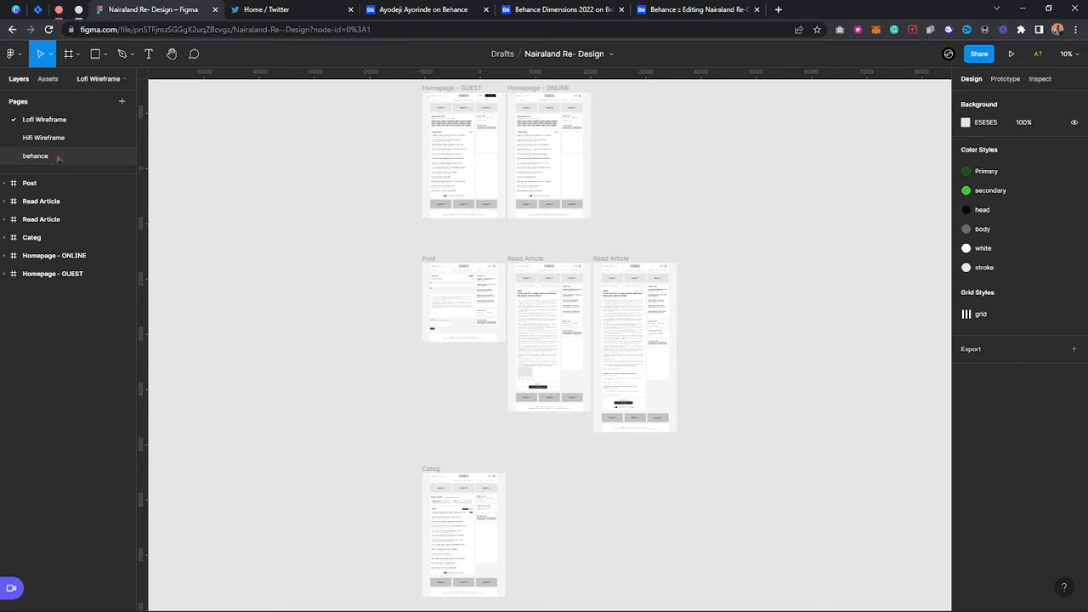
scroll(308, 210, up, 1)
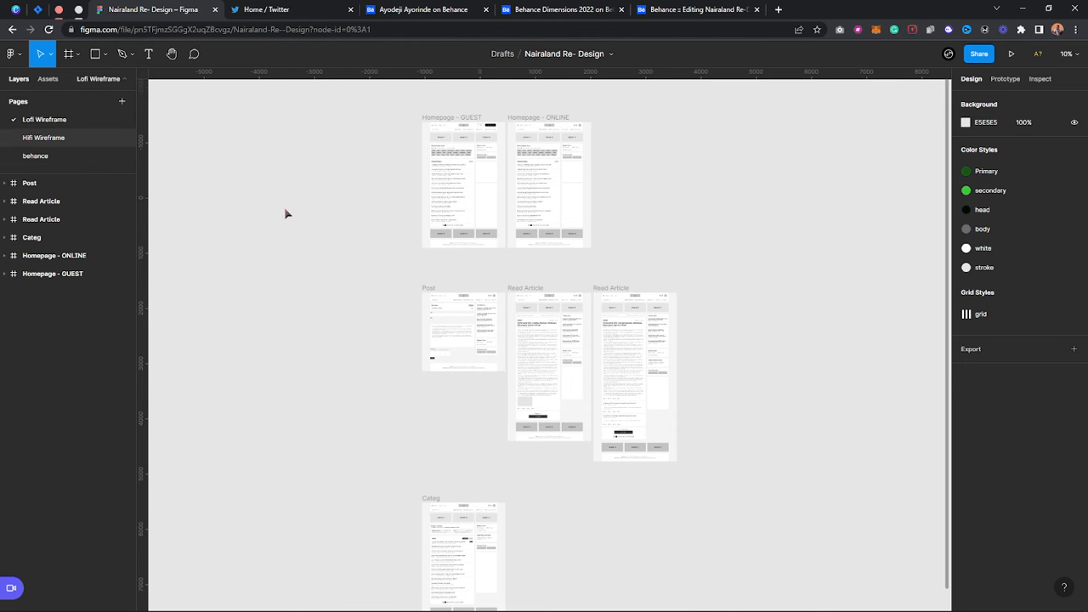
click(43, 137)
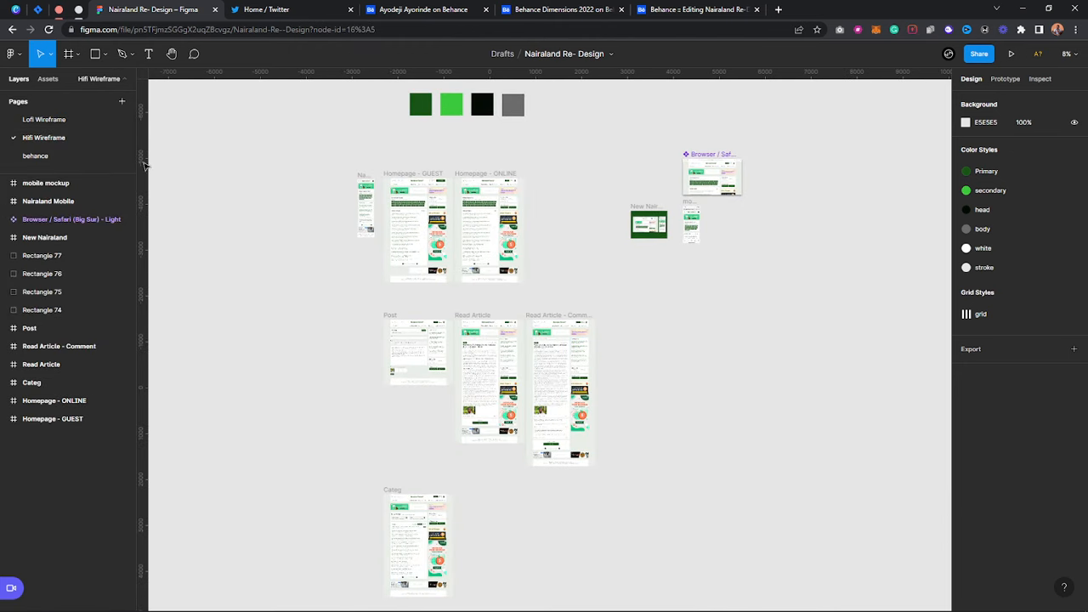
click(53, 159)
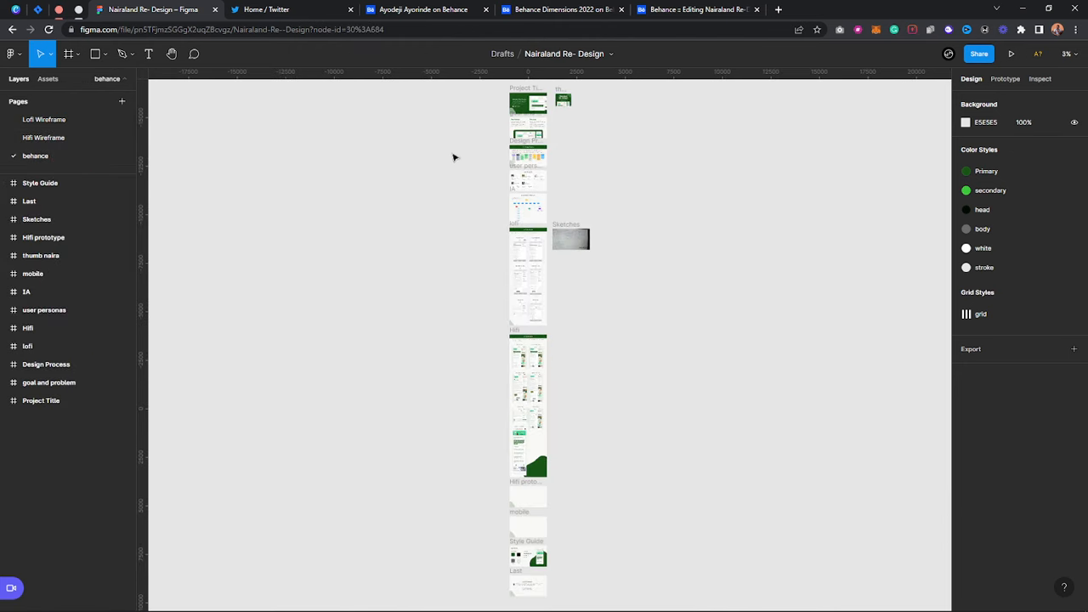
Compare the Project Title and goal and problem frames in Figma with the matching sections in the Behance project editor.
scroll(507, 242, up, 3)
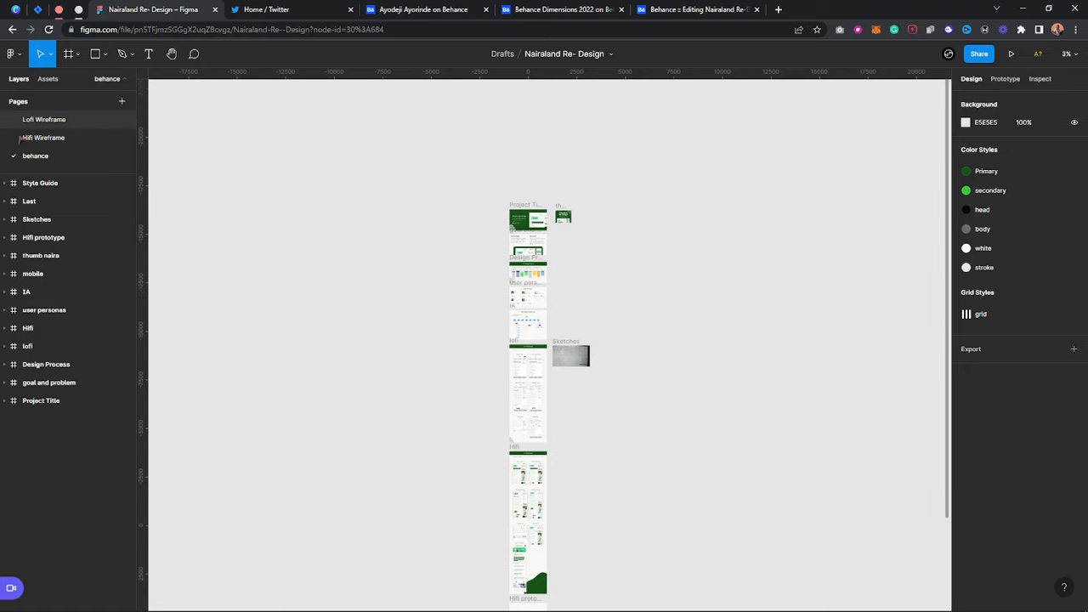
scroll(561, 189, up, 5)
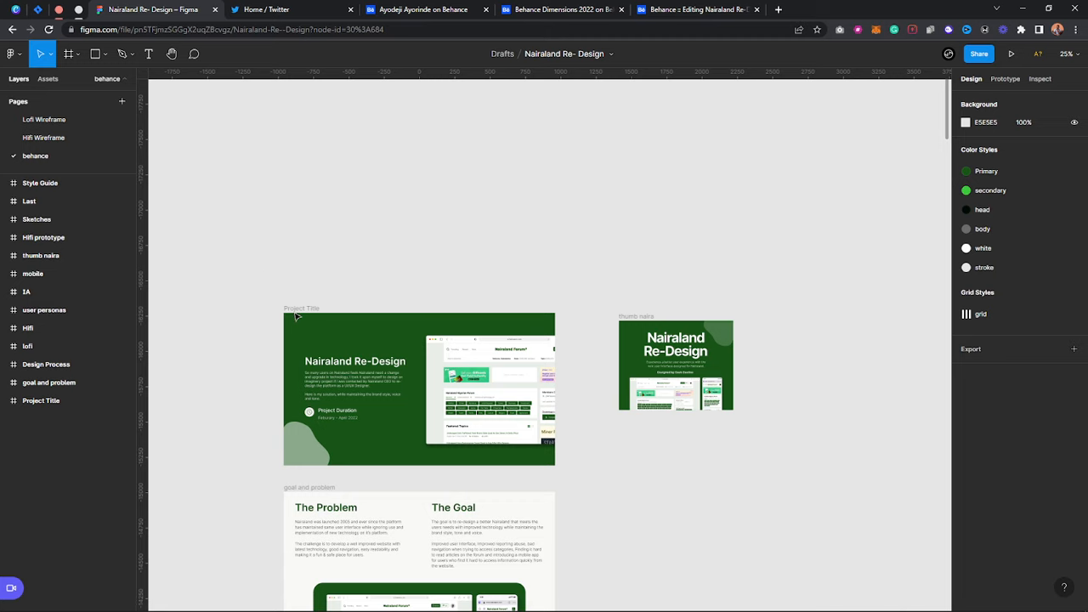
scroll(266, 306, down, 1)
scroll(266, 306, down, 4)
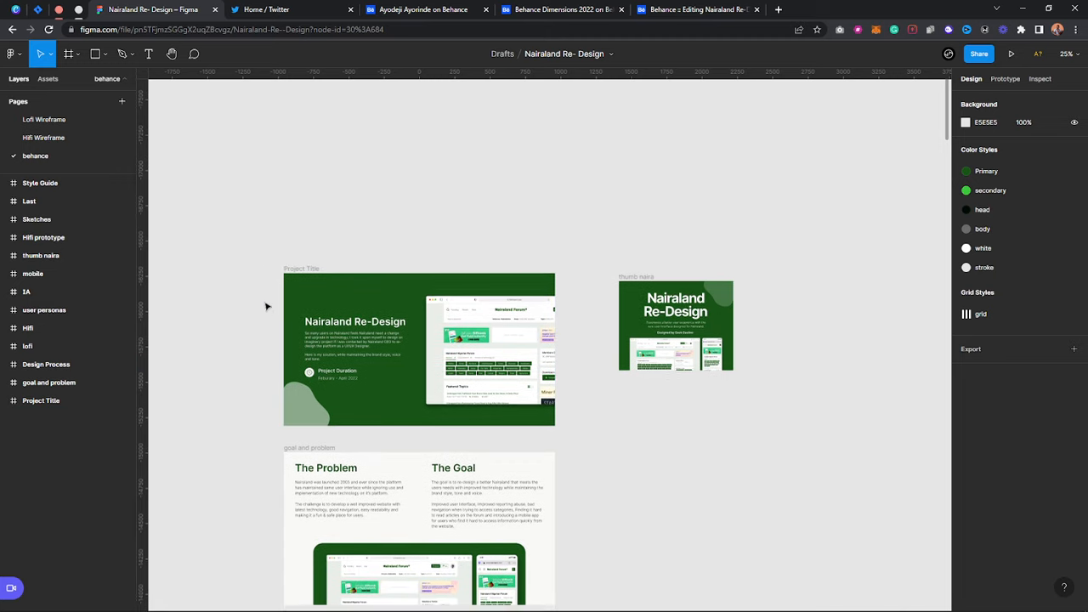
click(680, 9)
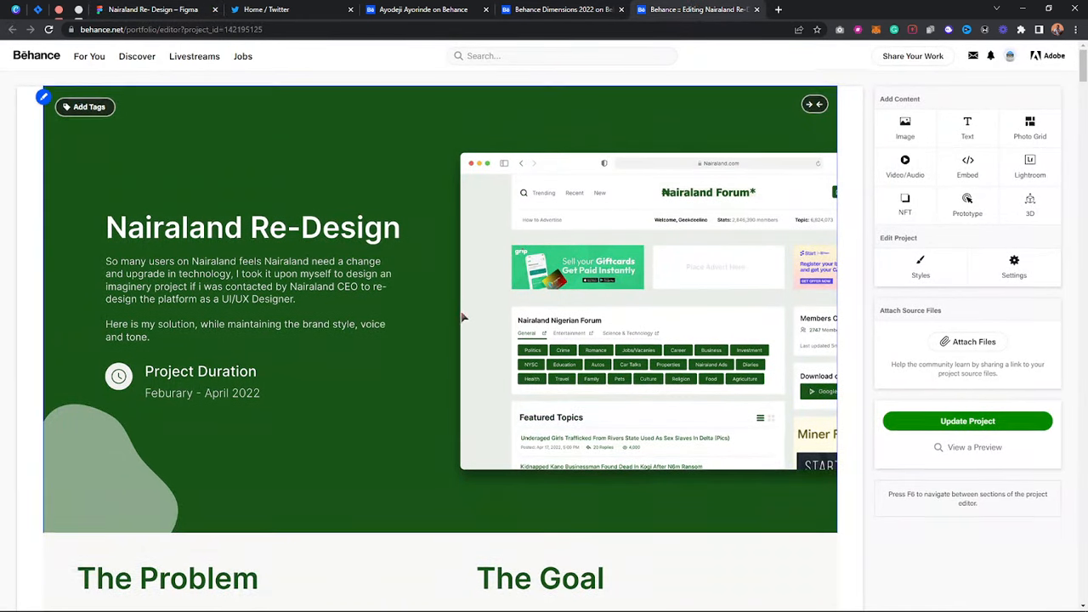
scroll(408, 340, down, 3)
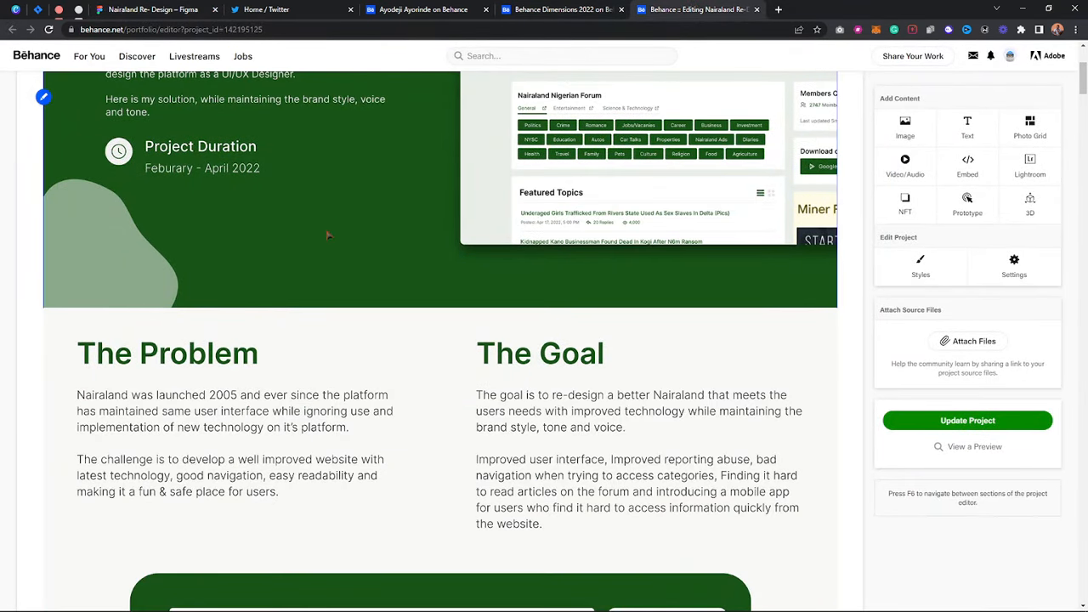
click(161, 10)
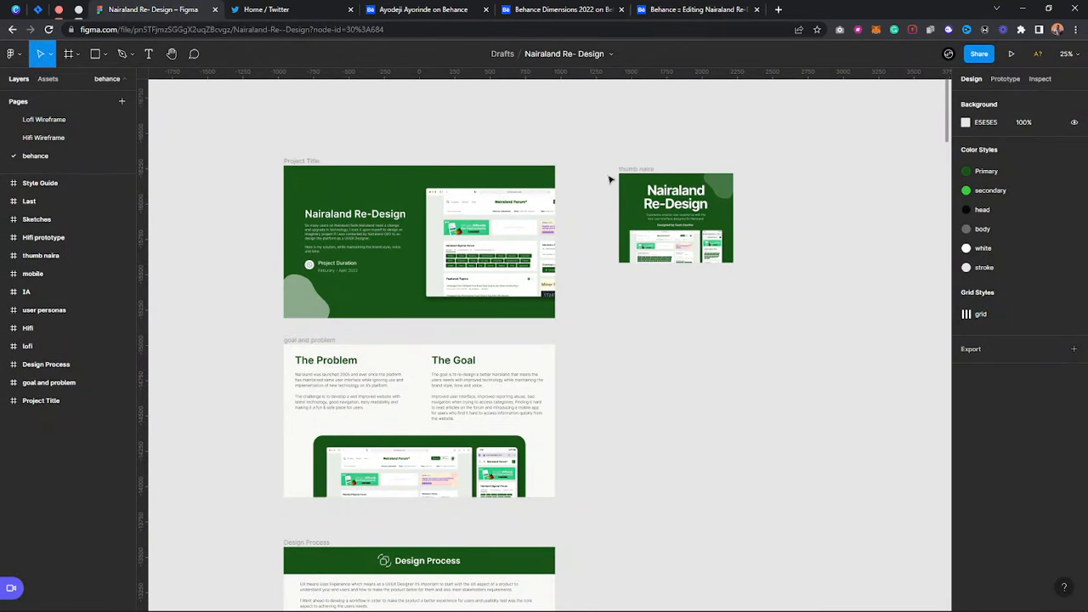
Select the thumb naira frame in Figma and check its dimensions against the thumbnail size on the Behance Dimensions 2022 page.
click(643, 172)
scroll(655, 175, up, 3)
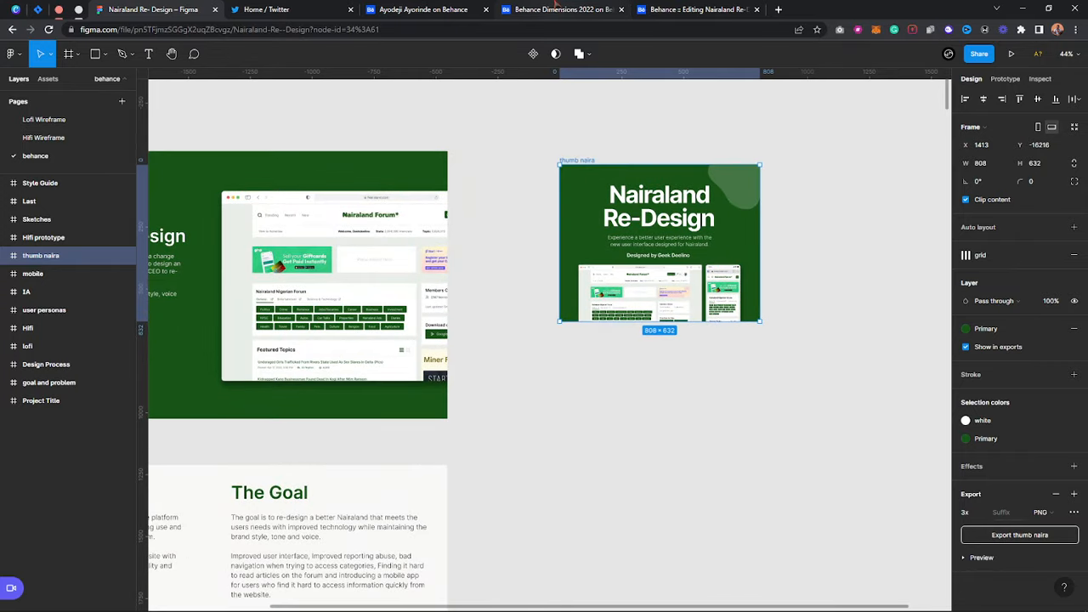
click(561, 10)
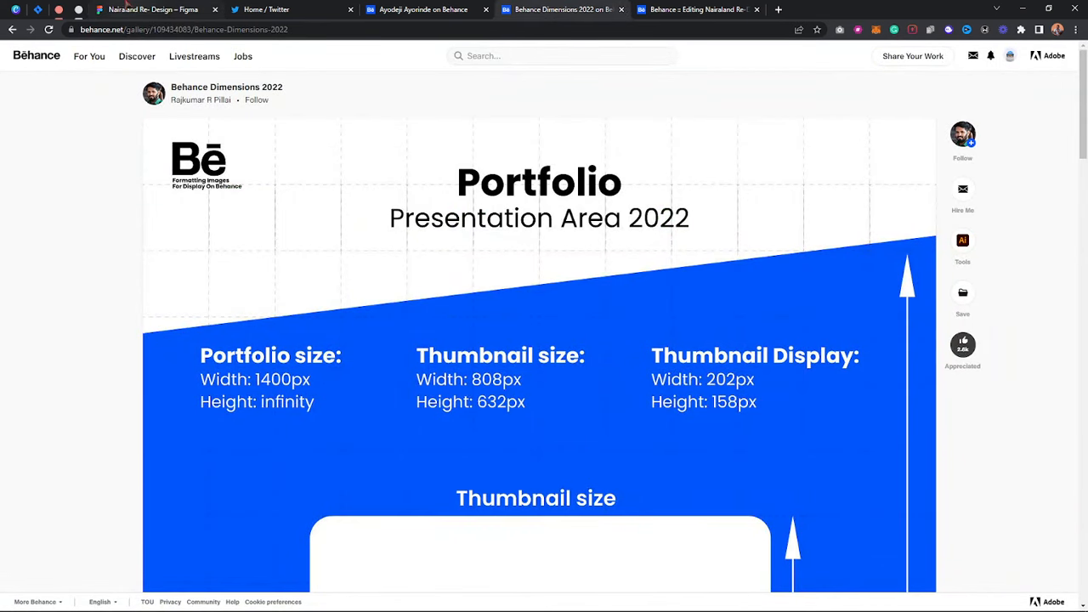
click(153, 10)
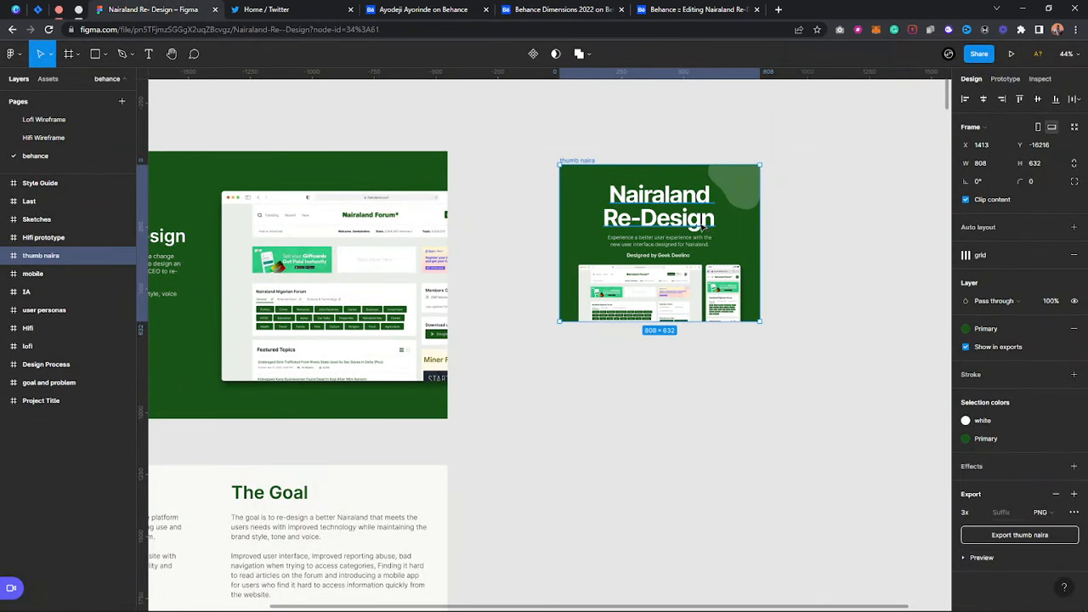
Compare the thumb naira frame with the project thumbnail on the Behance profile and the thumbnail size on the Behance Dimensions 2022 page.
scroll(702, 223, up, 5)
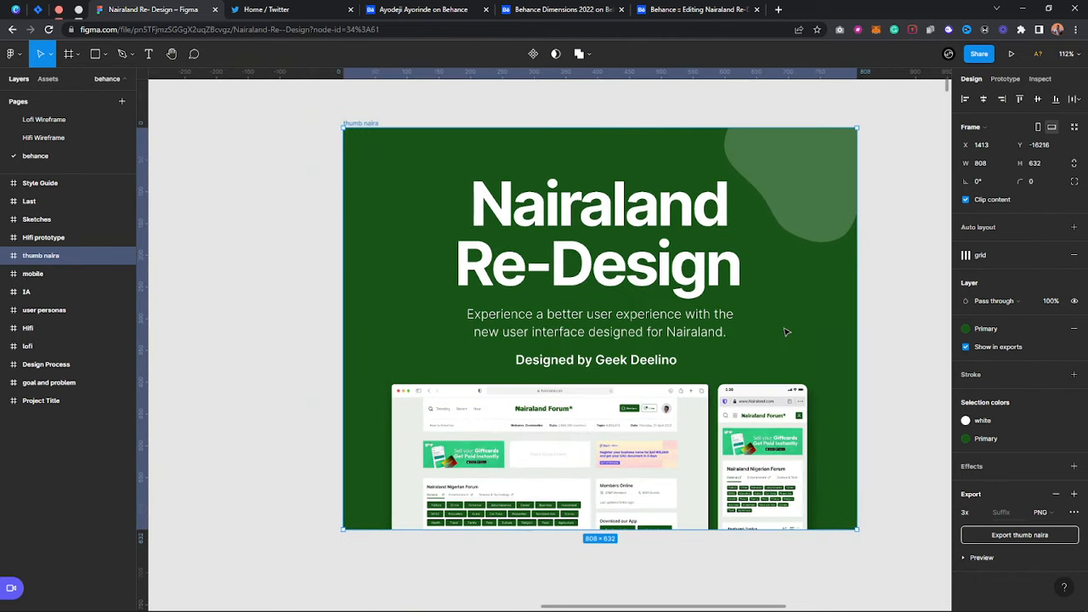
click(459, 10)
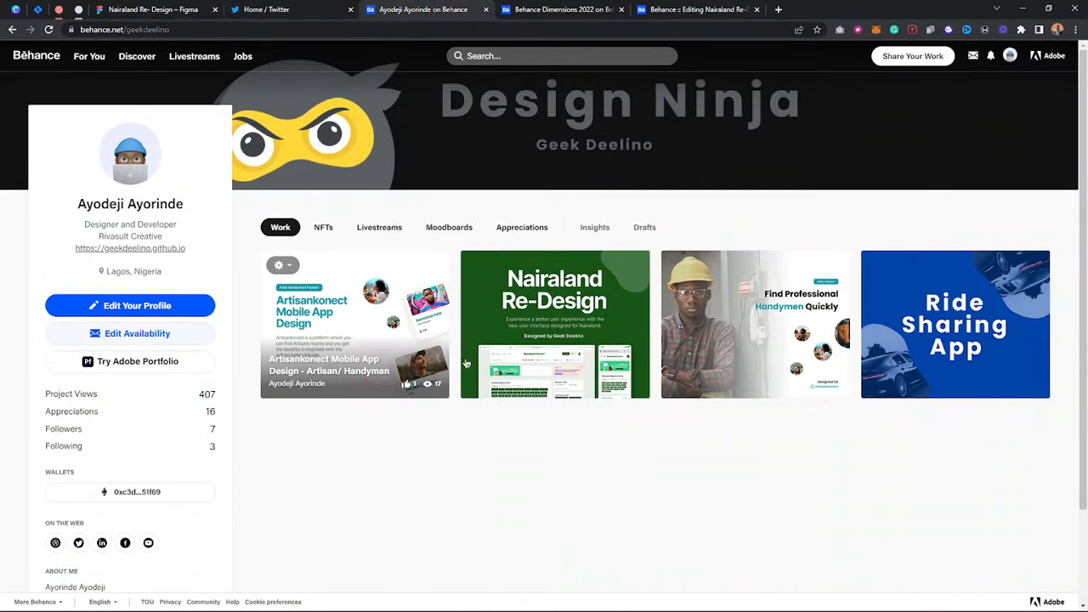
click(564, 9)
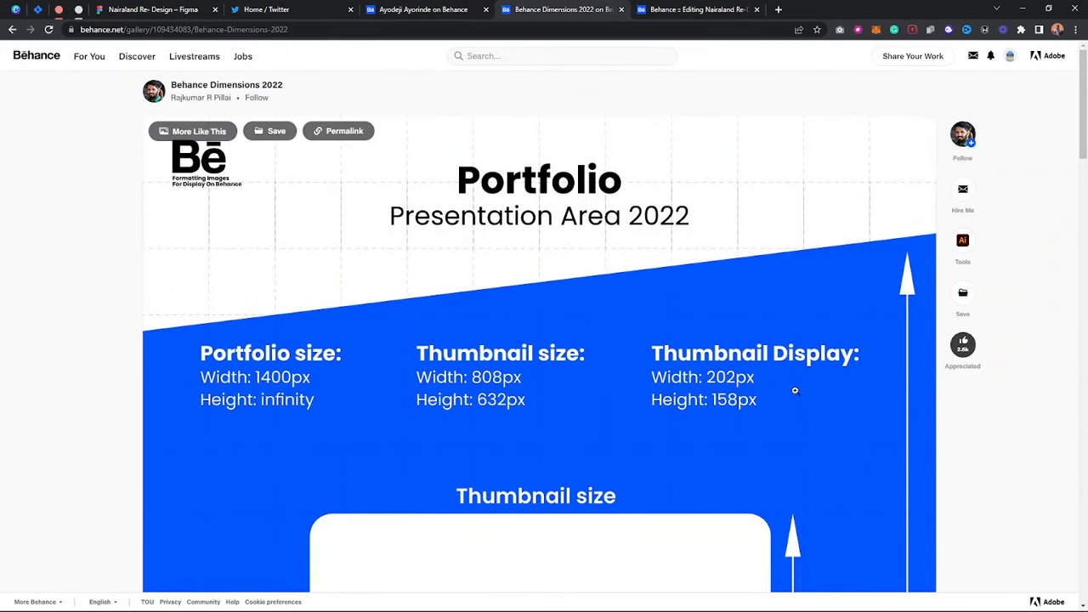
scroll(803, 390, down, 3)
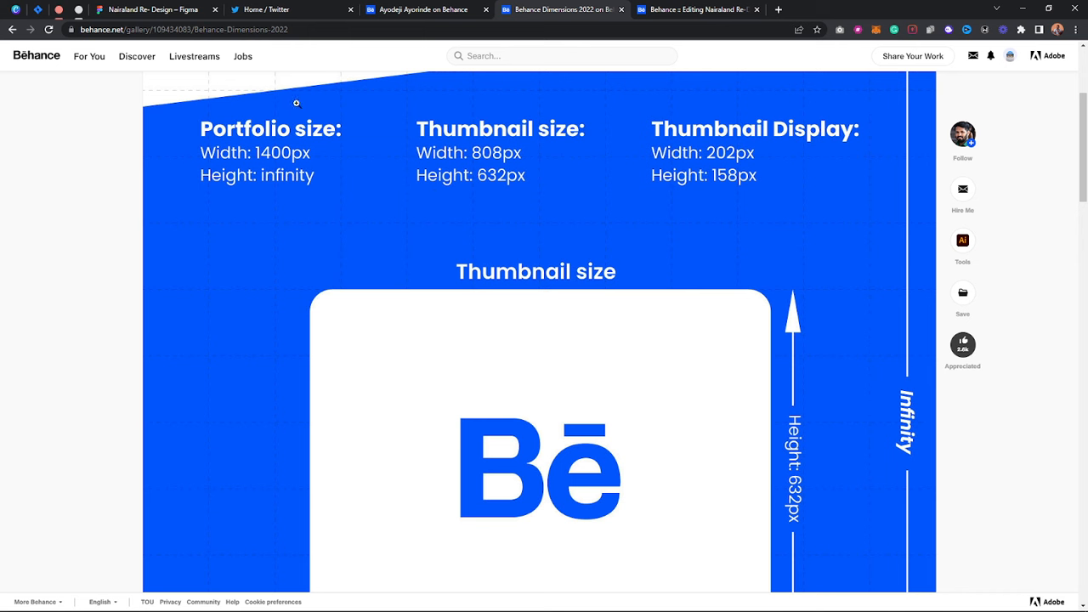
Switch back to the Nairaland file in Figma and view the Project Title frame beside the thumbnail frame.
click(153, 9)
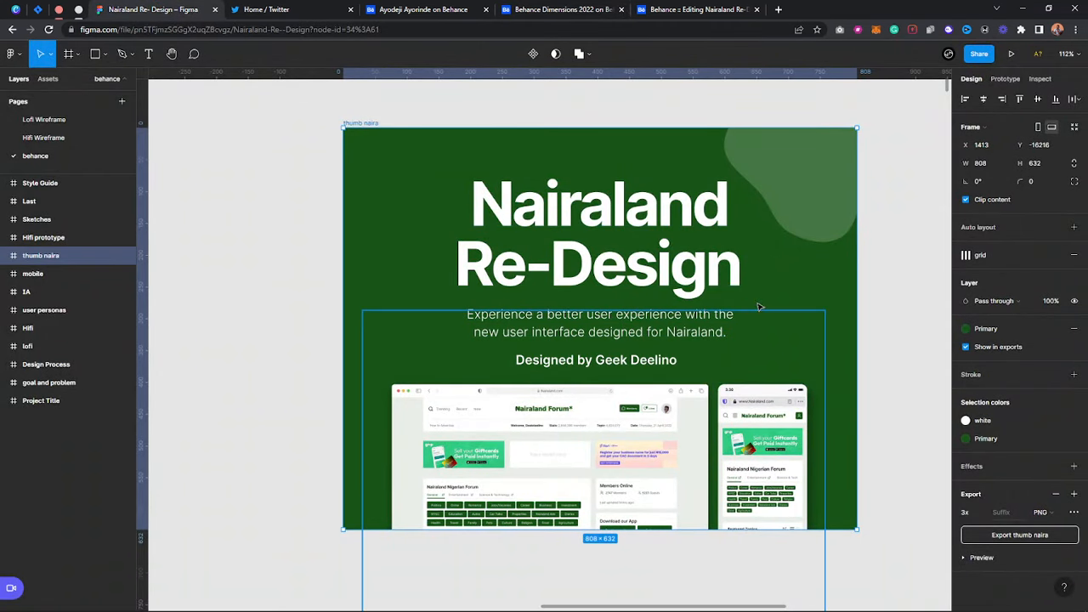
scroll(765, 308, down, 10)
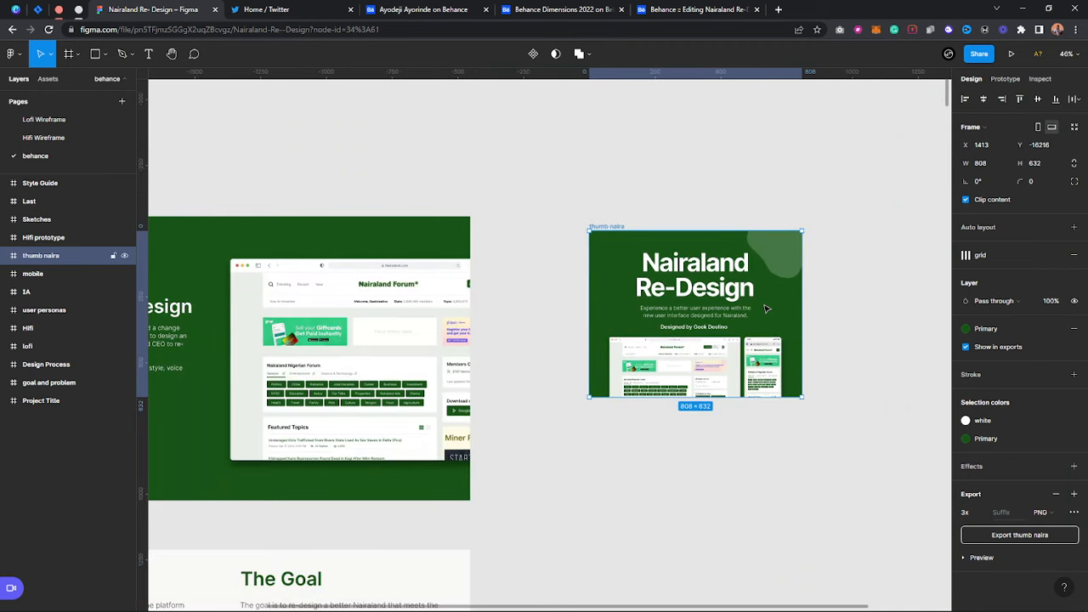
drag(241, 390, 403, 294)
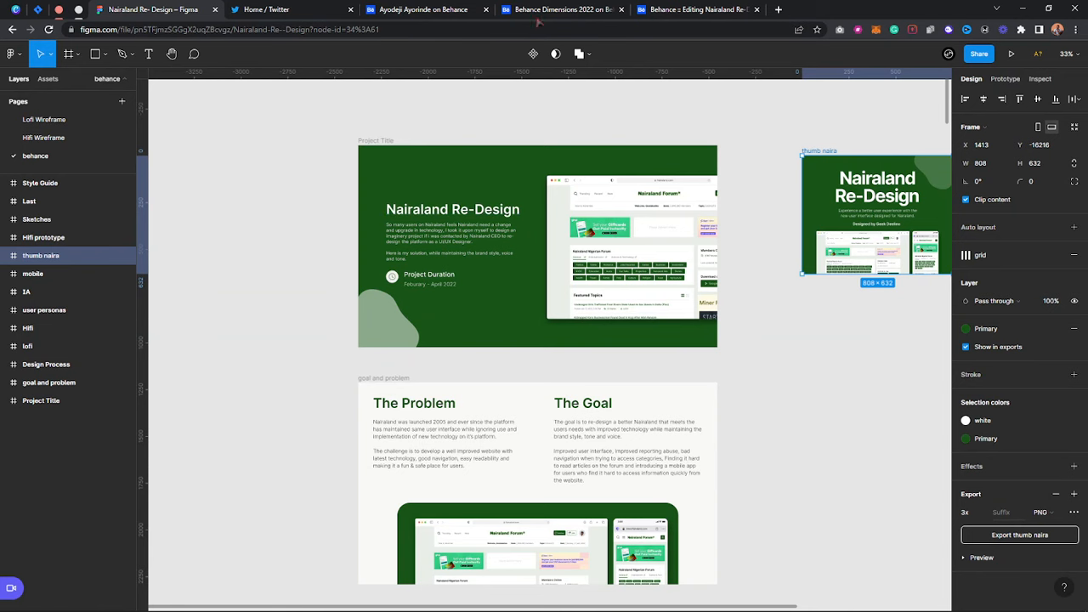
scroll(384, 255, up, 4)
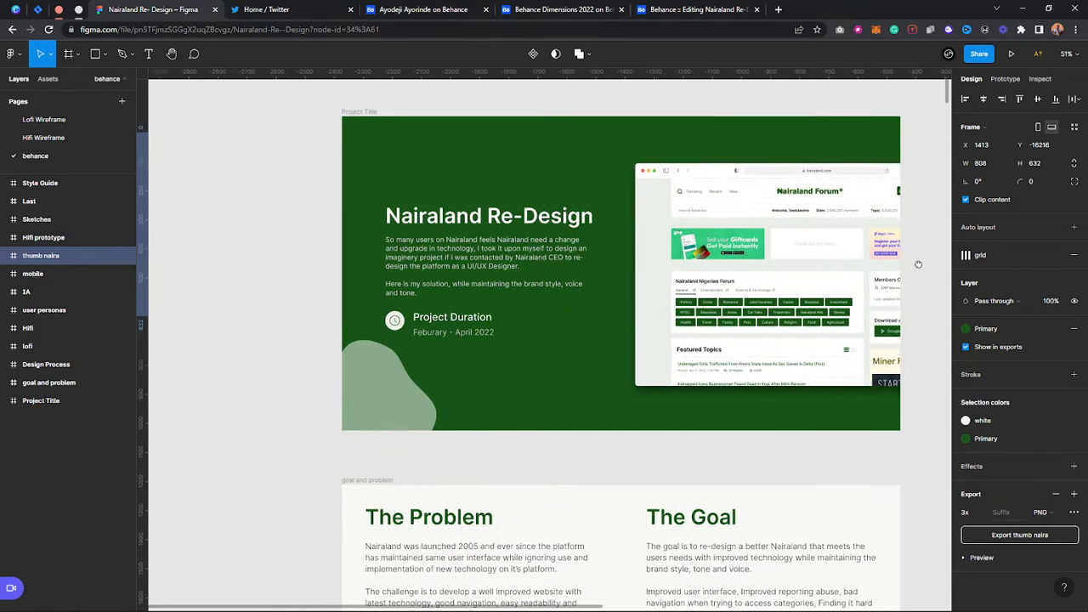
scroll(850, 281, down, 5)
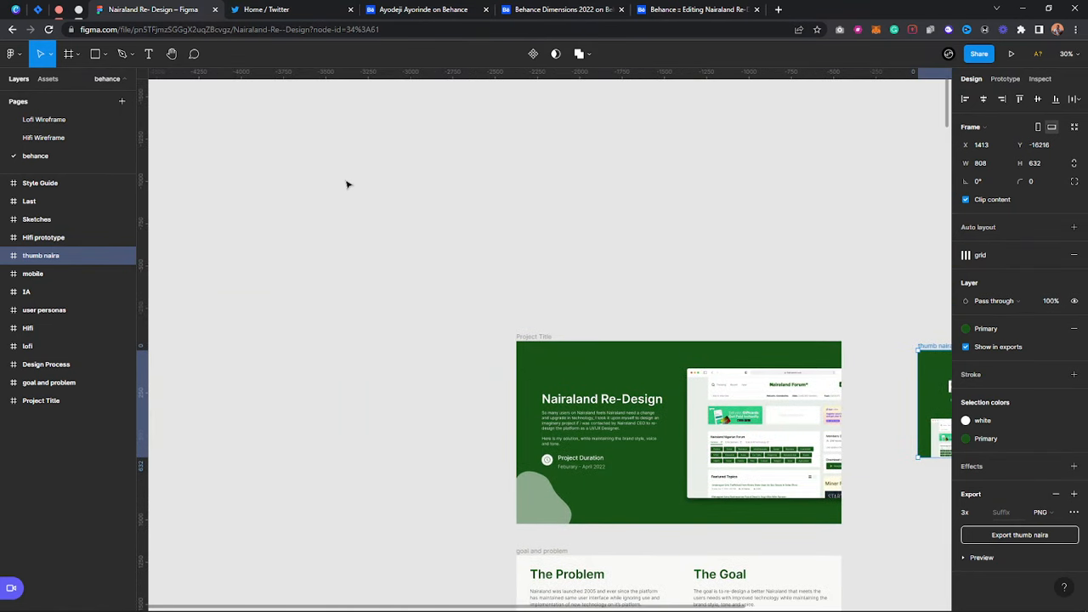
key(f)
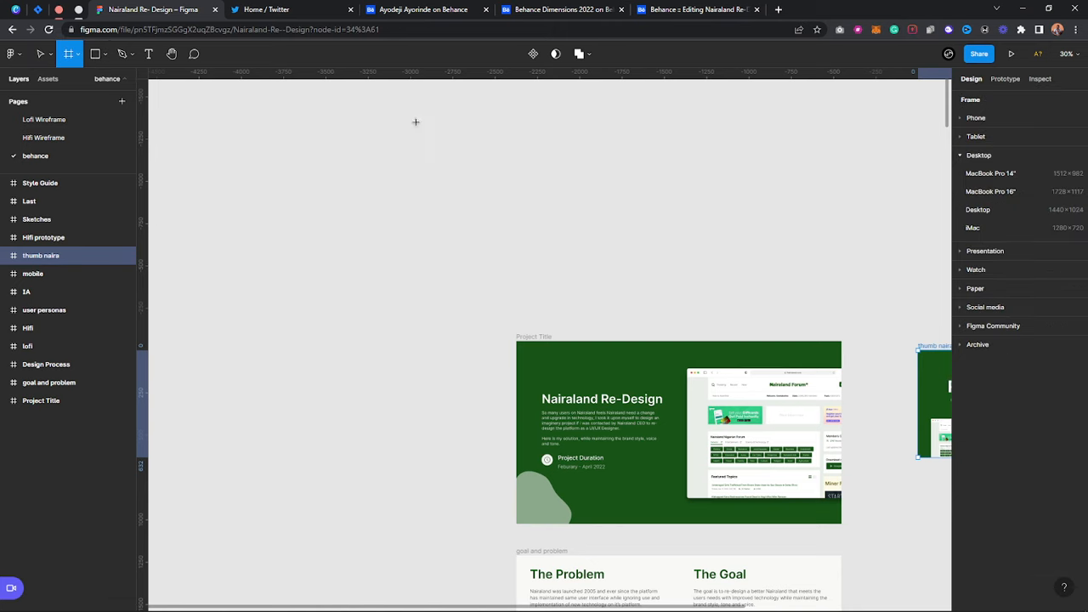
drag(401, 113, 687, 266)
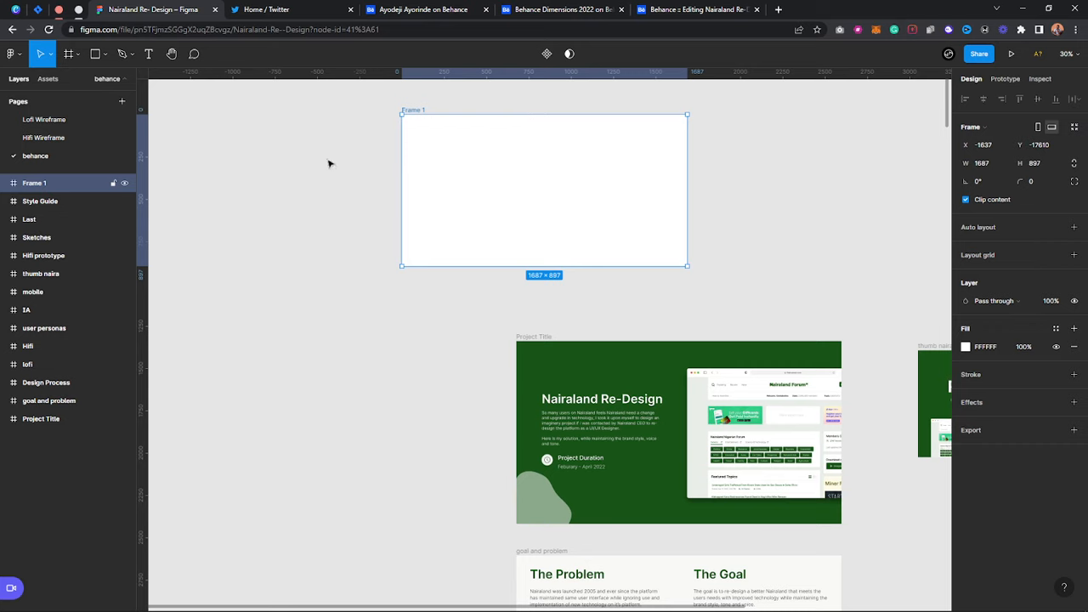
key(Delete)
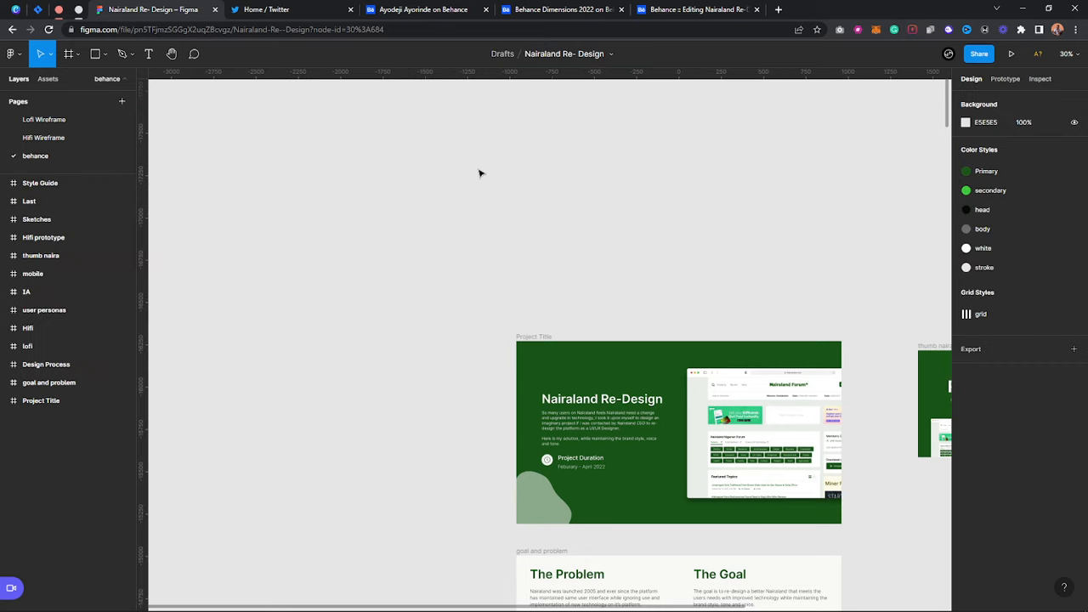
Draw a blank frame about 844 px high above the Project Title frame and set its width to 1400 px.
key(f)
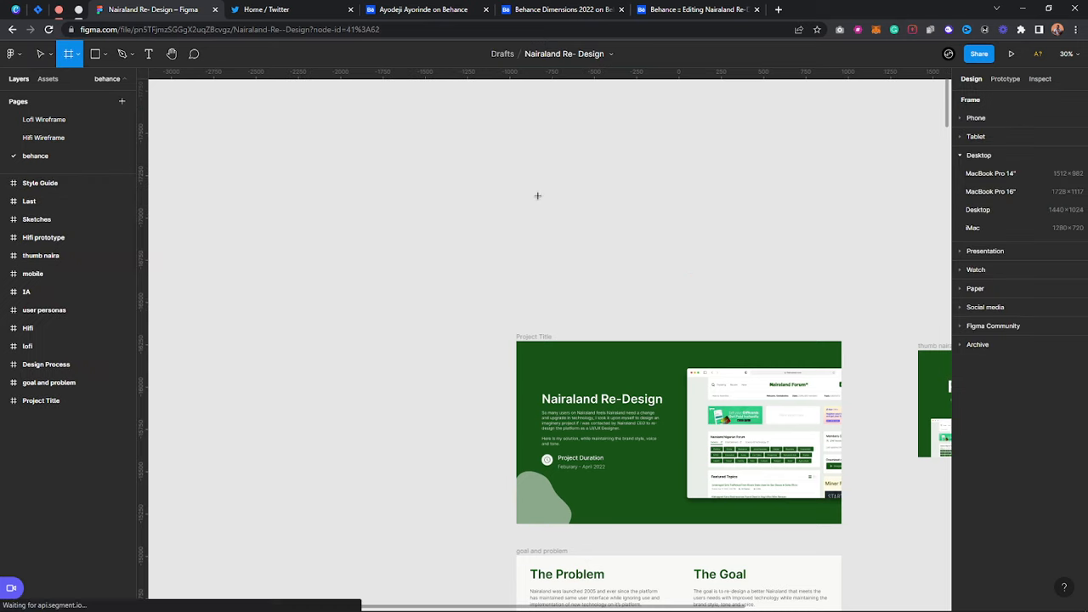
drag(391, 116, 600, 260)
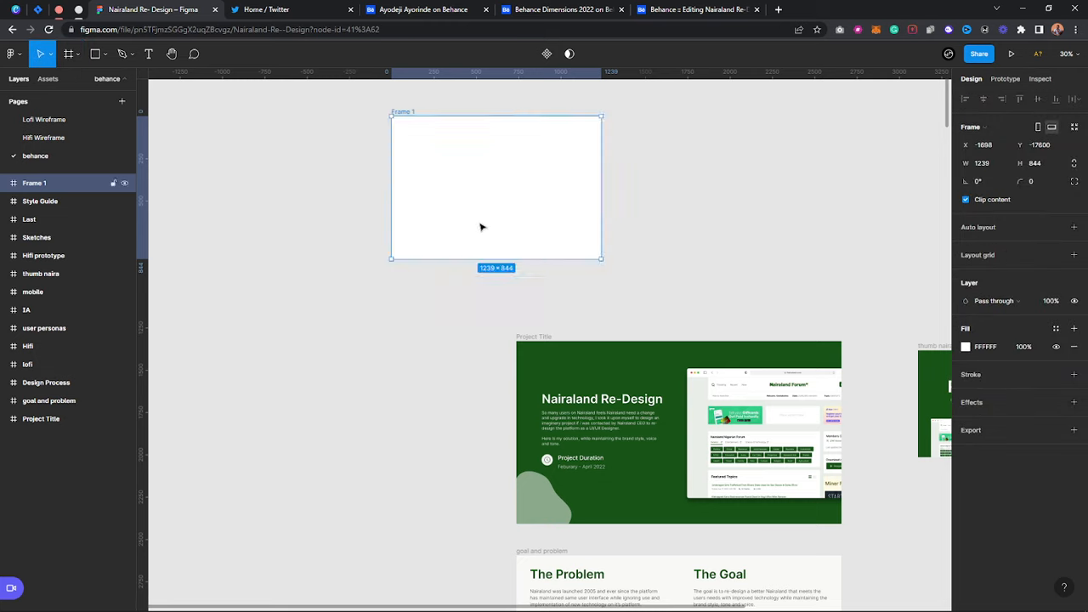
click(1000, 163)
text(1400)
key(Return)
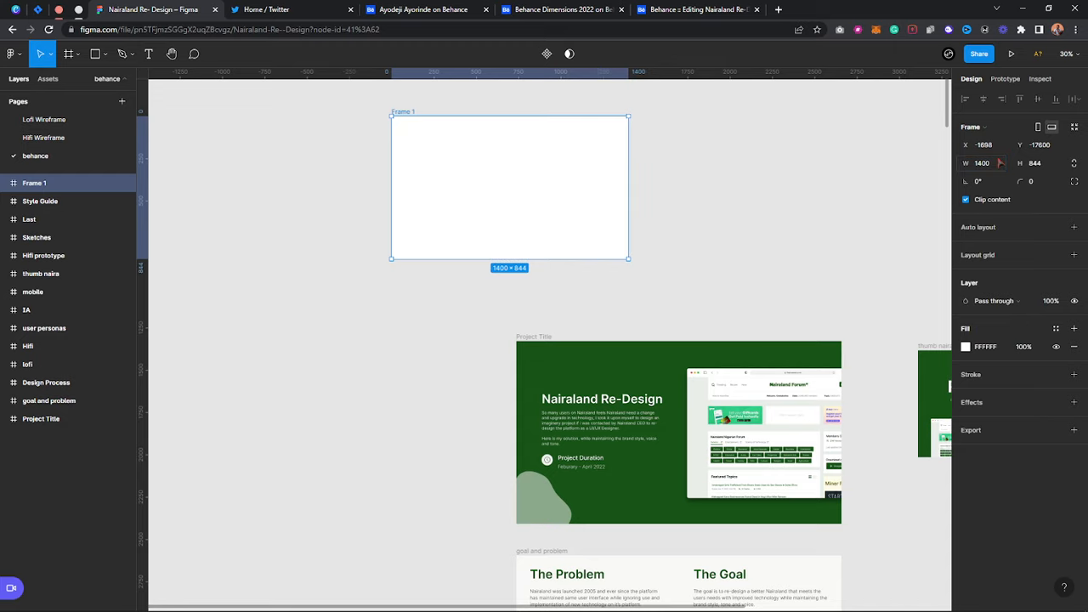
Check the portfolio size on the Behance Dimensions 2022 page and move the blank frame left of Project Title, at about X -2997, Y -16867.
drag(489, 170, 595, 226)
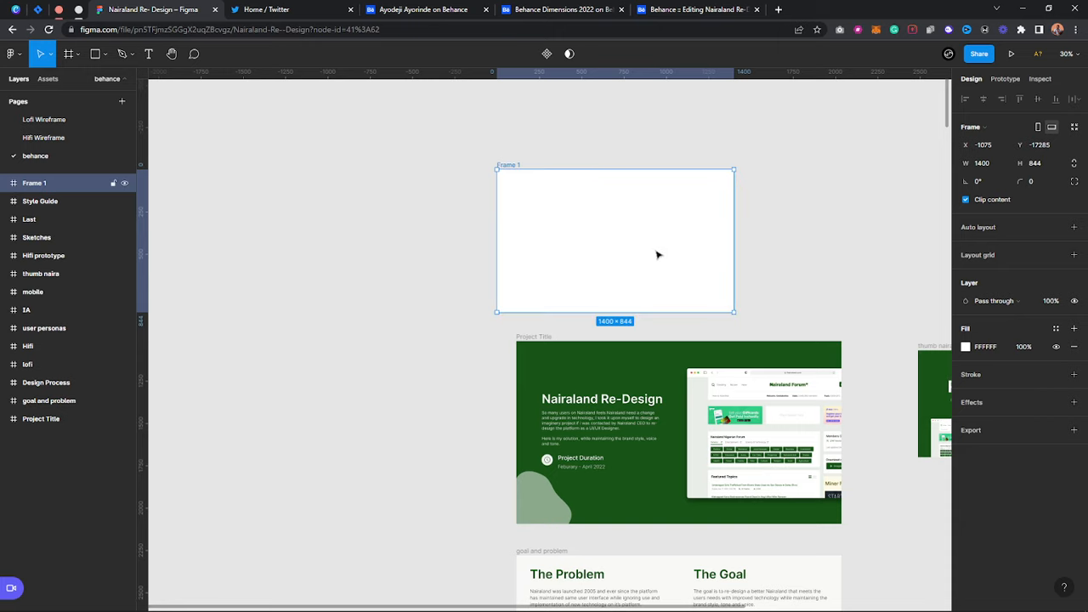
click(541, 9)
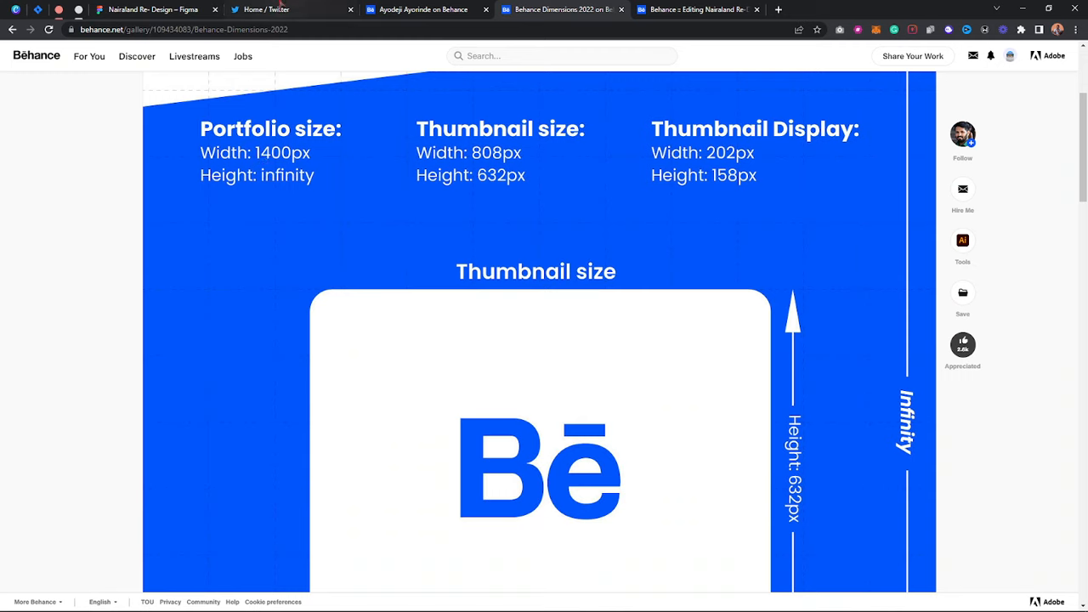
click(193, 8)
scroll(406, 213, up, 3)
drag(721, 214, 288, 303)
scroll(308, 298, down, 3)
drag(545, 307, 717, 244)
drag(509, 272, 437, 299)
Stretch the blank frame downward to a height of about 13534 px and compare it with the column of case study frames.
scroll(437, 299, down, 2)
drag(412, 460, 412, 498)
scroll(412, 497, down, 3)
scroll(412, 497, down, 5)
scroll(412, 497, down, 1)
scroll(413, 497, down, 5)
scroll(412, 497, down, 4)
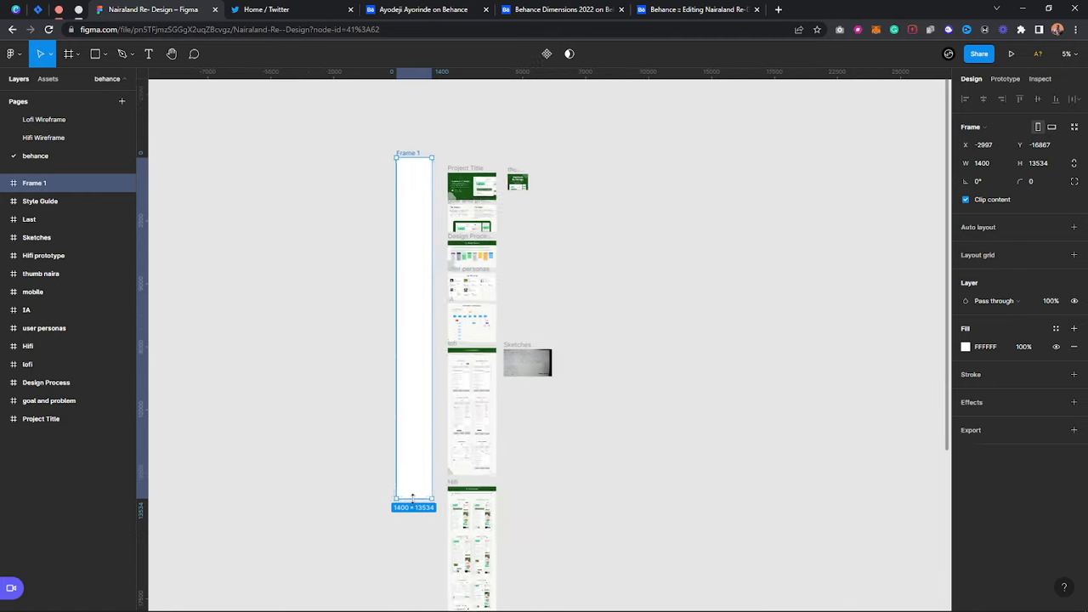
click(366, 417)
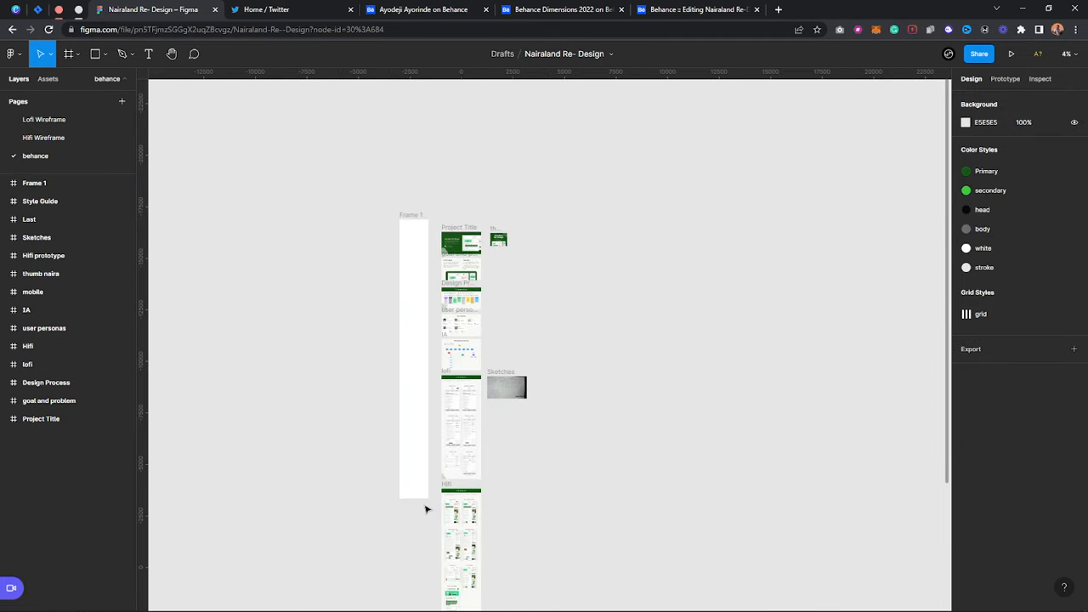
scroll(416, 240, up, 5)
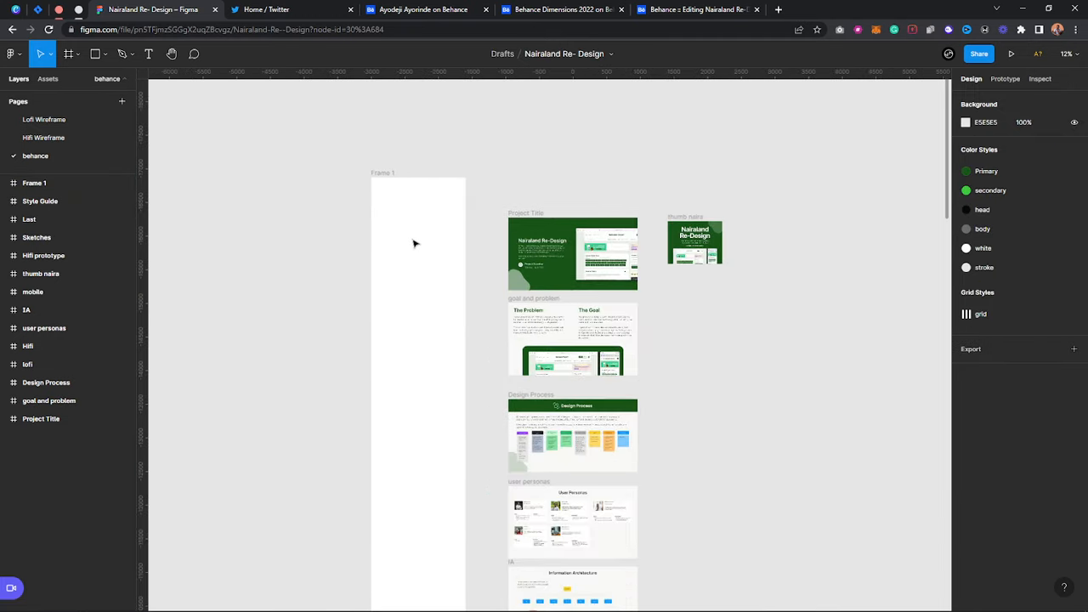
scroll(473, 238, up, 2)
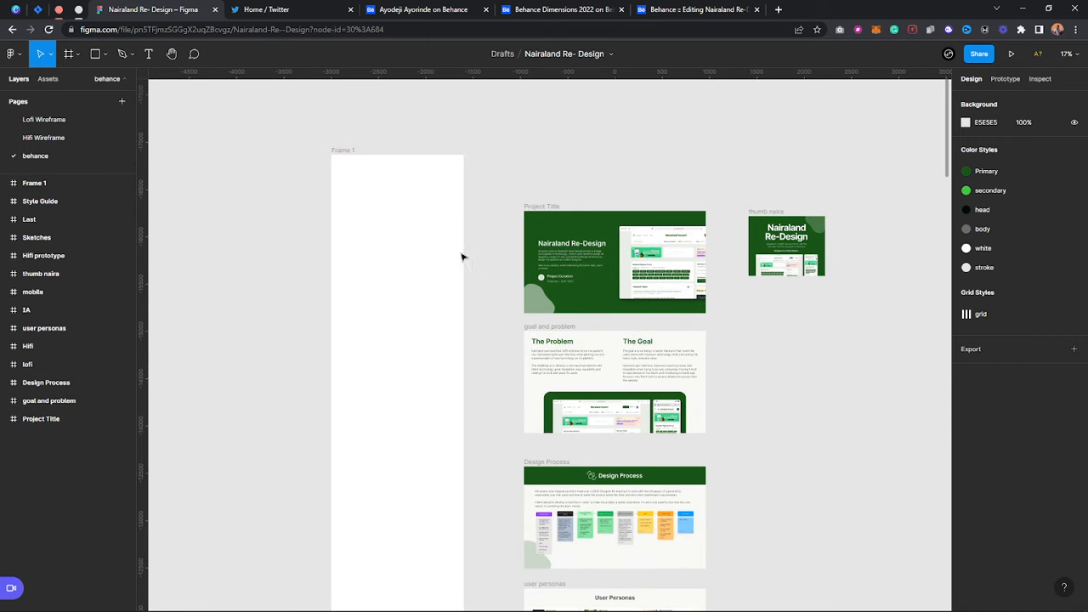
Select the tall blank frame and undo its last height change.
click(387, 244)
click(386, 242)
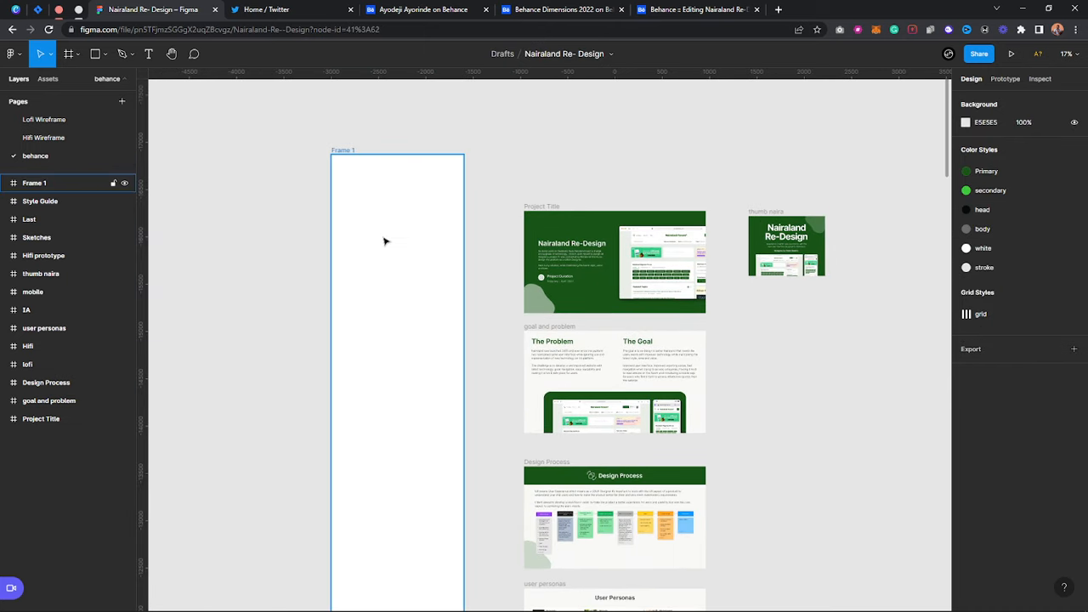
click(385, 242)
key(ctrl+z)
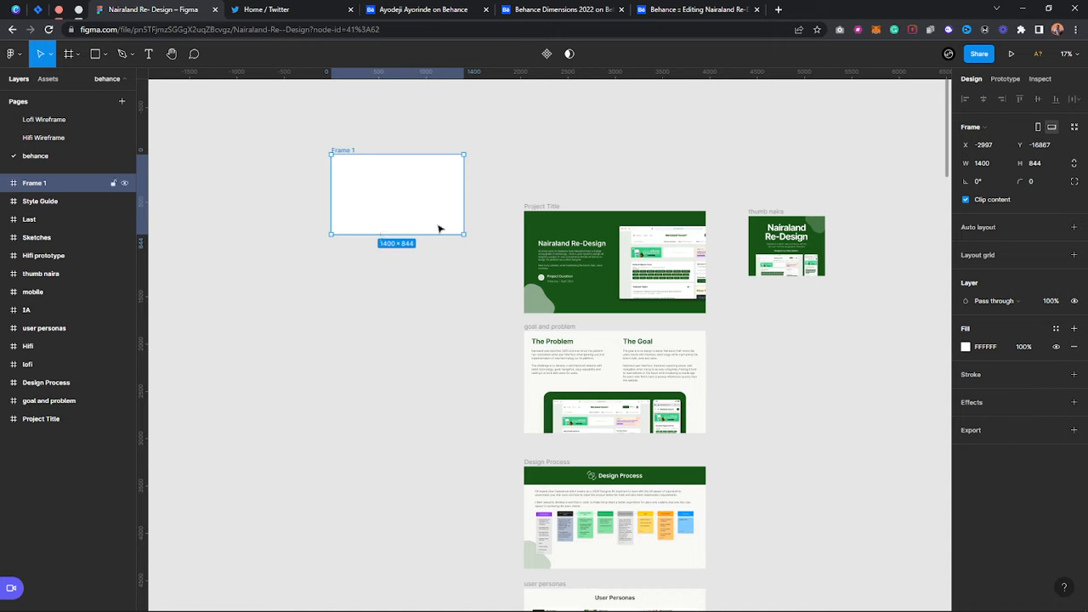
Revisit the Behance Dimensions 2022 page, and open the Nairaland Re-Design project from the Behance profile to view its title image enlarged.
click(412, 10)
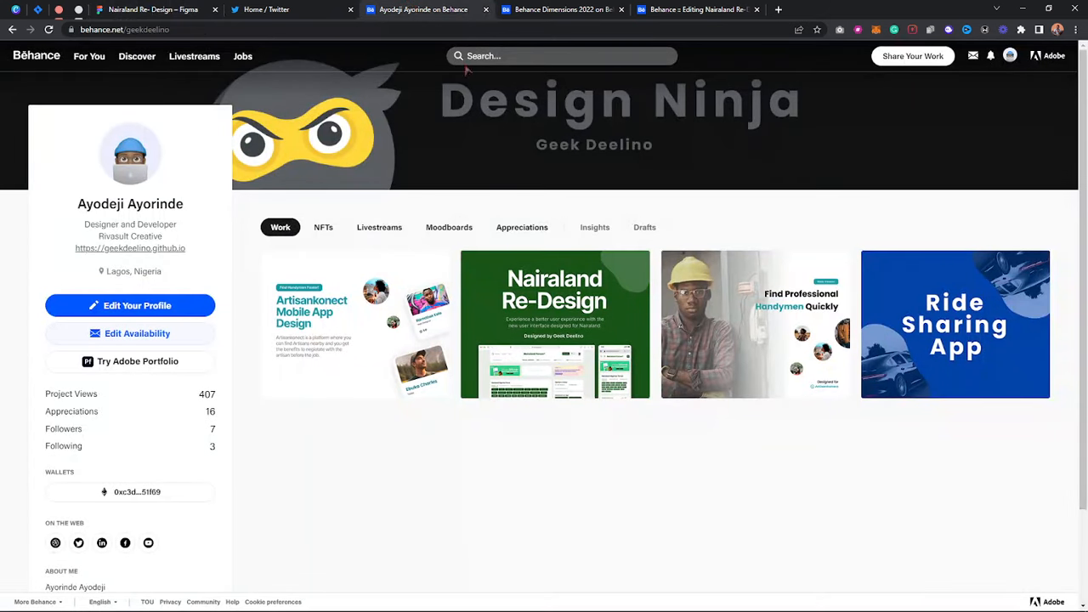
click(557, 10)
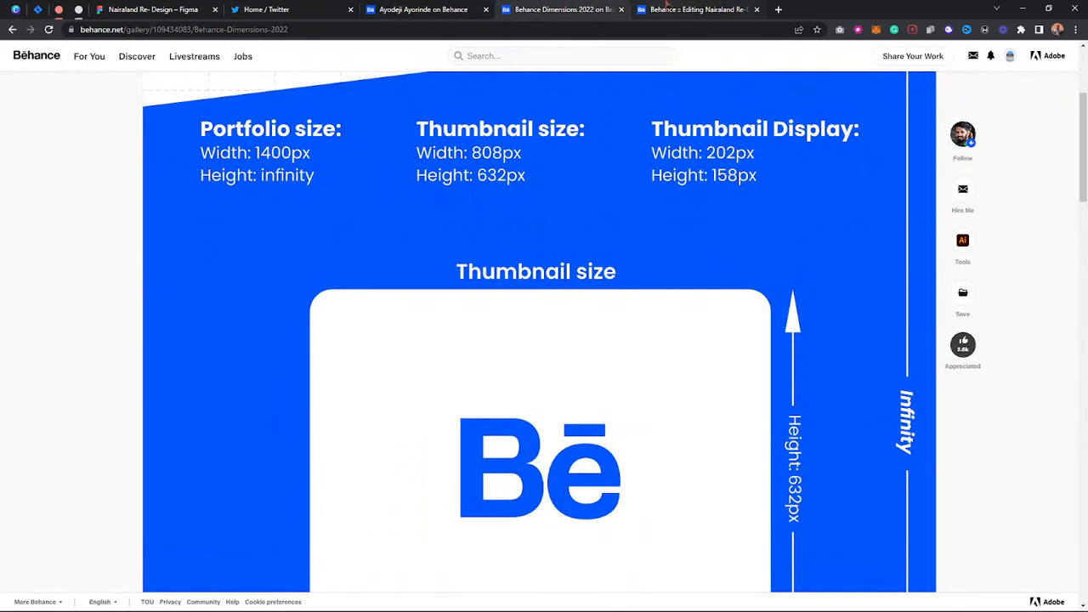
click(425, 10)
click(573, 336)
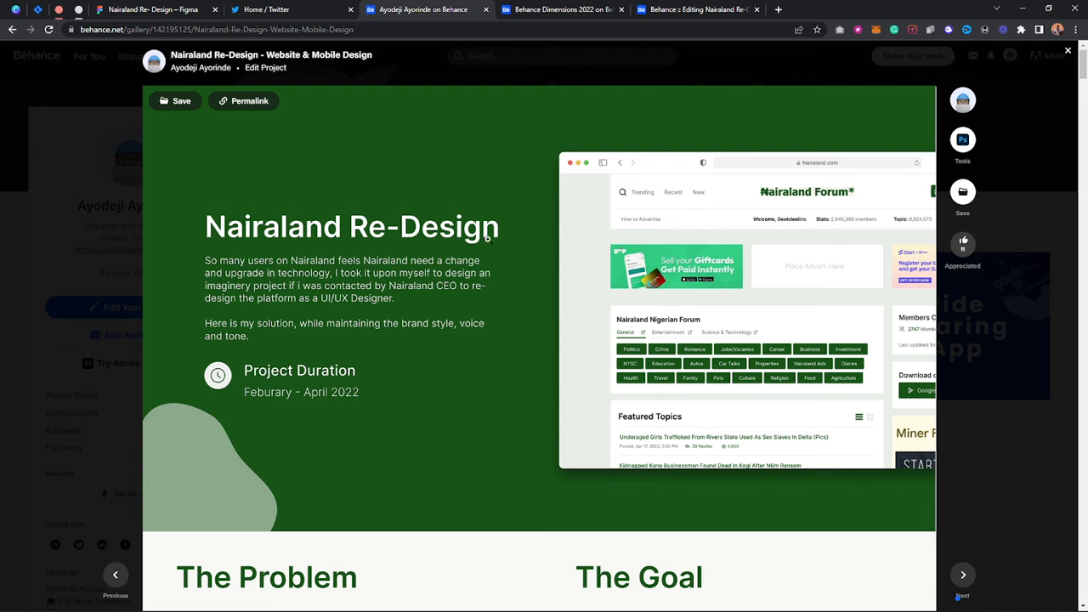
click(530, 284)
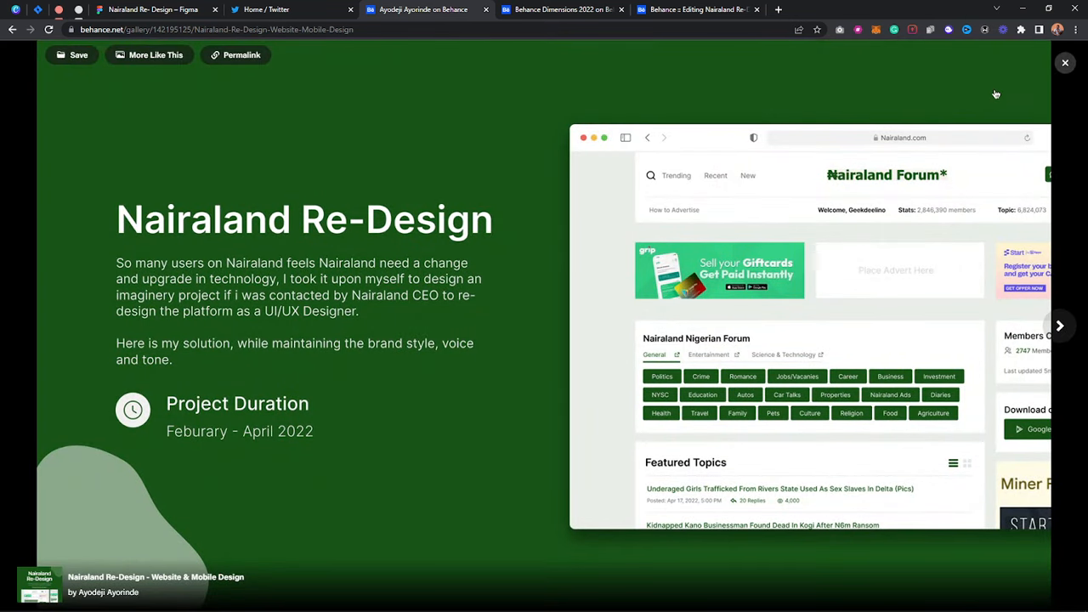
click(1065, 62)
View the project's Problem and Goal image and its Design Process image enlarged, and return to the project page.
scroll(510, 314, down, 4)
click(487, 334)
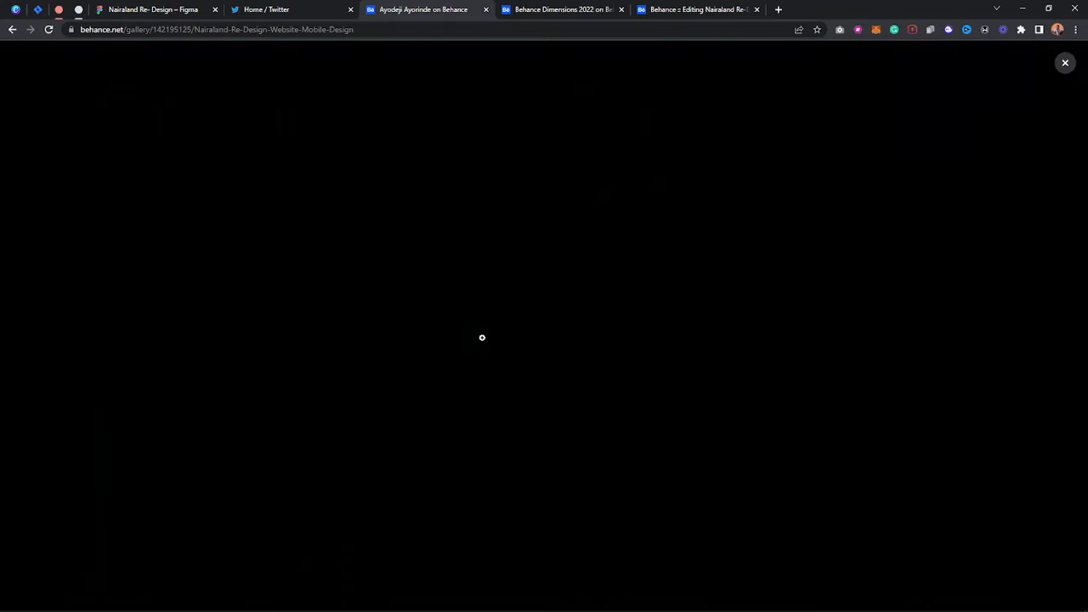
click(1062, 61)
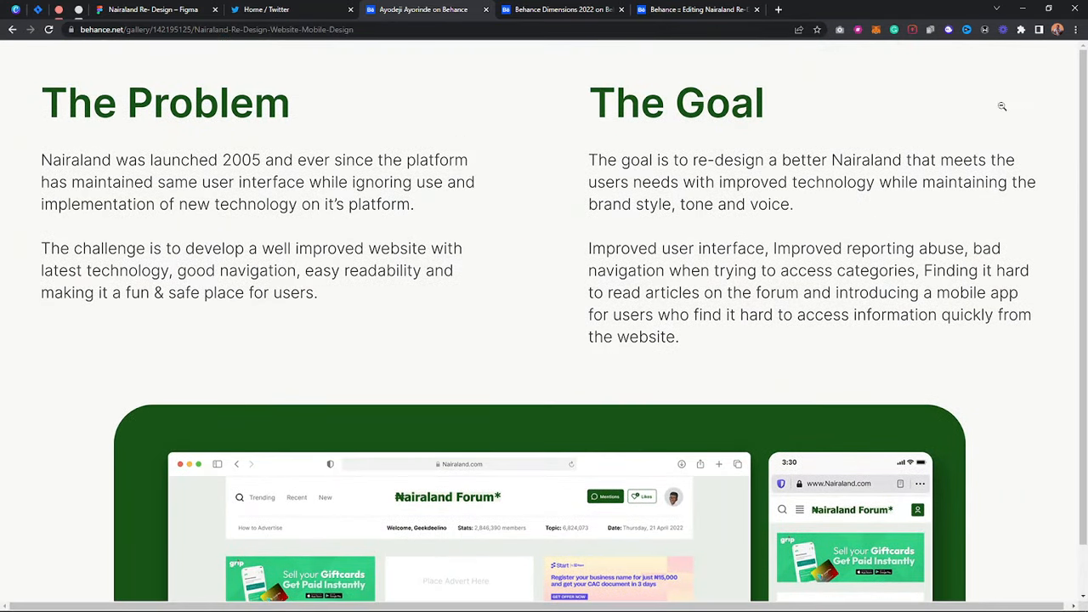
click(1001, 106)
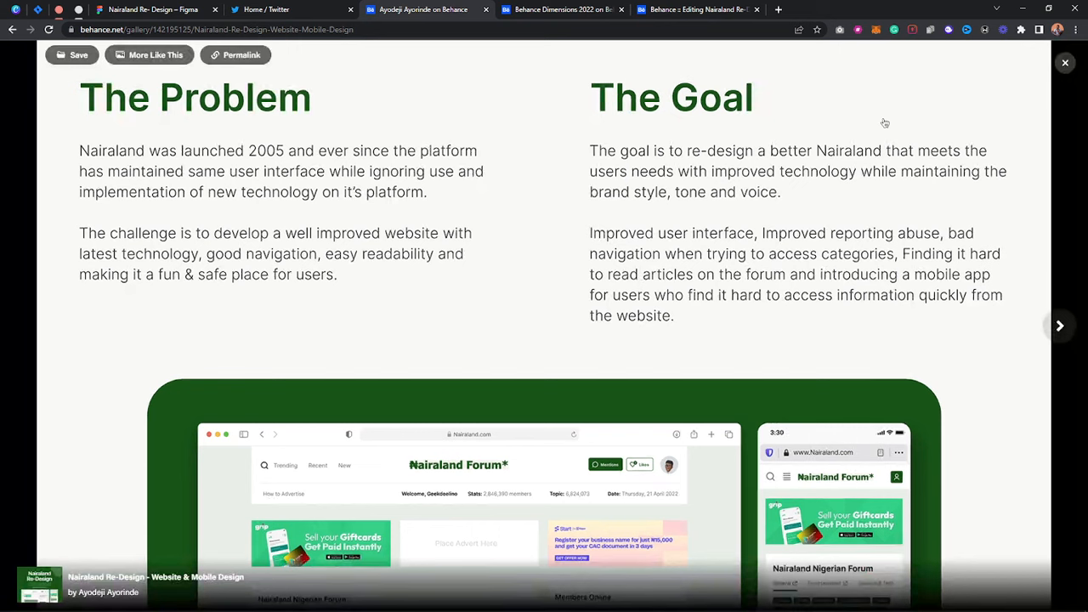
scroll(884, 170, down, 1)
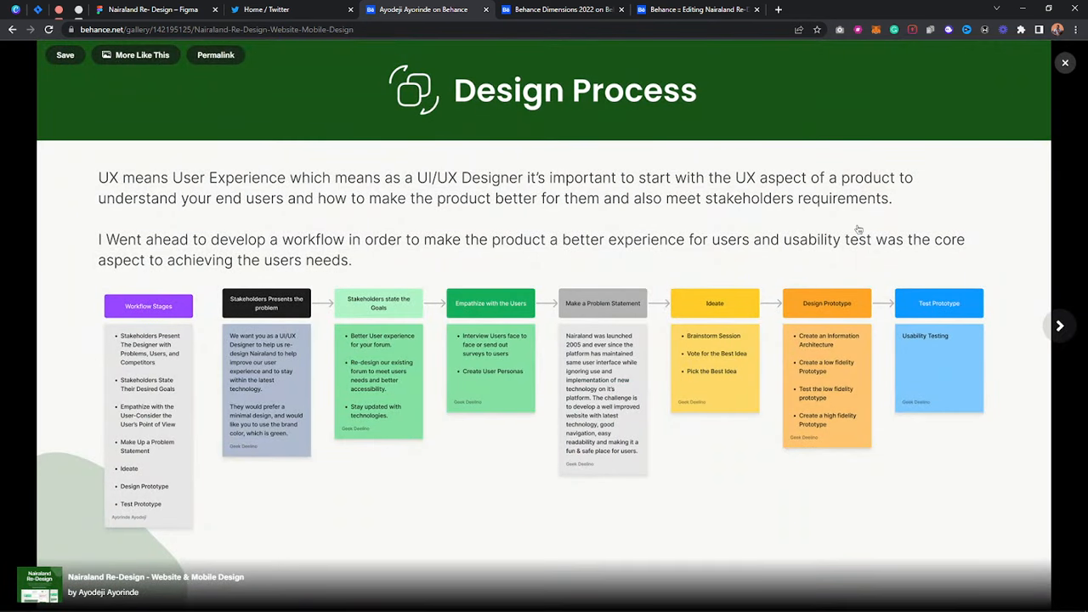
click(1065, 62)
Look through the User Personas and lo-fi wireframe sections, view the long wireframe image in full, and close it.
scroll(500, 353, down, 7)
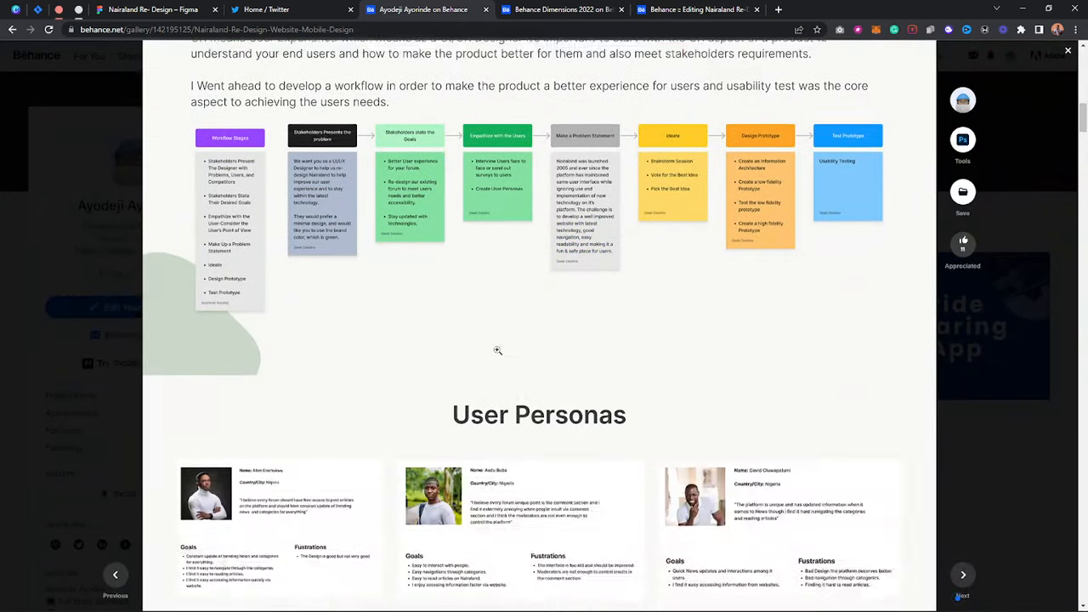
scroll(597, 262, down, 5)
scroll(598, 267, down, 15)
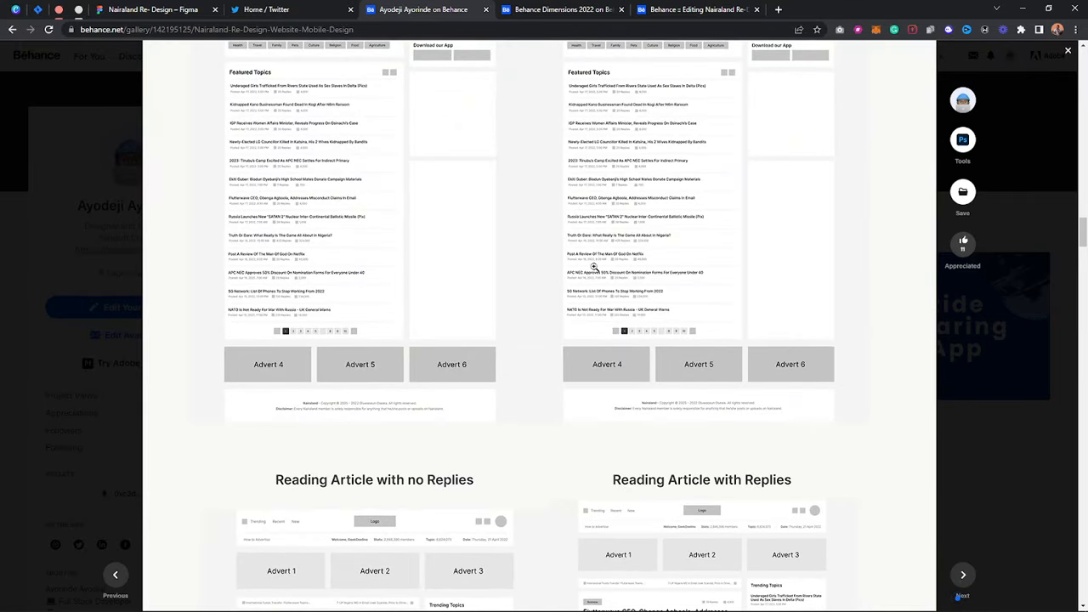
click(593, 268)
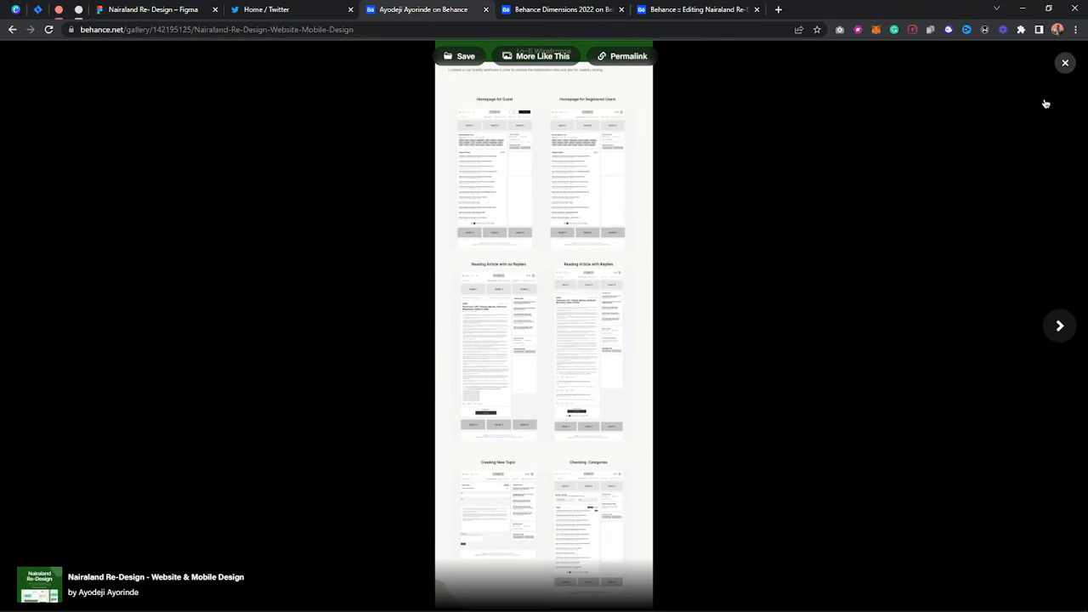
click(1065, 65)
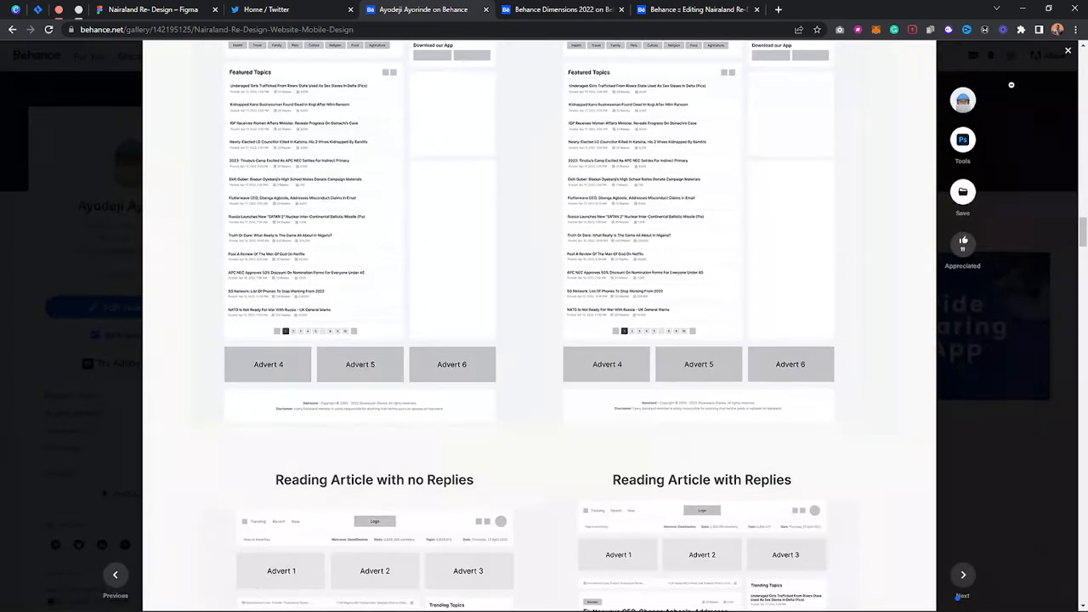
Leave the enlarged project, switch to the Figma file and align the blank 1400 × 844 frame with the top of the Project Title frame.
click(1025, 389)
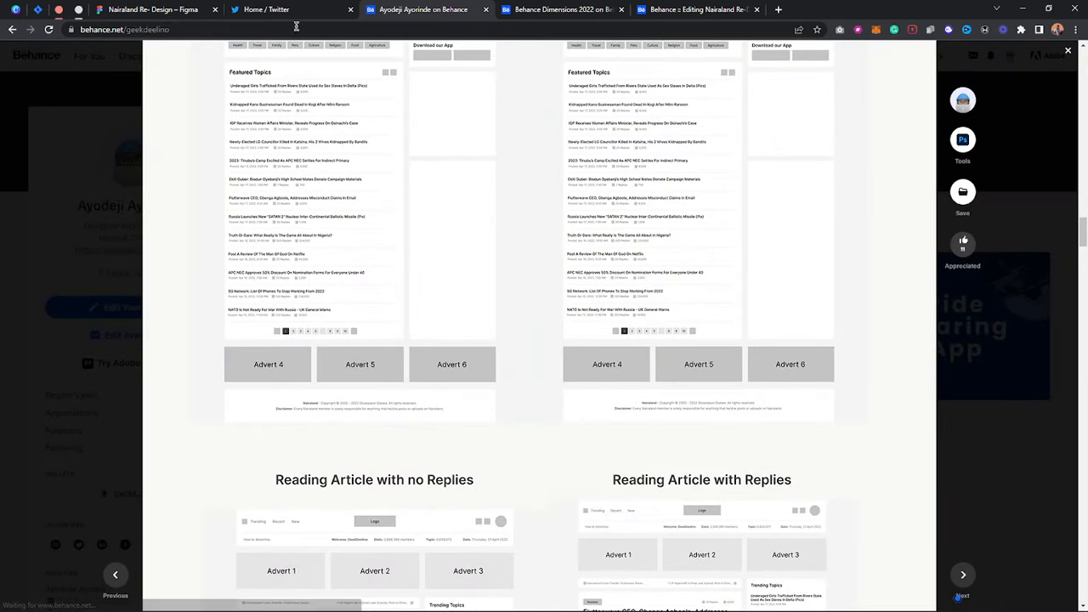
click(185, 7)
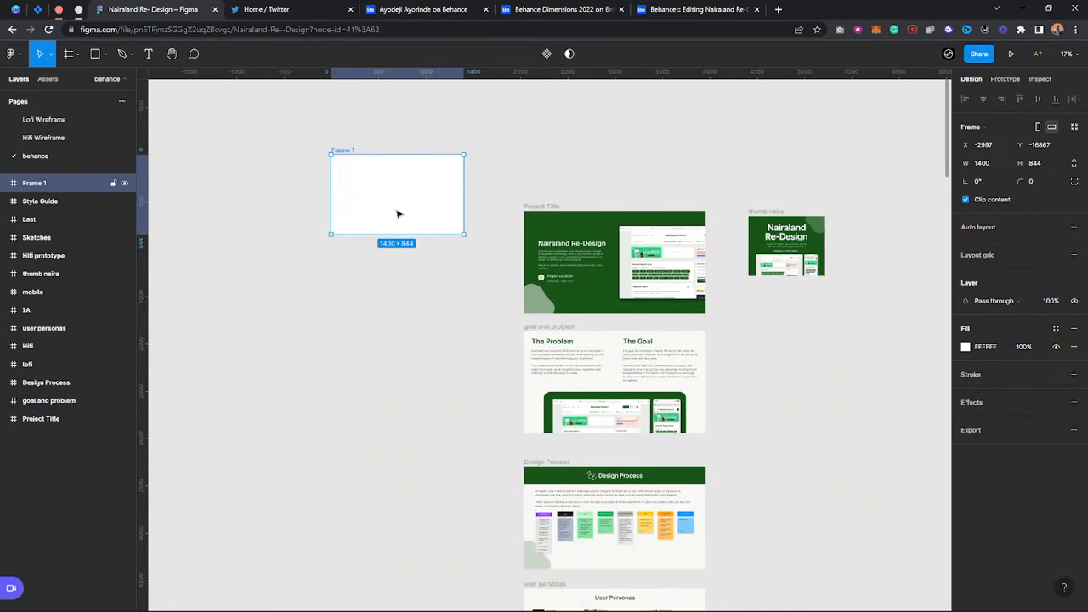
drag(399, 202, 408, 257)
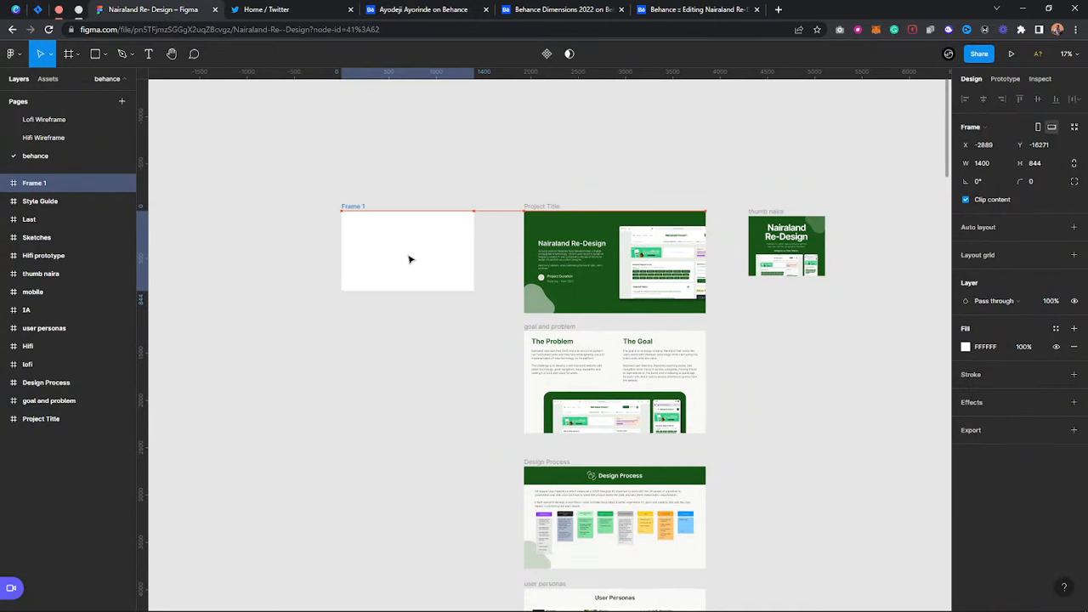
Duplicate the blank frame, place the copy directly below it, and add three more copies to make five frames.
key(ctrl+d)
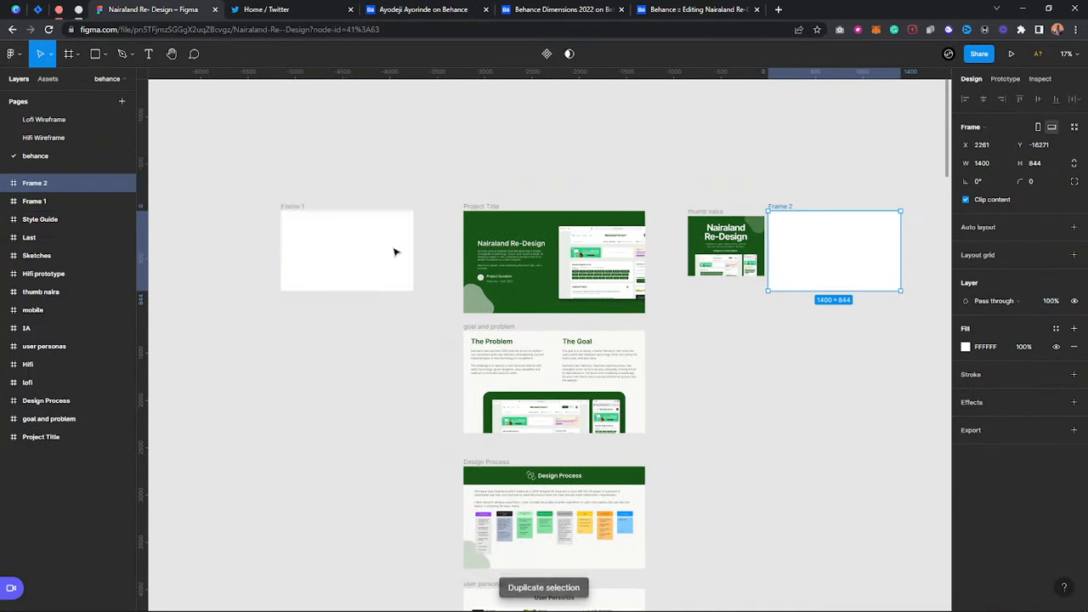
drag(845, 261, 357, 362)
key(ctrl+d)
key(ctrl+d)
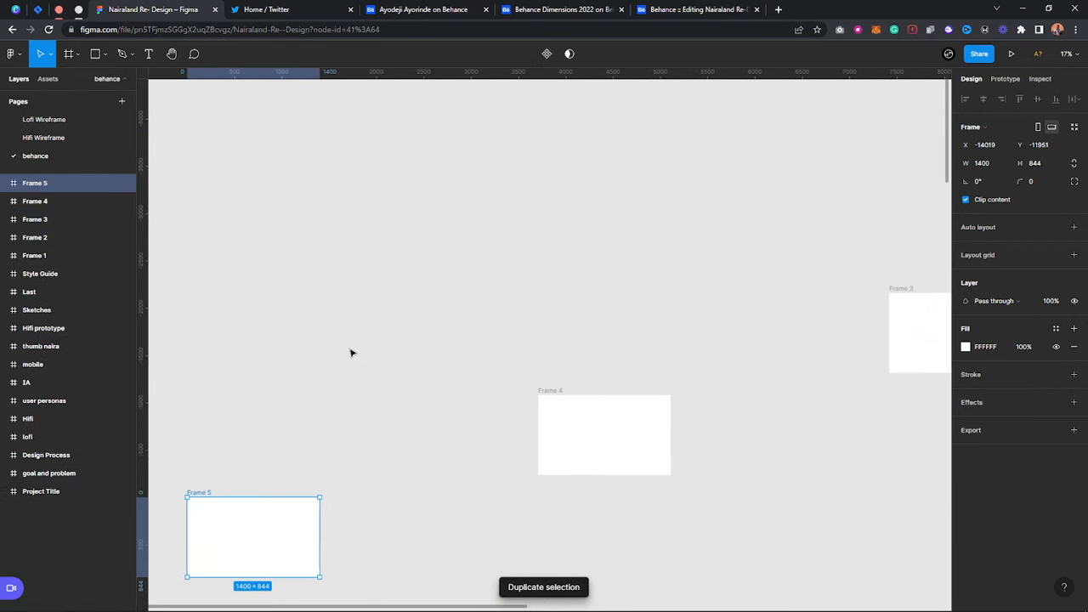
key(ctrl+d)
Move Frames 3, 4 and 5 into a single column beneath Frames 1 and 2, beside the case study frames.
scroll(600, 362, down, 5)
scroll(748, 429, right, 3)
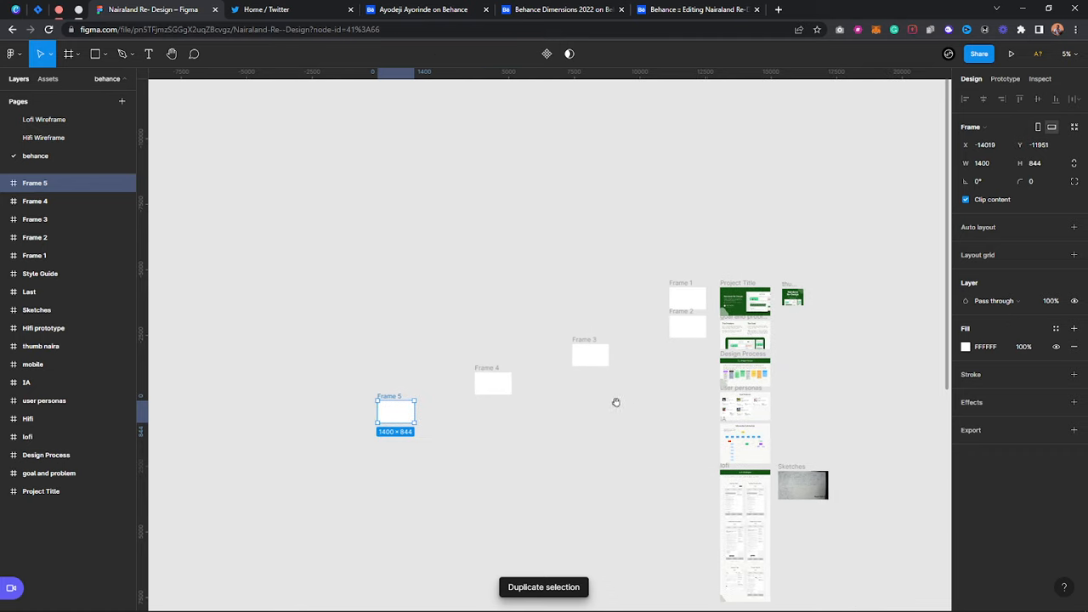
drag(604, 360, 689, 364)
drag(505, 382, 699, 399)
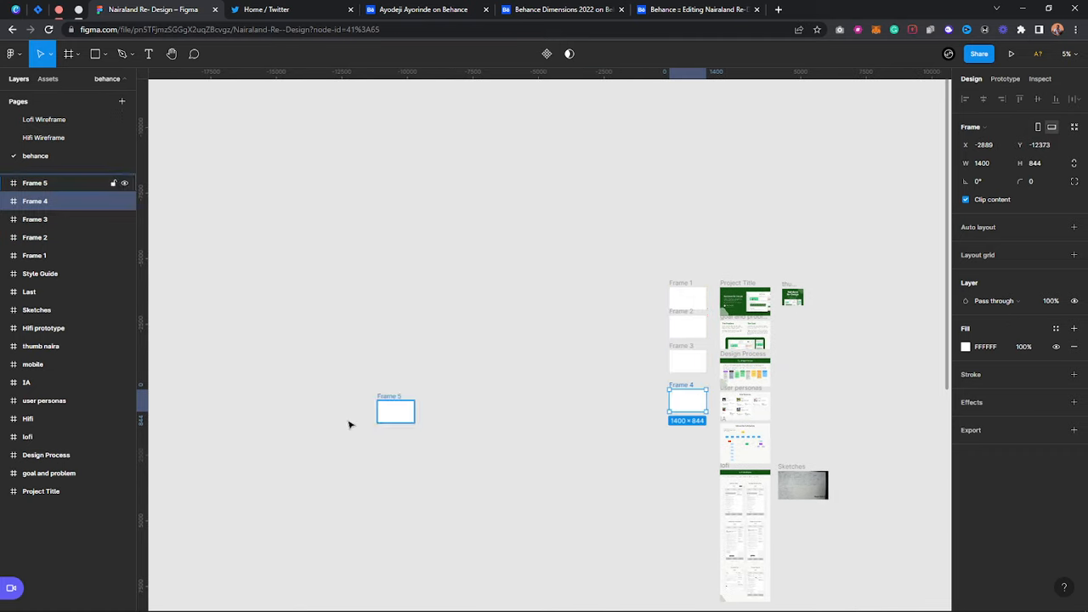
drag(408, 416, 685, 452)
scroll(629, 493, up, 5)
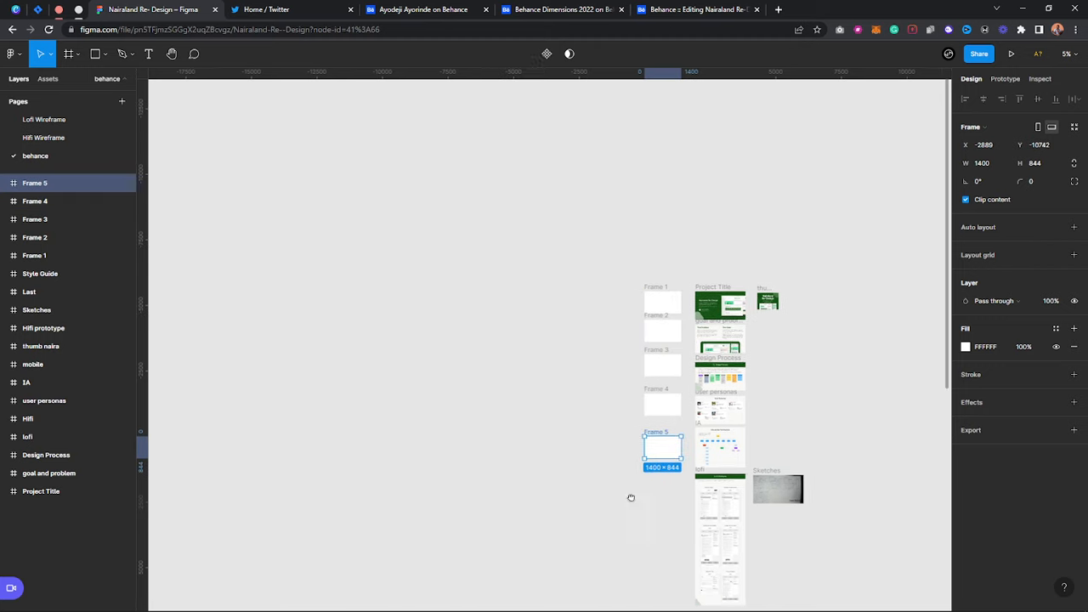
Add the text "1" inside Frame 1 and set its font size to 100.
click(614, 242)
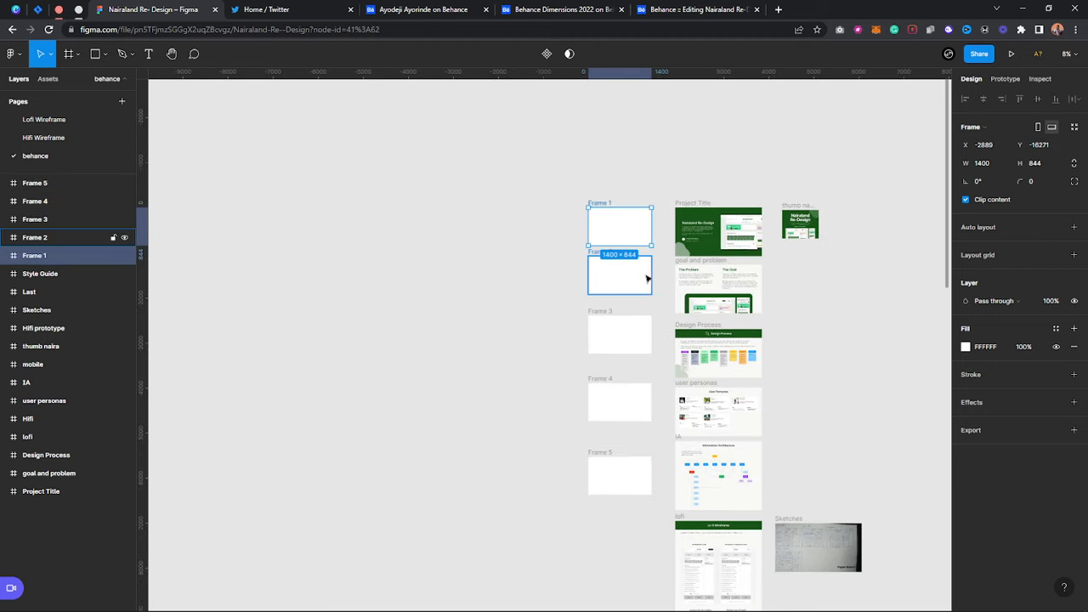
scroll(658, 320, up, 3)
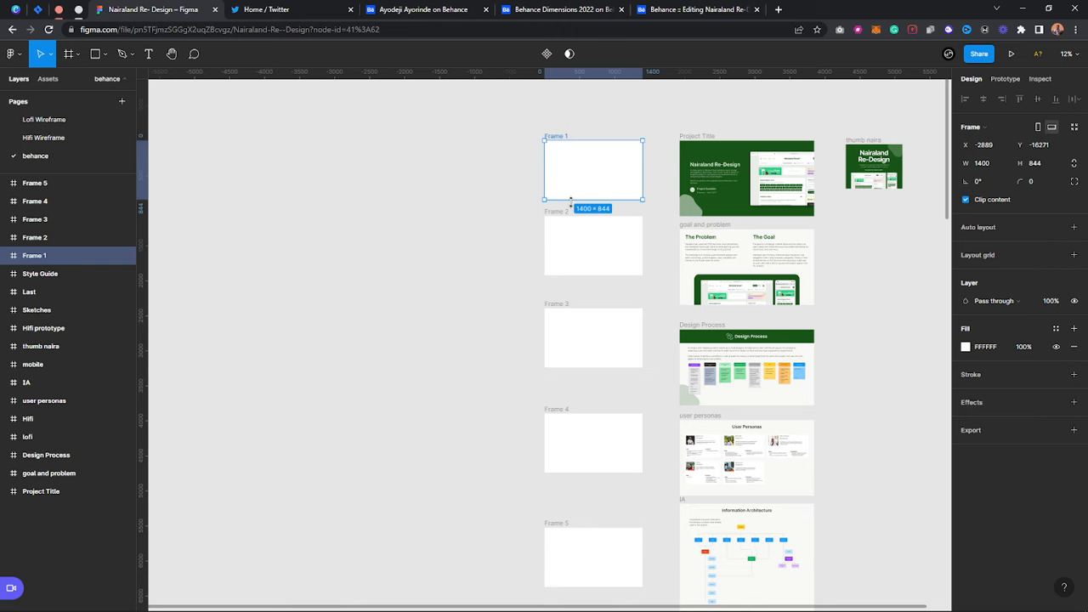
key(t)
click(575, 165)
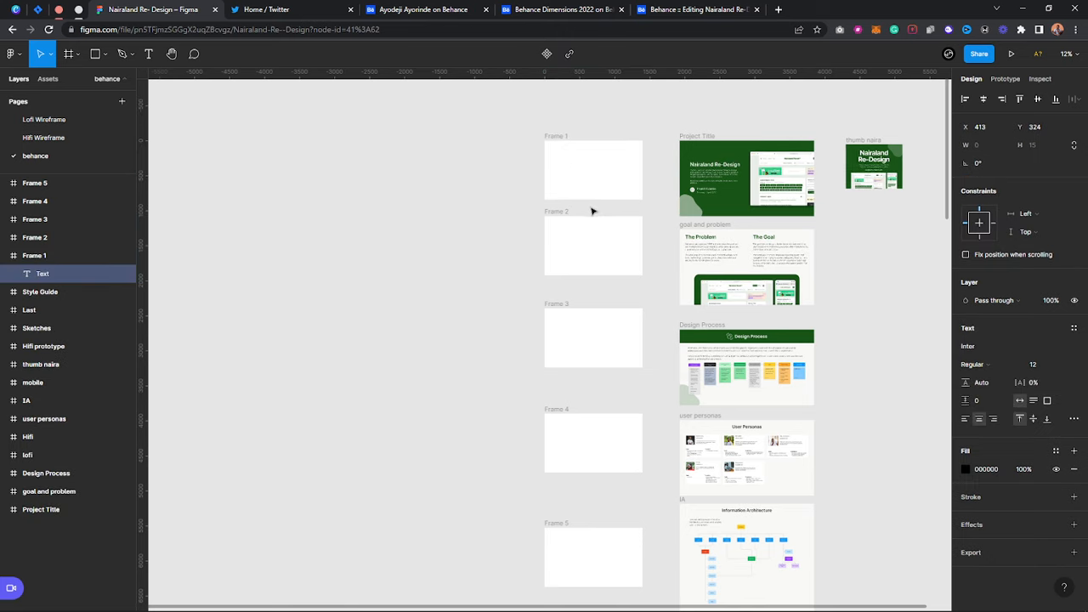
text(1)
click(1051, 365)
text(100)
key(Return)
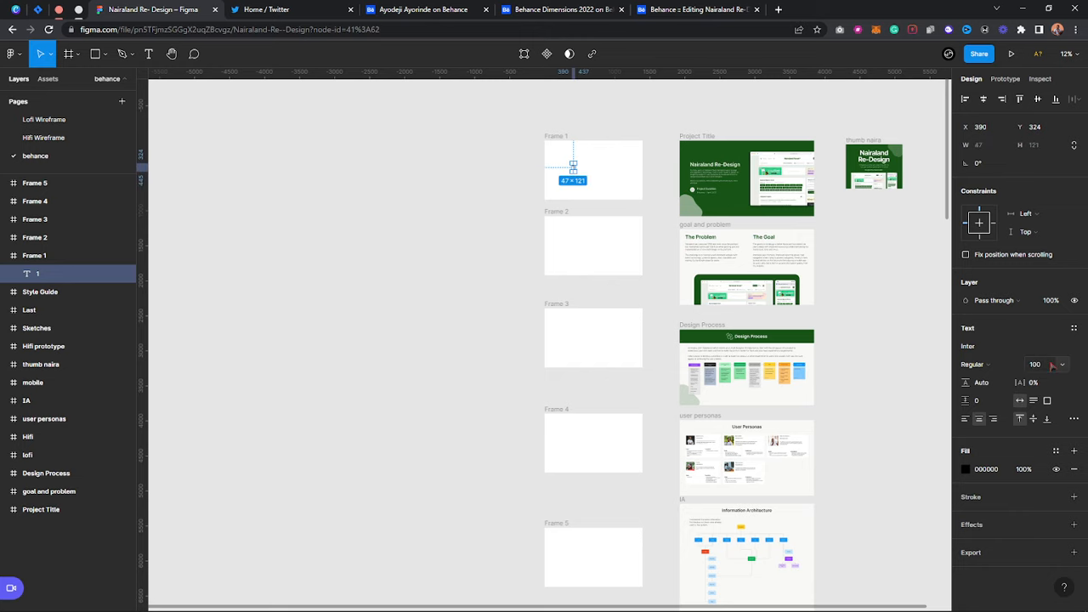
Center the "1" label in Frame 1, place copies in Frames 2 to 5, and change Frame 5's label to "5".
click(569, 286)
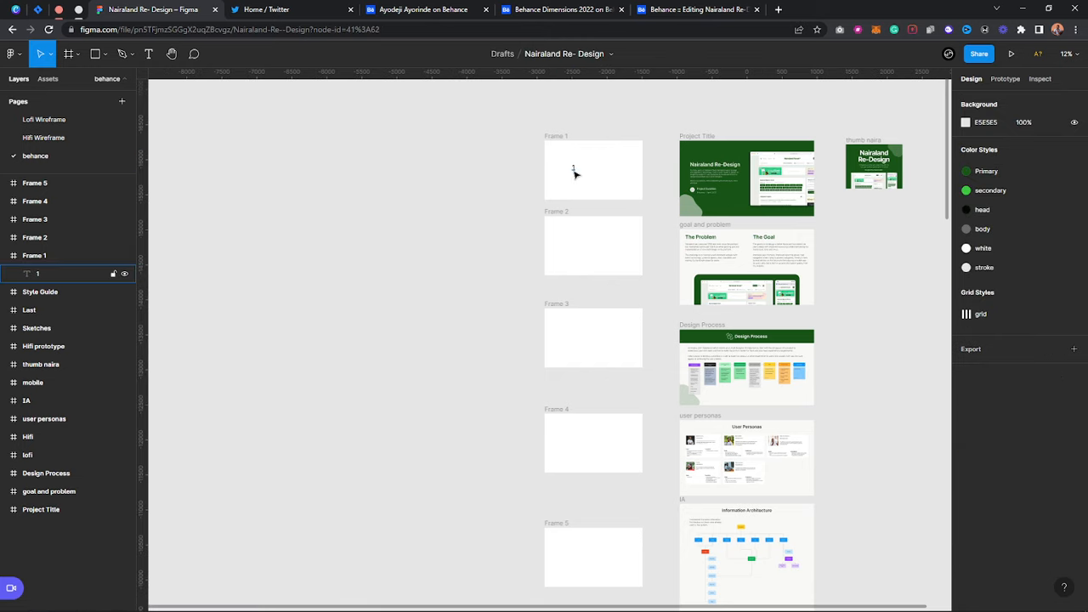
click(574, 170)
drag(574, 170, 597, 447)
key(ctrl+d)
key(ctrl+d)
key(ctrl+d)
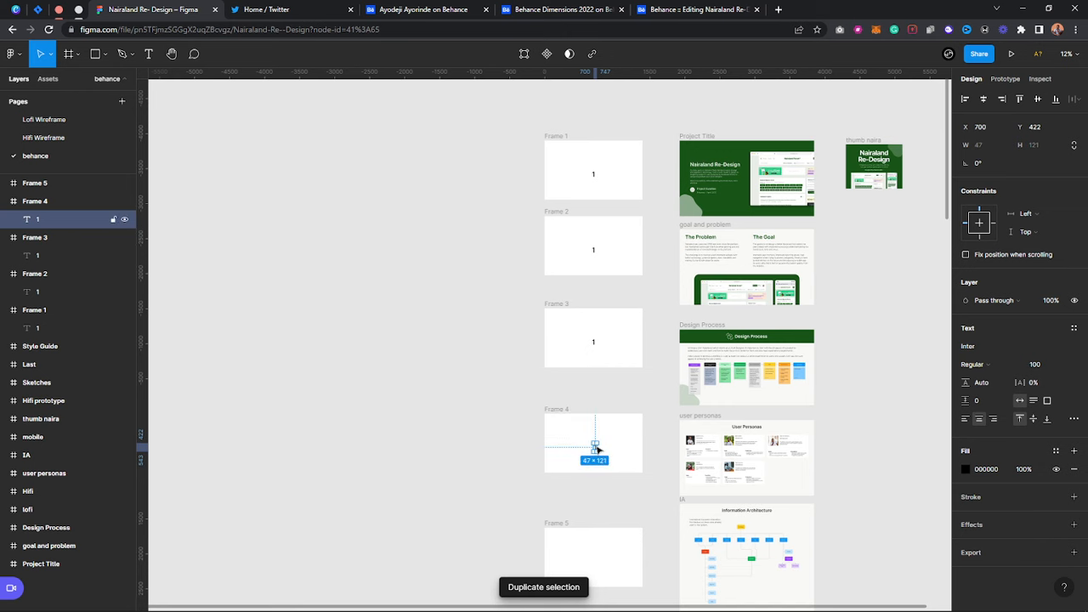
key(ctrl+d)
scroll(598, 446, down, 1)
drag(595, 406, 593, 510)
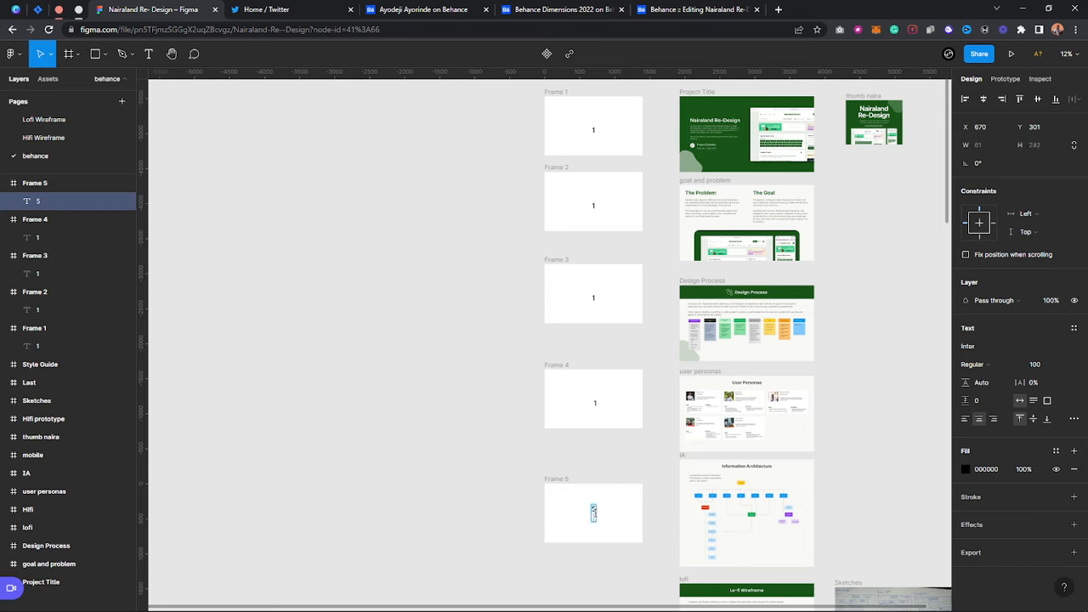
Change the number labels in Frames 4, 3 and 2 to "4", "3" and "2" respectively.
click(595, 405)
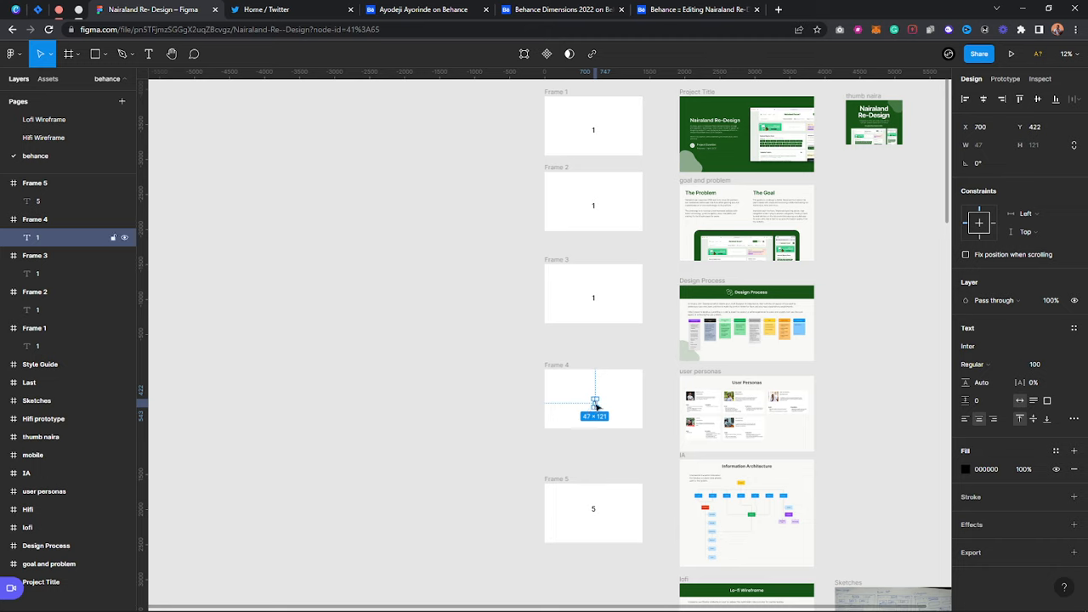
double_click(595, 405)
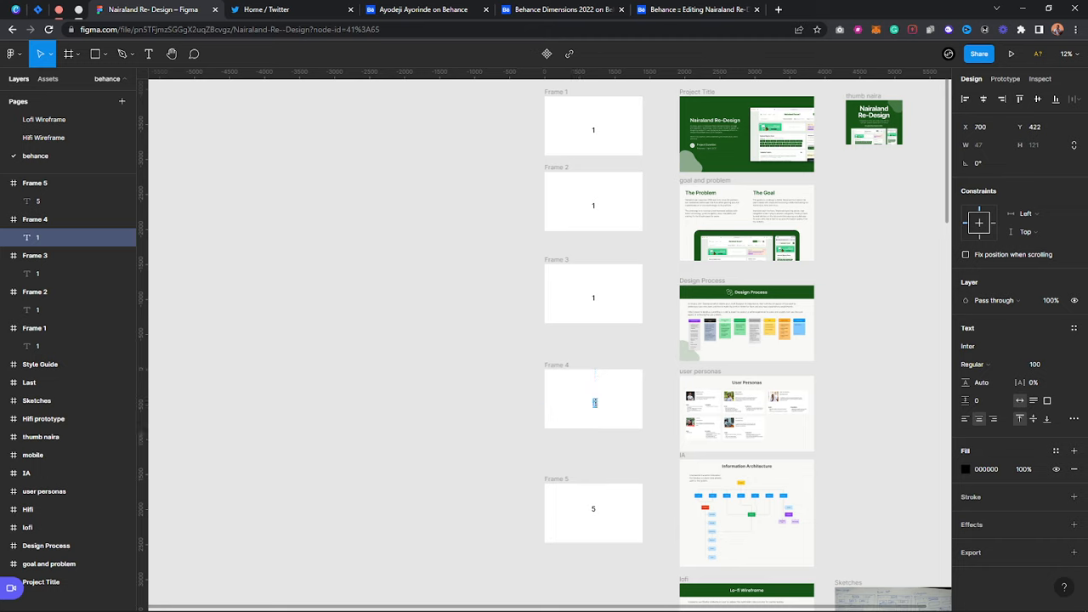
click(593, 295)
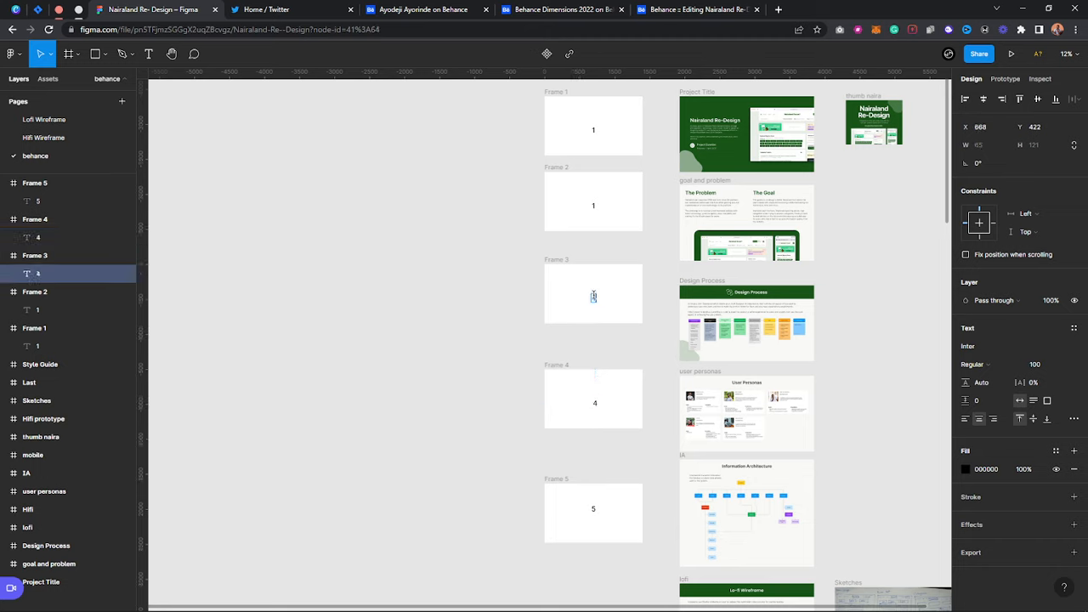
key(BackSpace)
text(3)
click(594, 200)
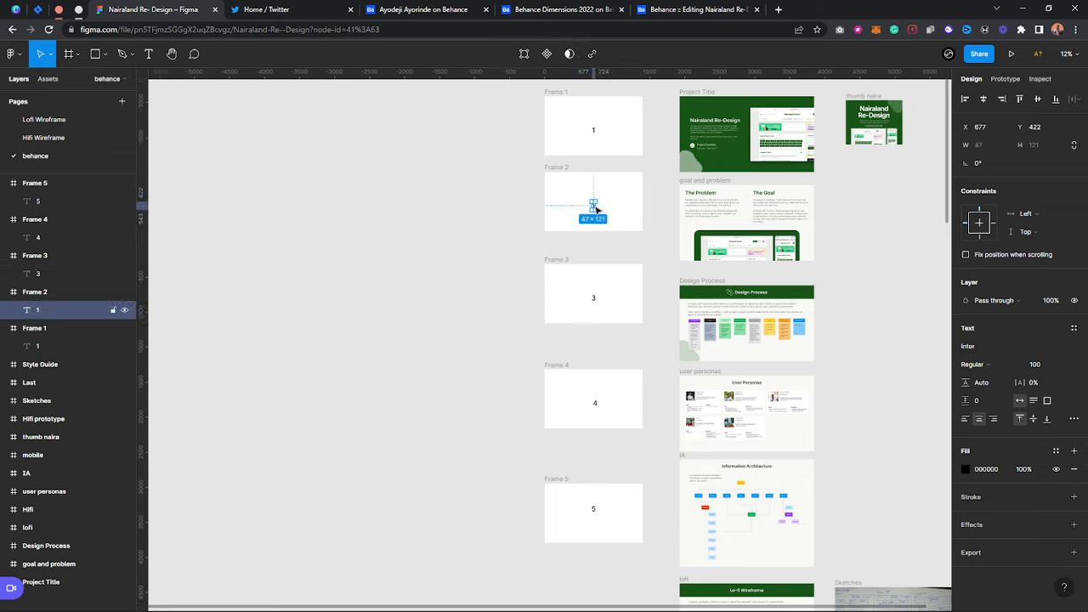
double_click(593, 204)
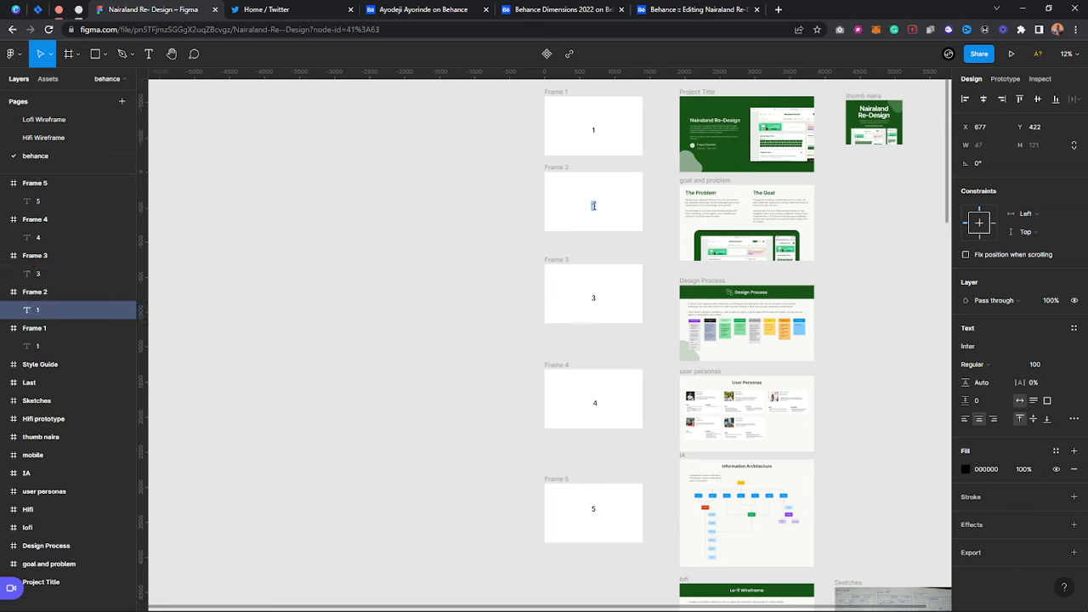
key(Escape)
click(458, 264)
scroll(465, 264, down, 1)
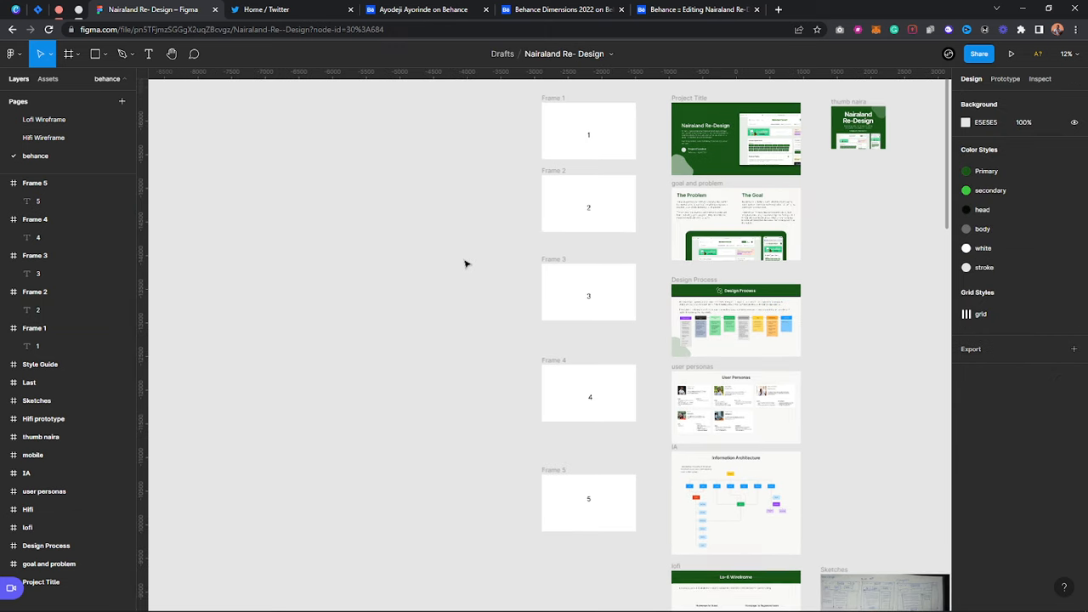
Reposition the "1" label so it sits vertically centered in Frame 1.
click(589, 136)
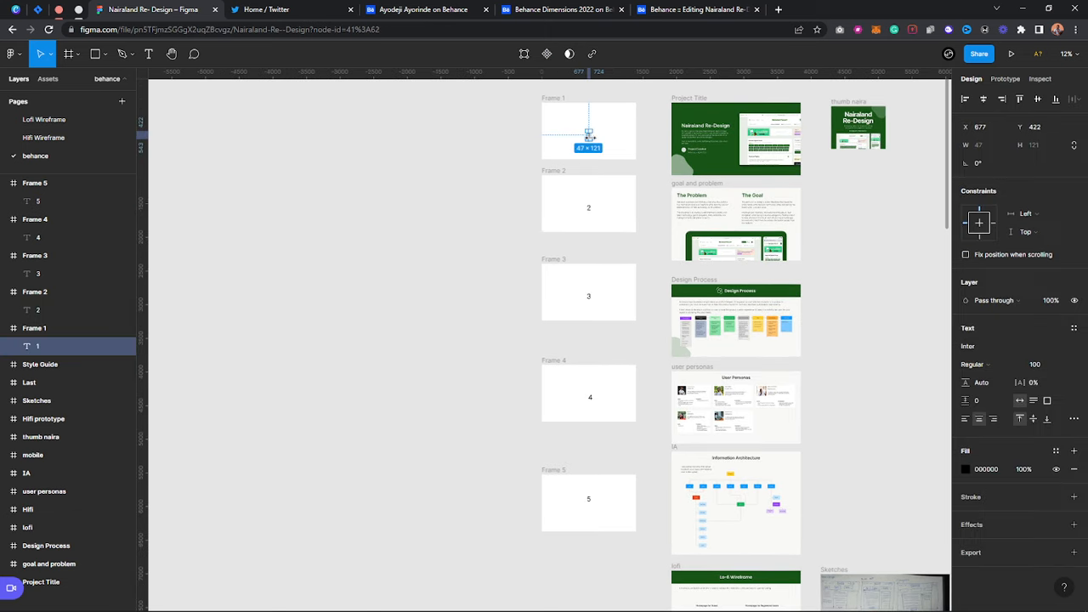
drag(592, 138, 578, 145)
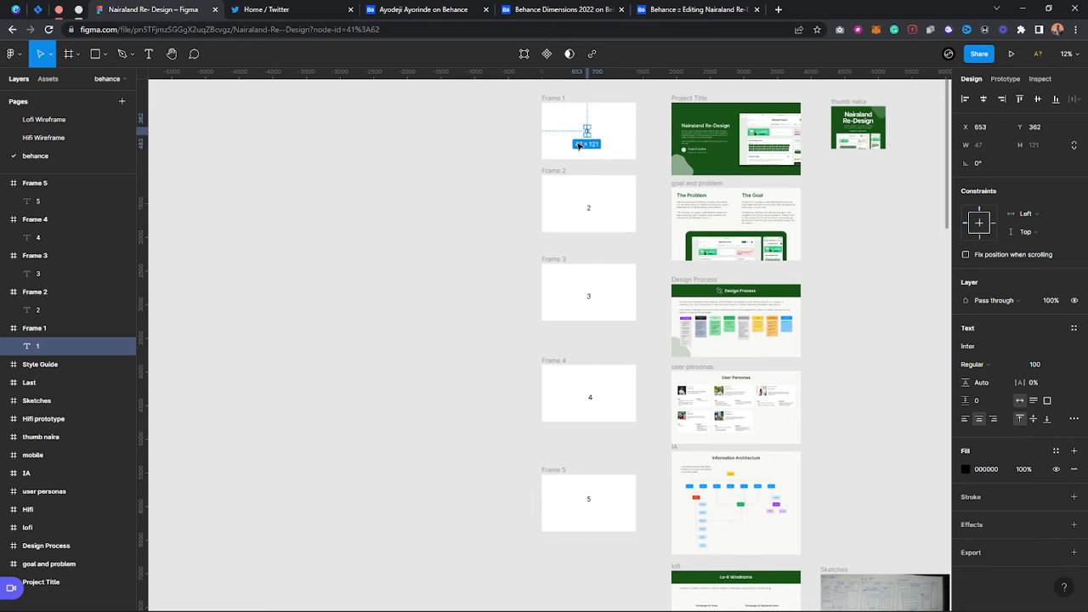
click(576, 171)
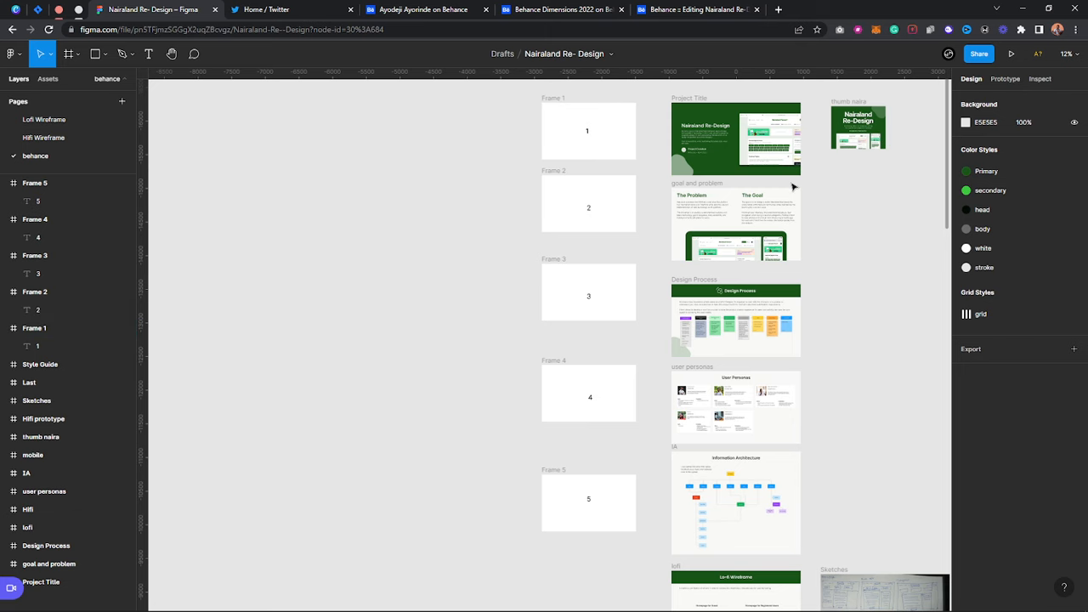
Select the Project Title frame and compare the stacked case study frames with the numbered blank frames beside them.
scroll(675, 165, up, 5)
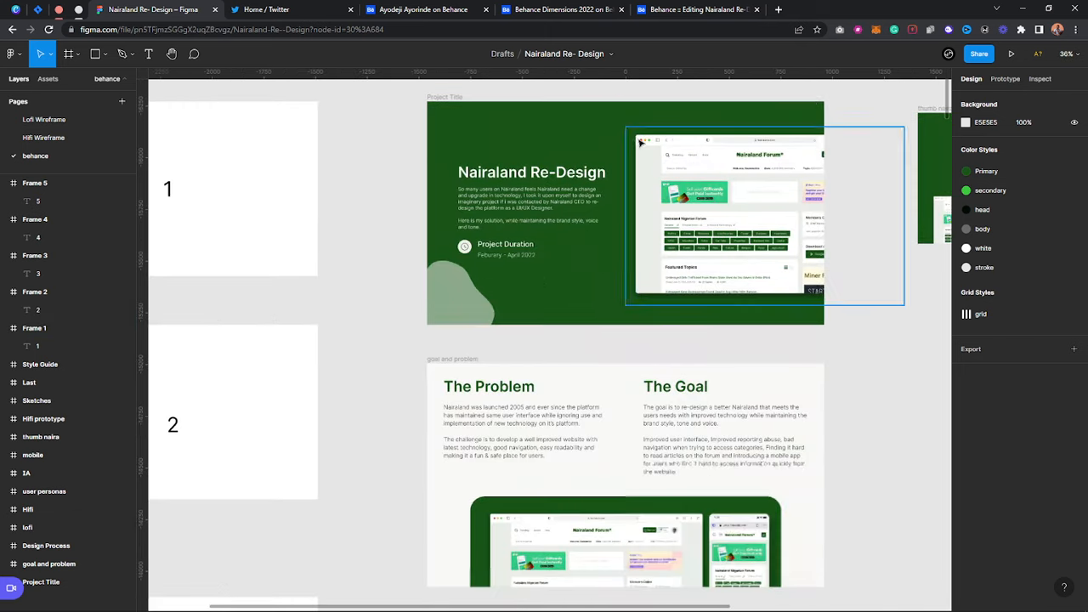
scroll(376, 216, left, 3)
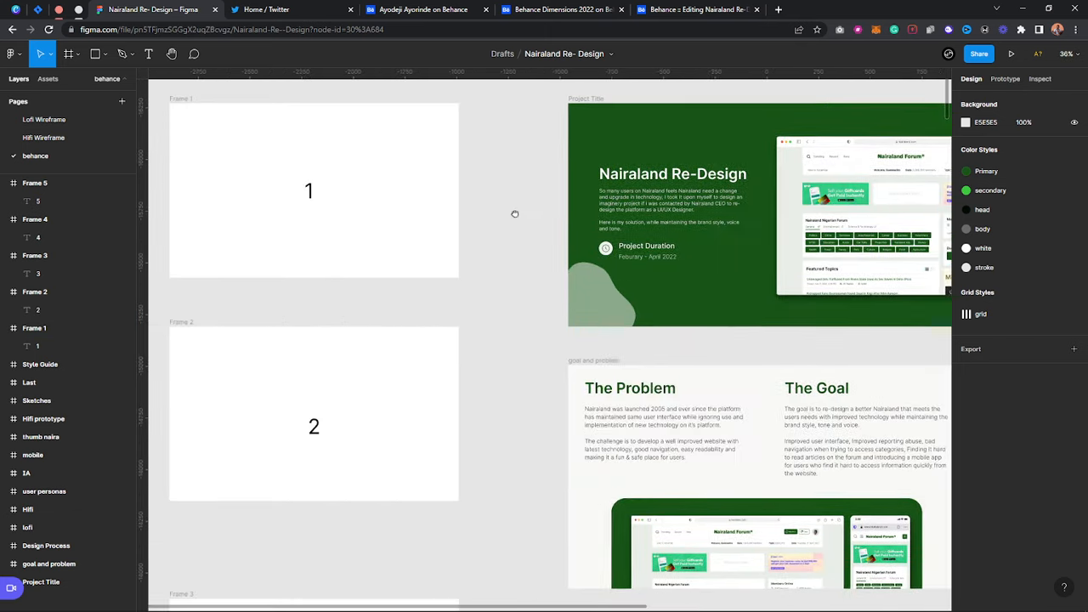
click(588, 100)
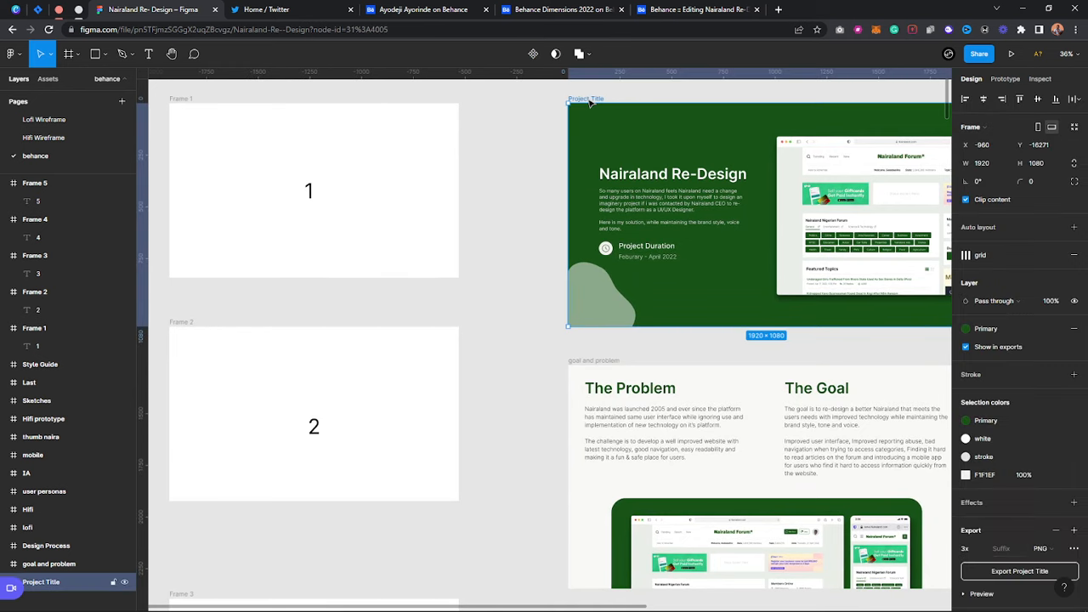
scroll(585, 388, down, 2)
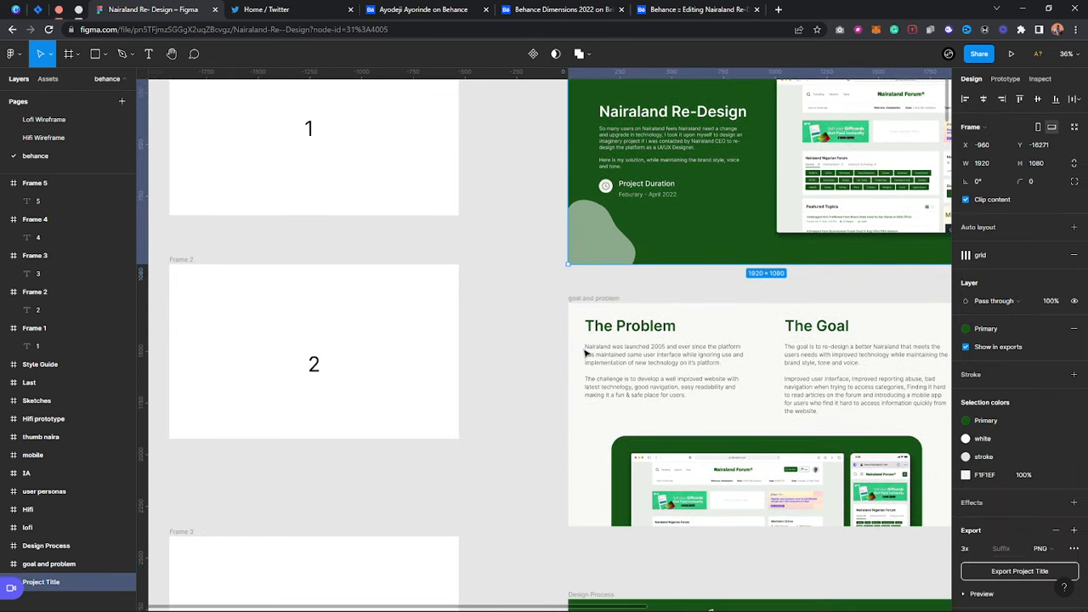
scroll(521, 363, down, 4)
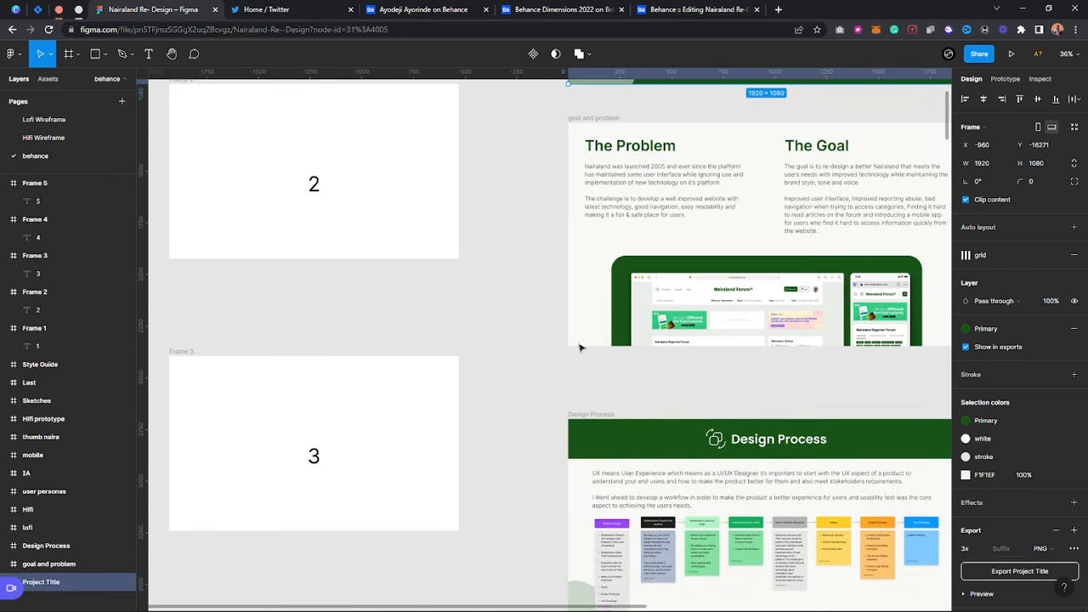
ctrl+scroll(467, 355, down, 1)
scroll(515, 342, up, 1)
ctrl+scroll(527, 342, down, 2)
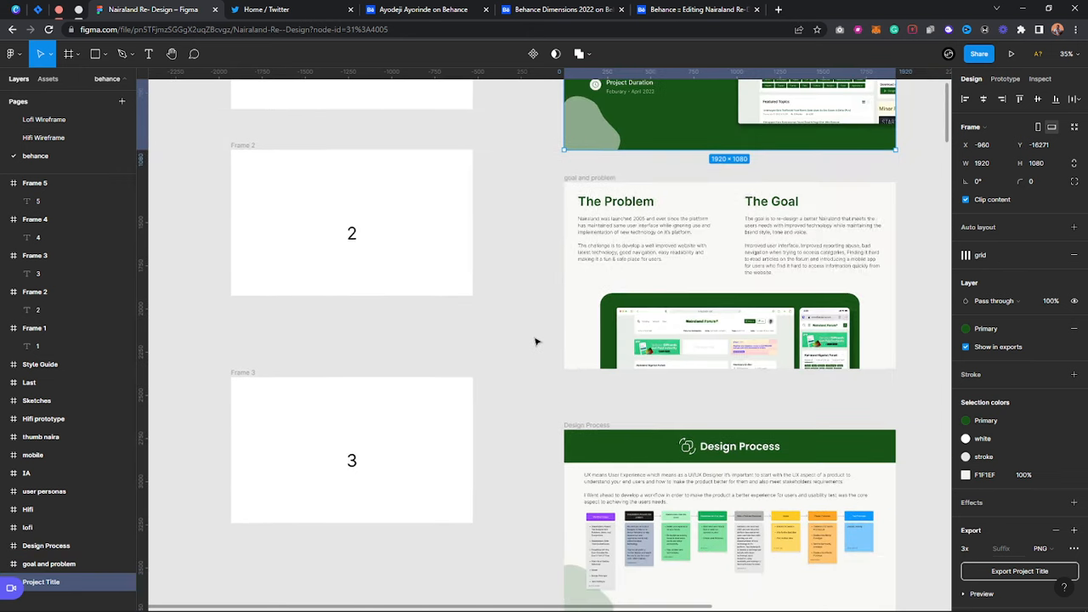
scroll(536, 342, down, 6)
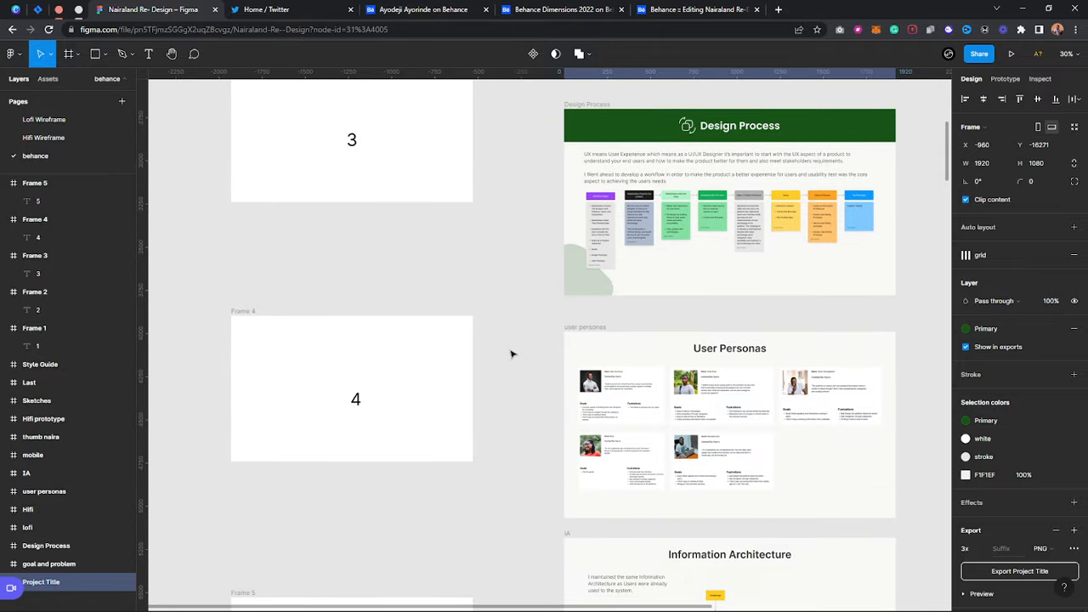
scroll(553, 332, up, 9)
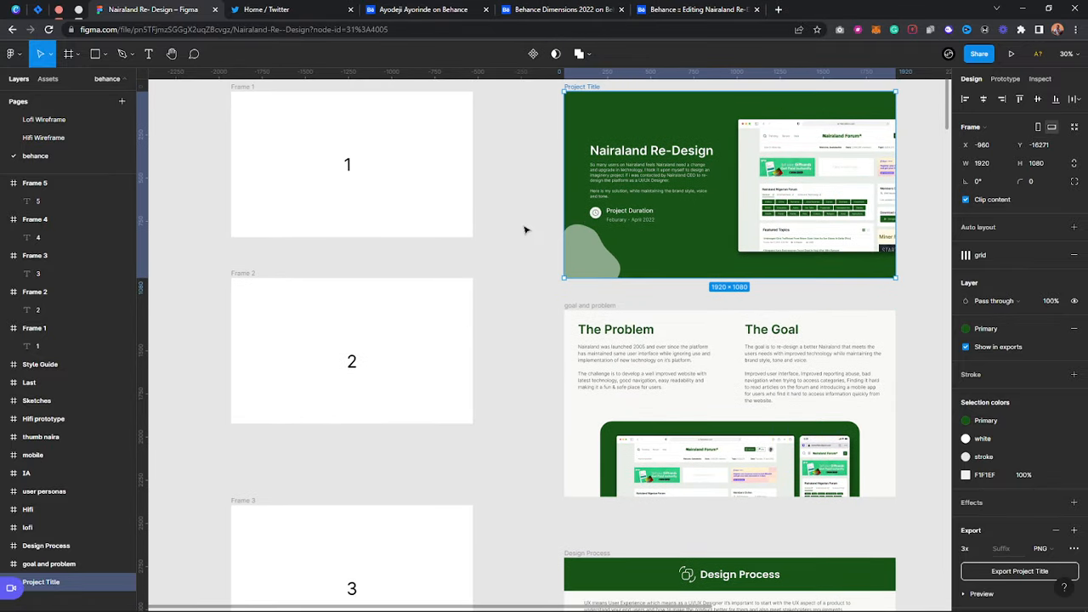
scroll(525, 227, up, 1)
ctrl+scroll(524, 228, down, 2)
Select Frames 1 to 5 together and add a 2x PNG export setting to them.
click(527, 284)
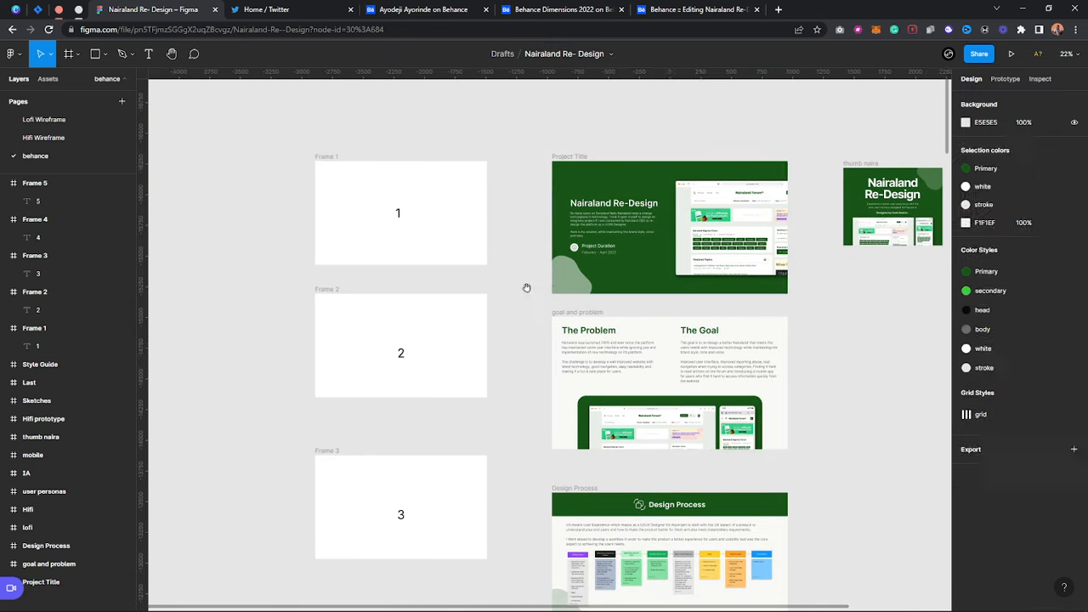
drag(524, 289, 587, 265)
ctrl+scroll(588, 268, down, 4)
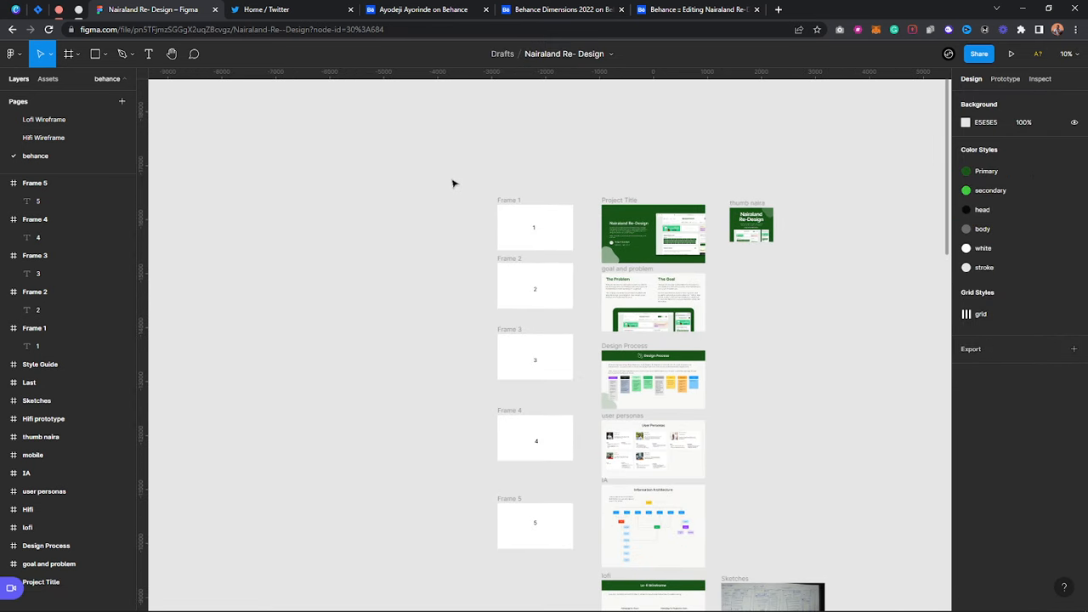
drag(451, 177, 587, 571)
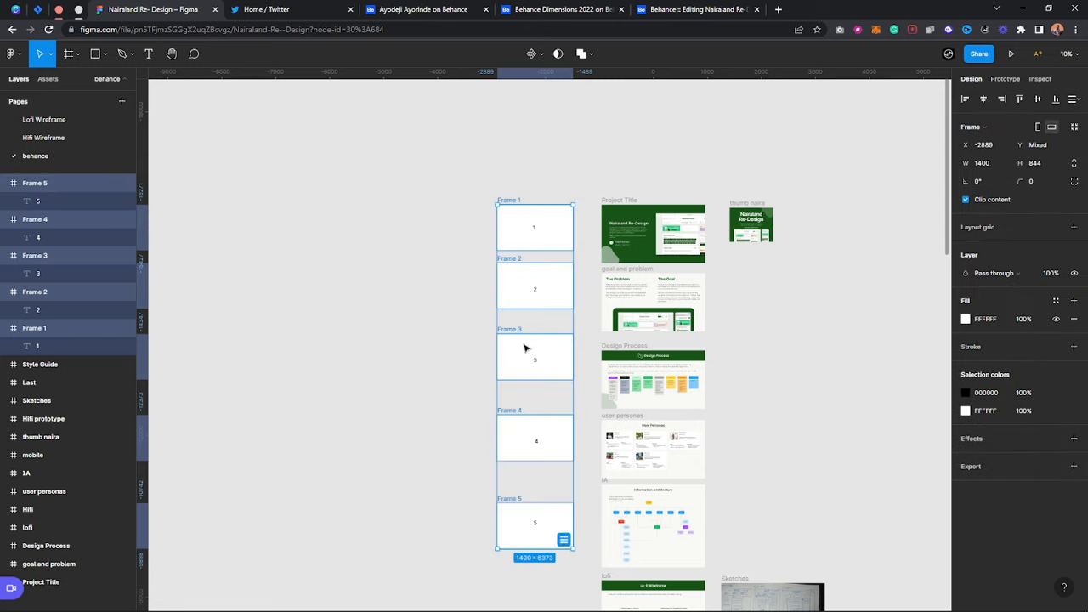
click(1073, 465)
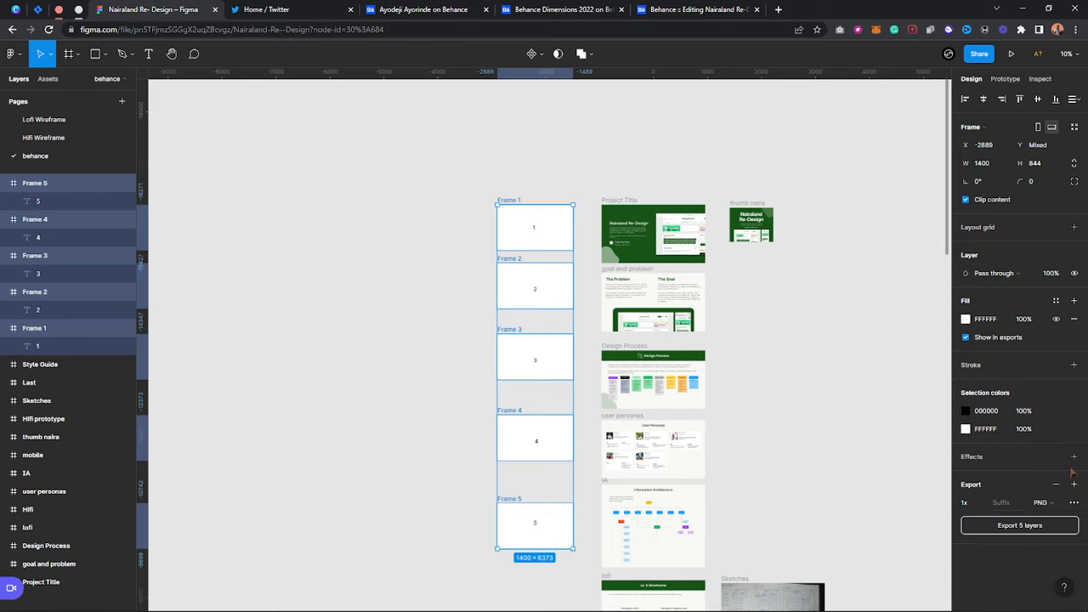
click(979, 503)
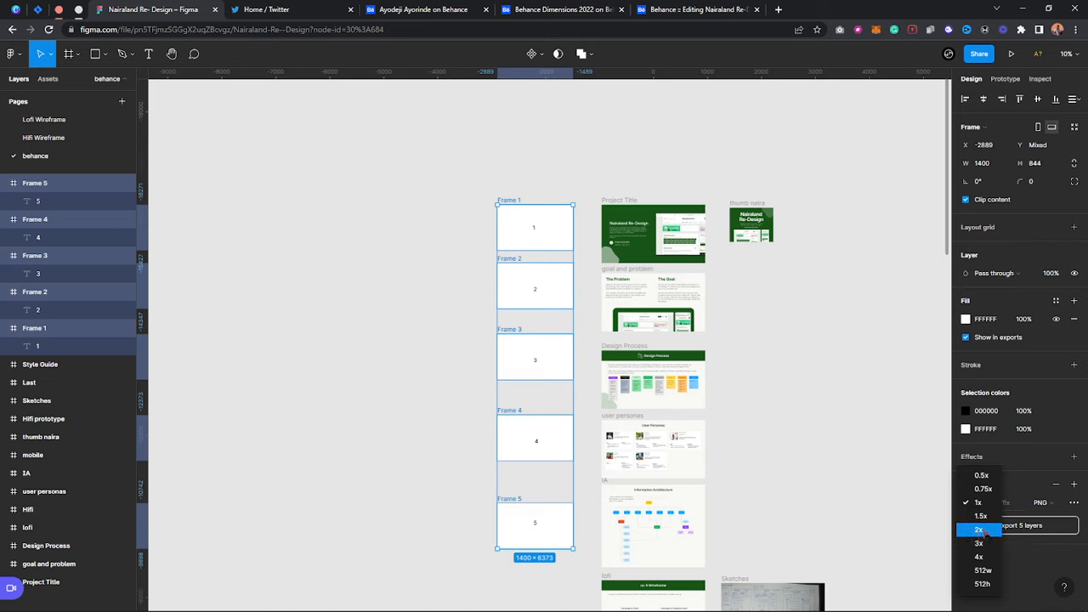
click(978, 529)
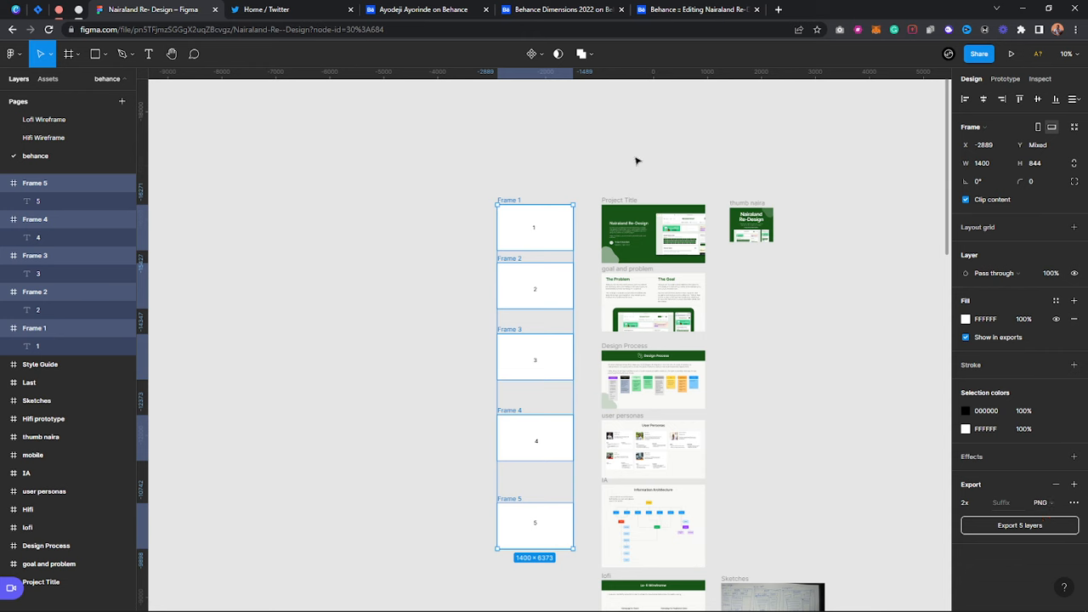
Switch to the Behance profile and look through the published Nairaland Re-Design and Artisankonect Mobile App Design projects.
click(433, 9)
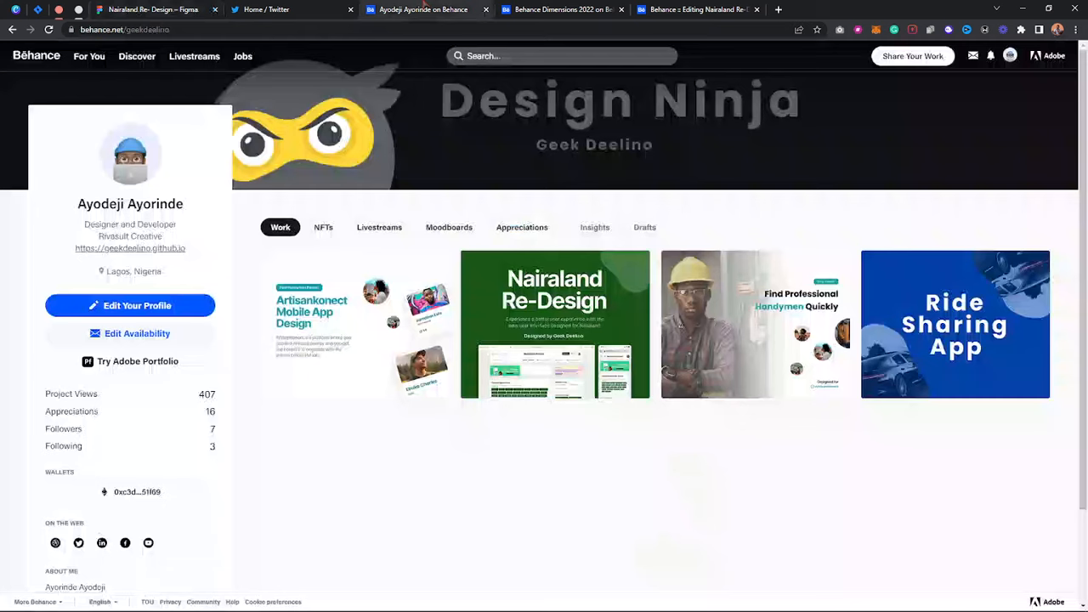
click(558, 315)
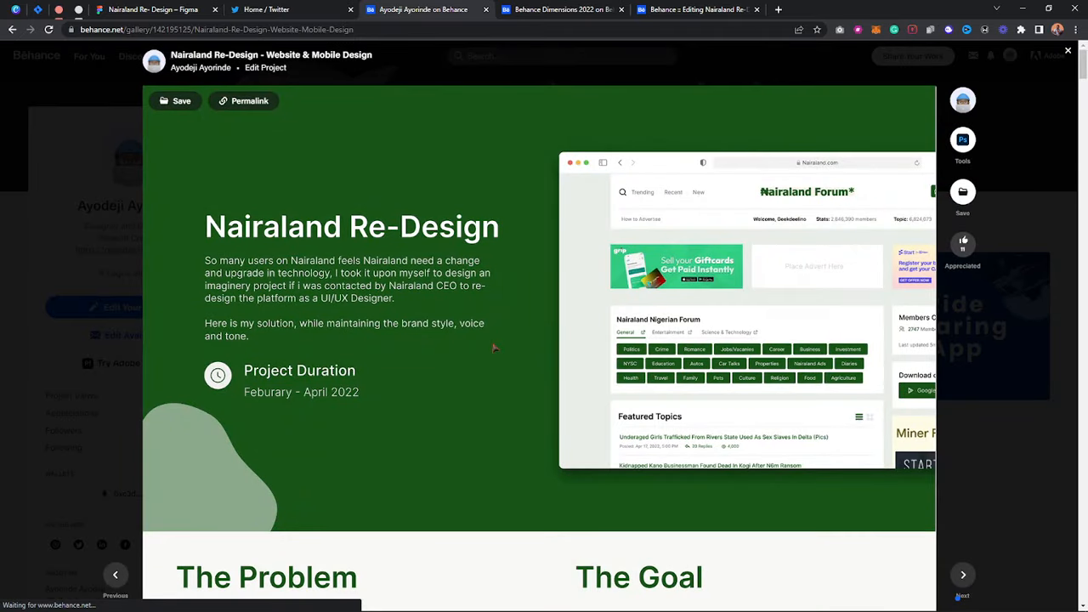
click(995, 361)
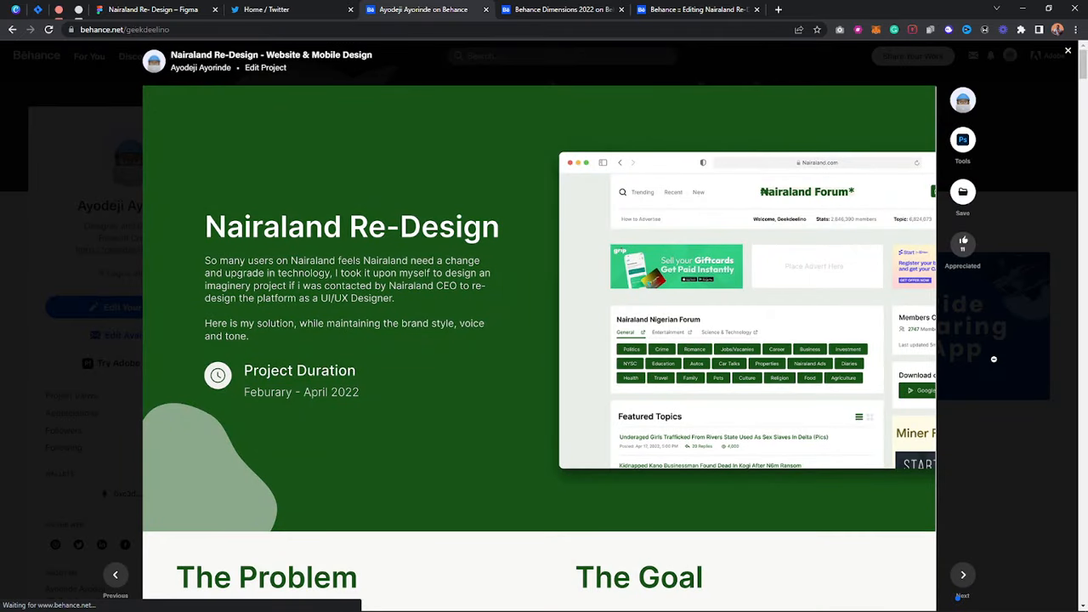
click(395, 334)
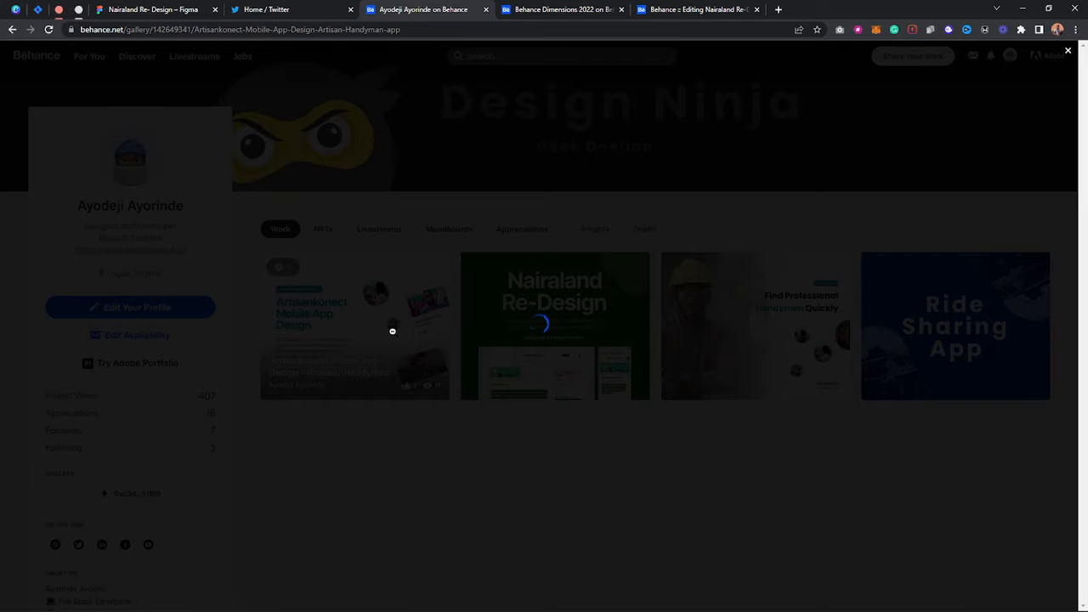
scroll(539, 320, down, 5)
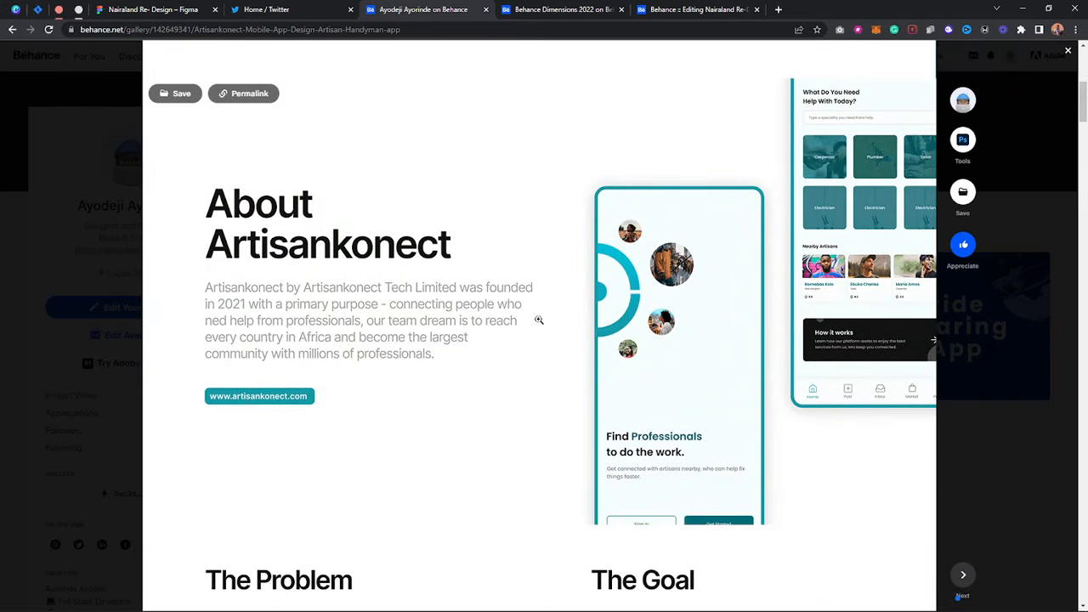
scroll(538, 320, down, 6)
scroll(539, 320, up, 5)
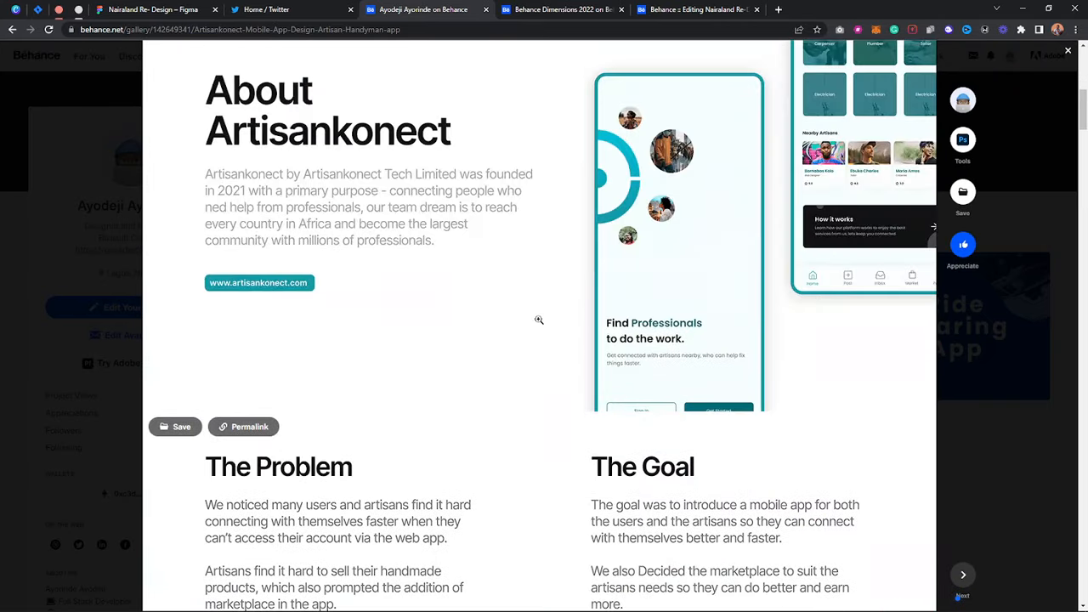
scroll(538, 320, down, 10)
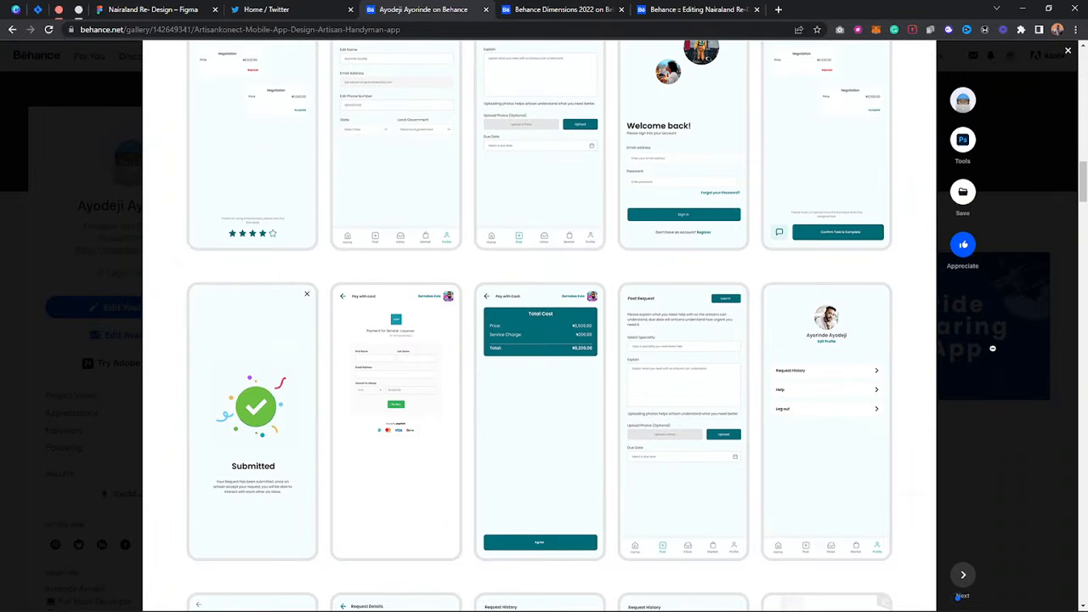
click(992, 348)
Look through the Ride Sharing App Design project on the Behance profile, including its About Project section, and close it.
click(992, 348)
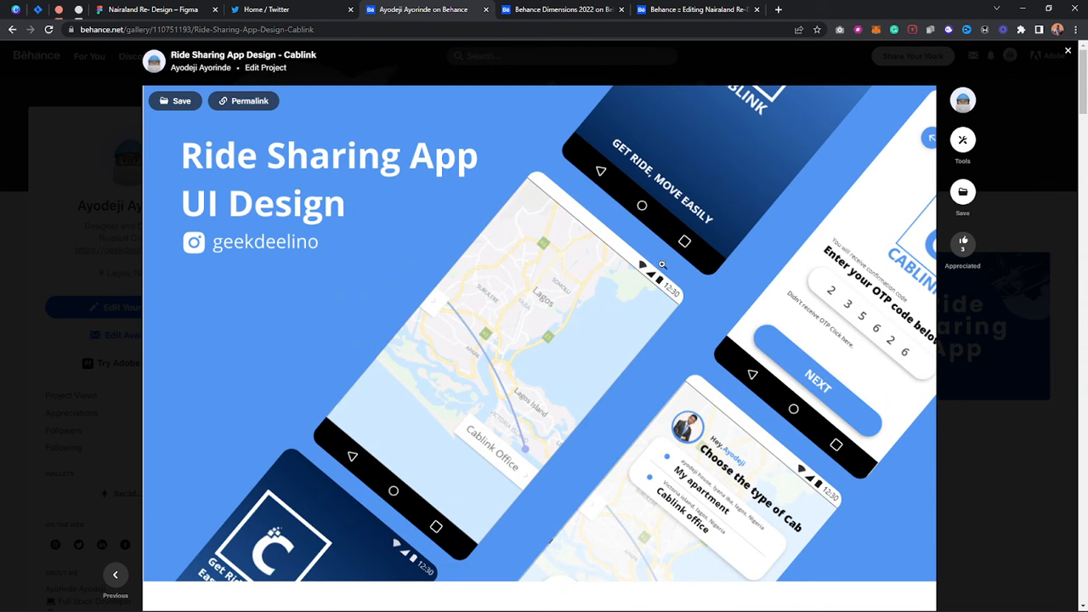
scroll(561, 272, down, 10)
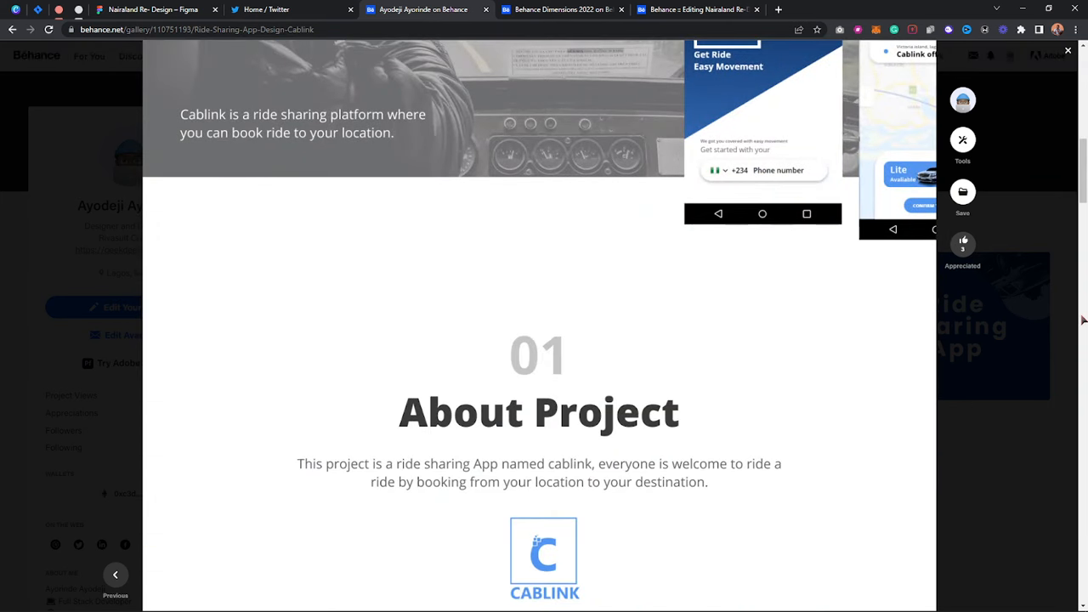
scroll(950, 335, down, 4)
click(1014, 345)
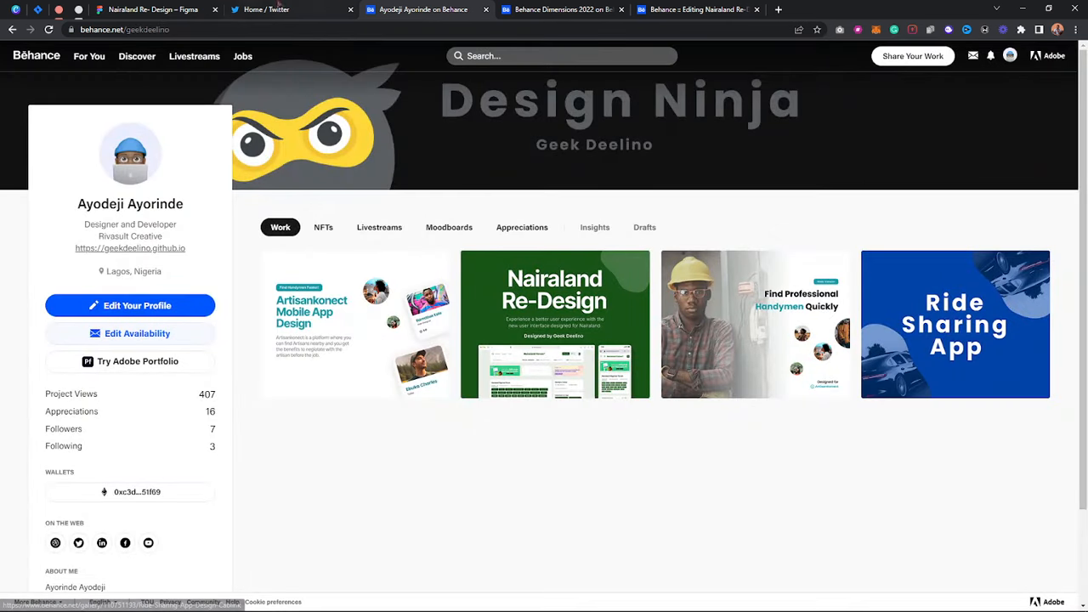
Switch back to Figma and export the five selected numbered frames as 2x PNG files.
click(162, 9)
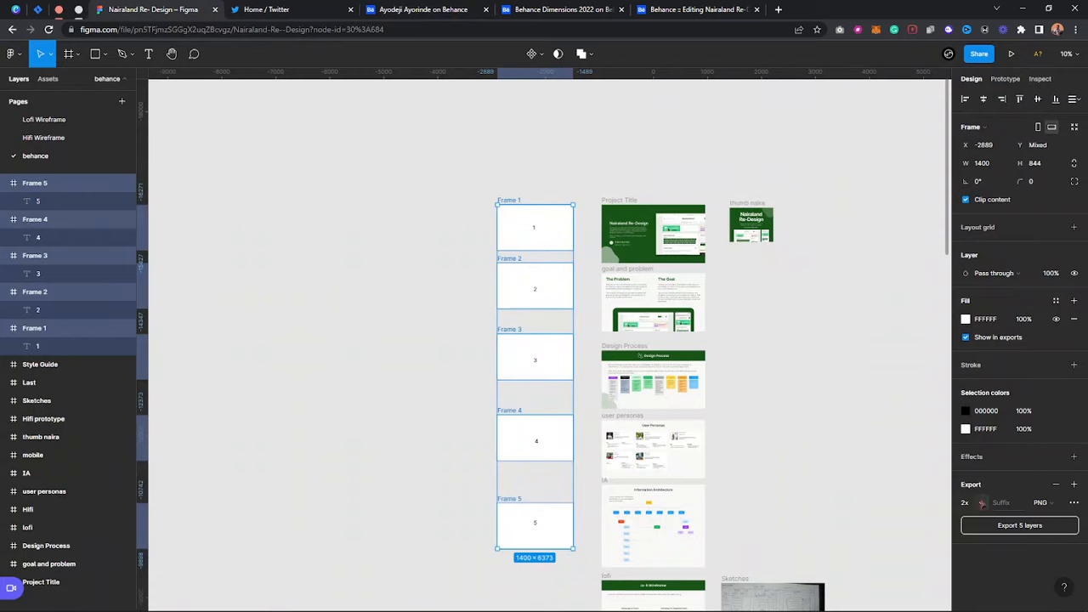
click(983, 503)
click(1035, 527)
click(1027, 526)
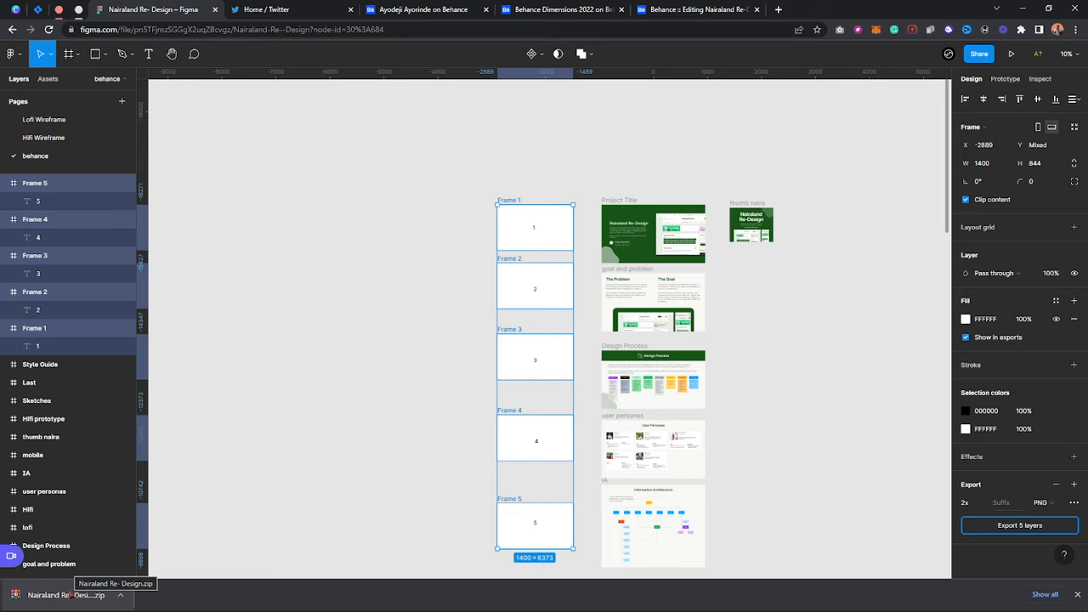
Switch to Behance, start a new project, and unpack the downloaded Nairaland Re- Design zip in the file manager.
click(453, 7)
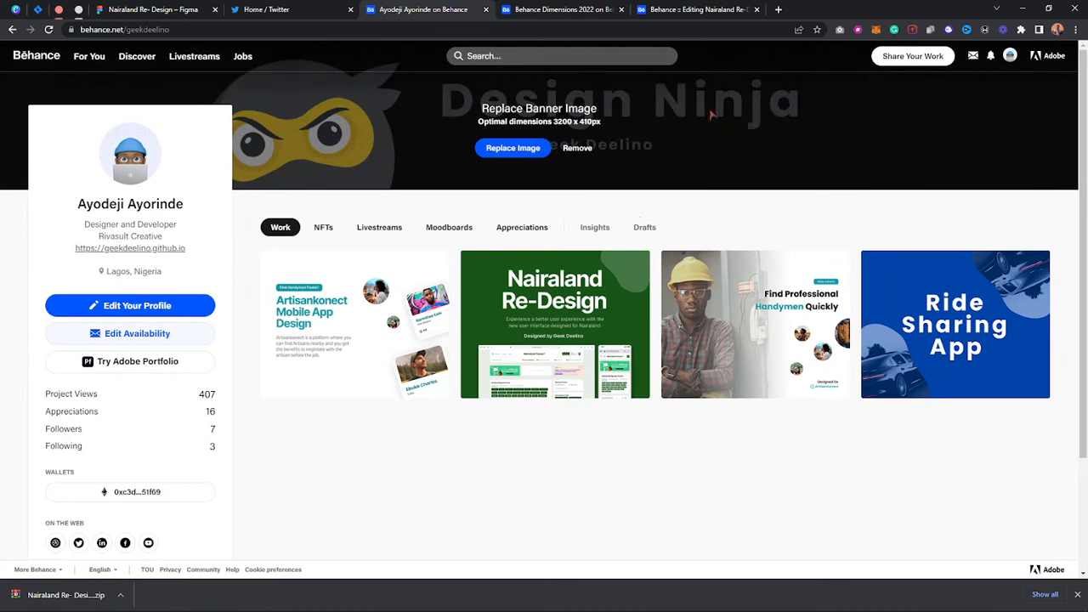
click(912, 56)
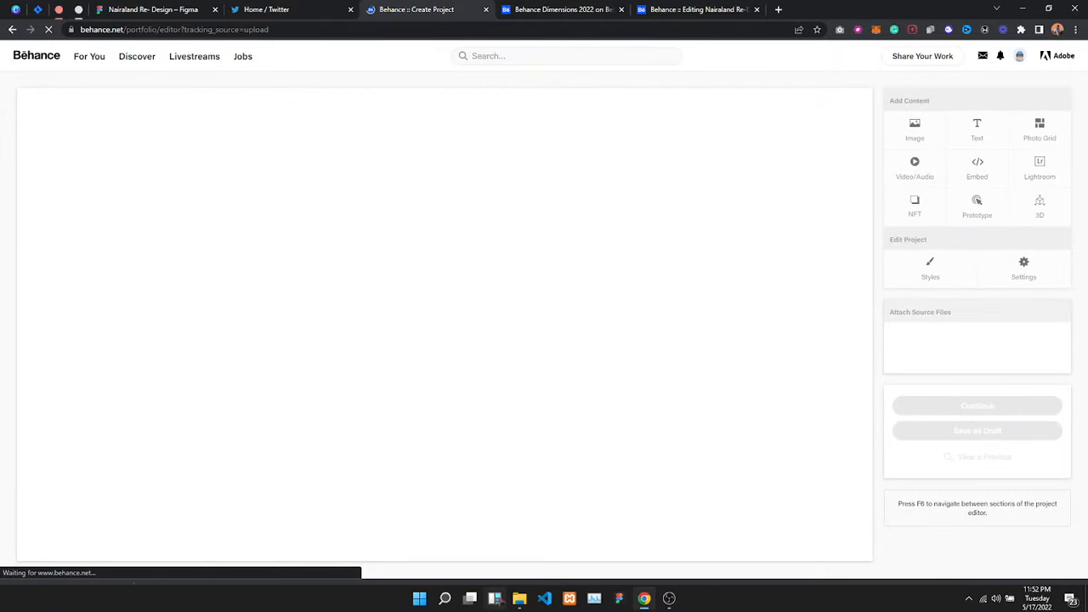
click(520, 599)
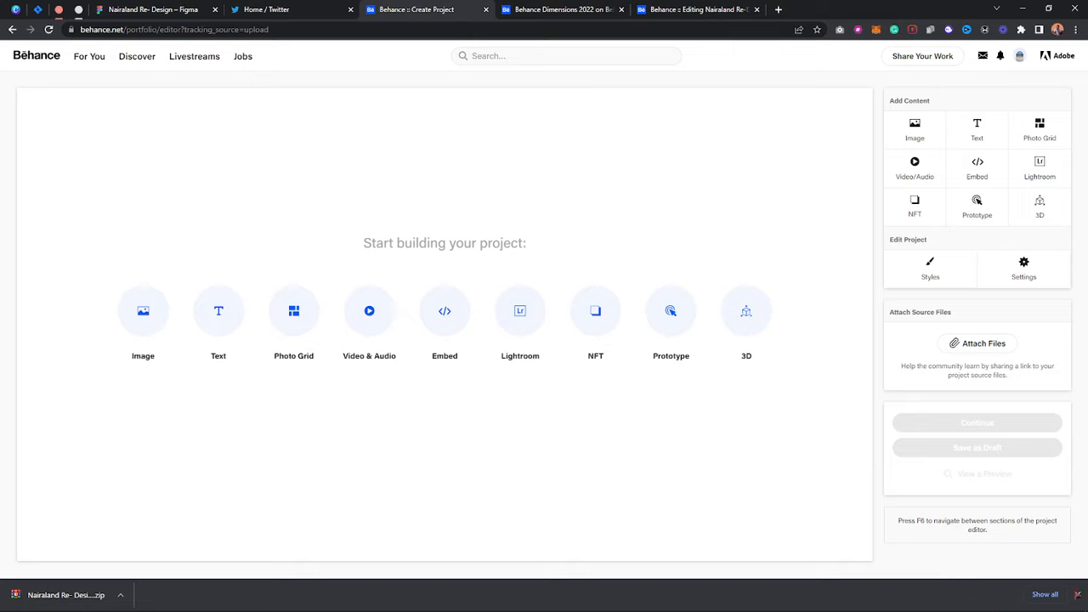
click(1077, 594)
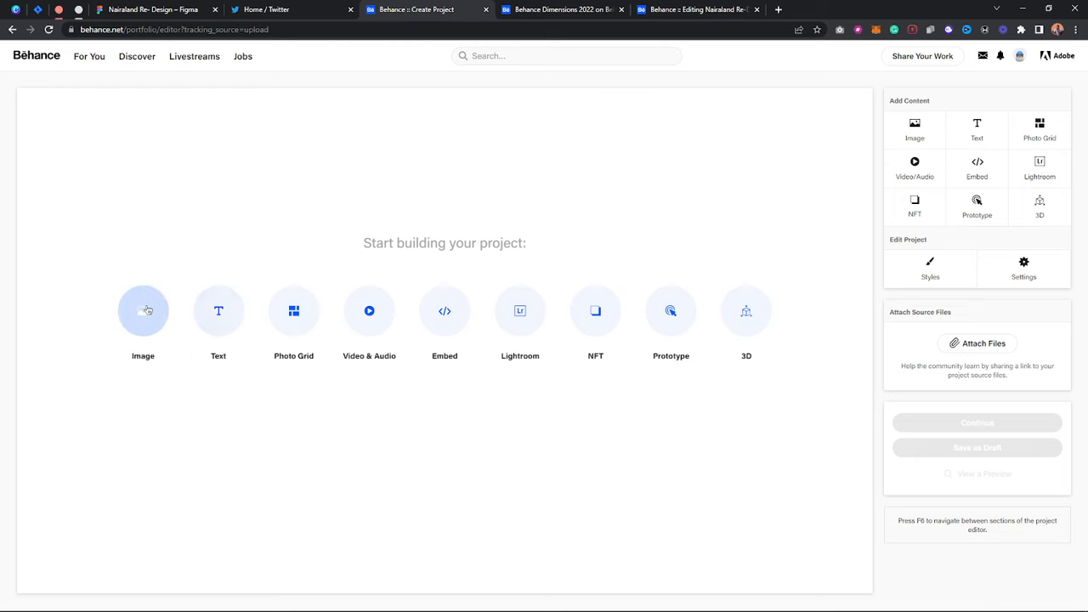
Add the Frame 1 image from the Nairaland Re- Design folder in Downloads to the new project.
click(155, 310)
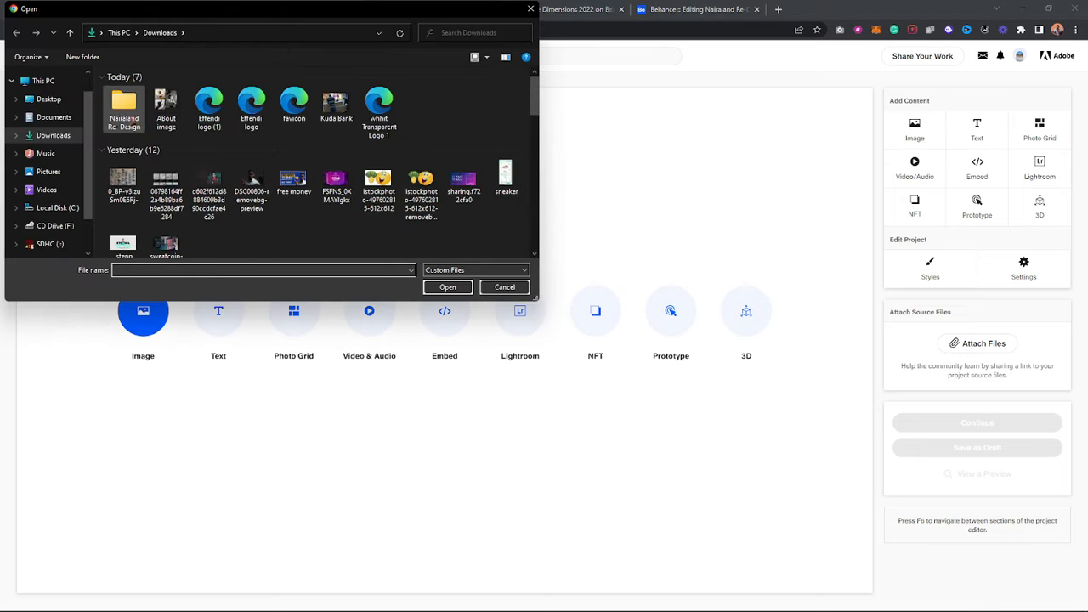
double_click(125, 119)
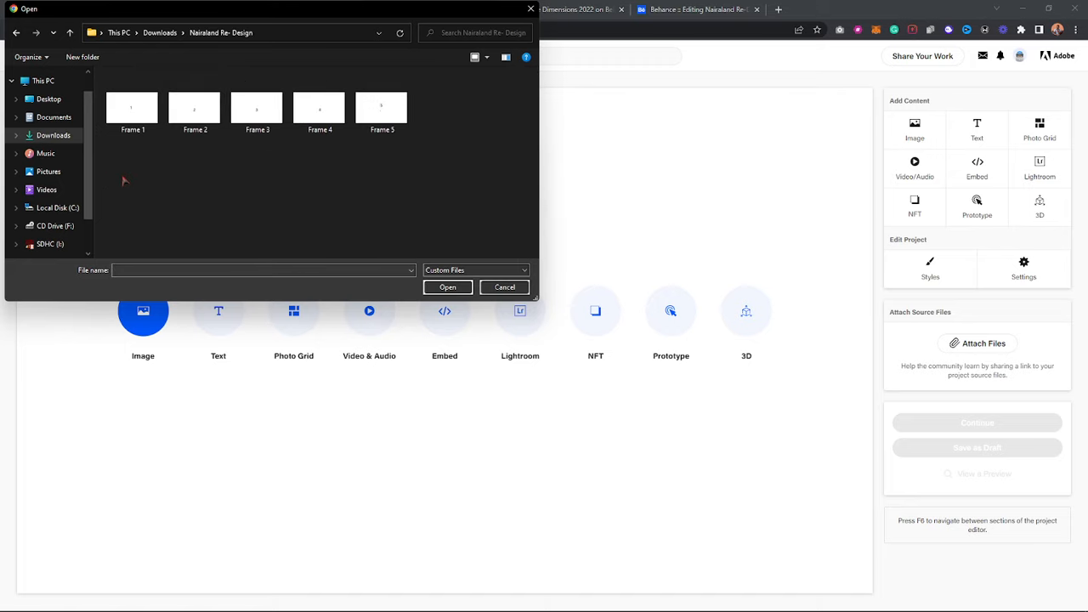
drag(123, 180, 454, 157)
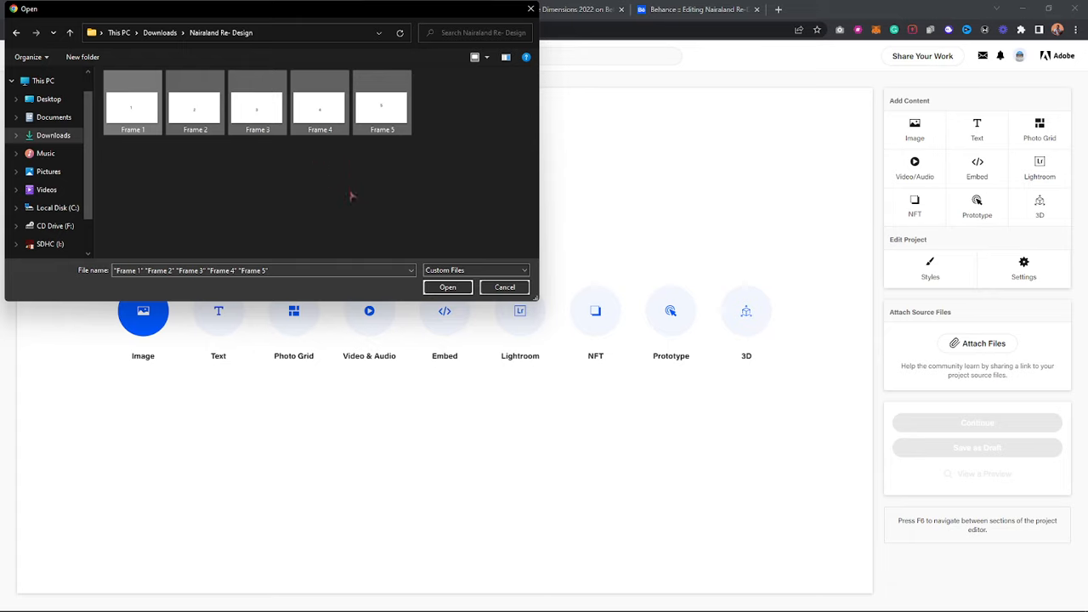
click(142, 114)
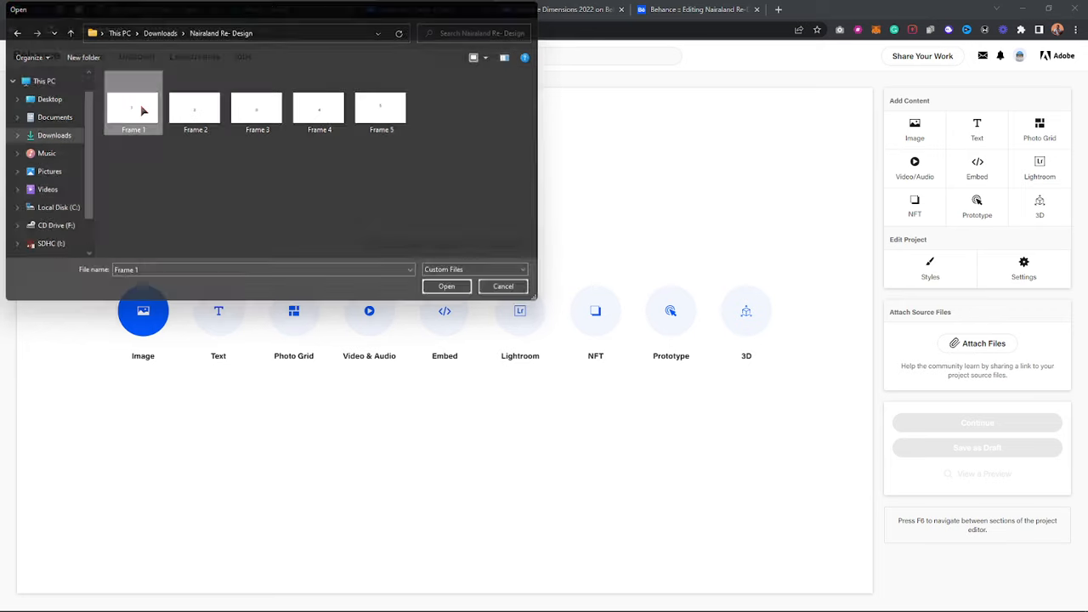
double_click(143, 111)
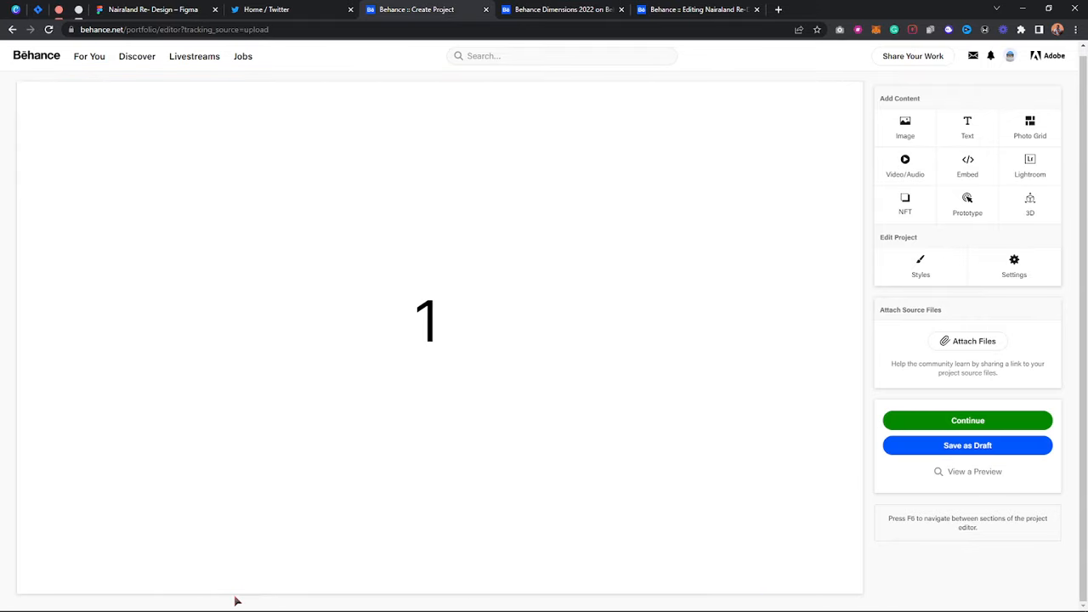
Insert the Frame 2, Frame 3, Frame 4 and Frame 5 images together below the Frame 1 image.
mouse_move(282, 592)
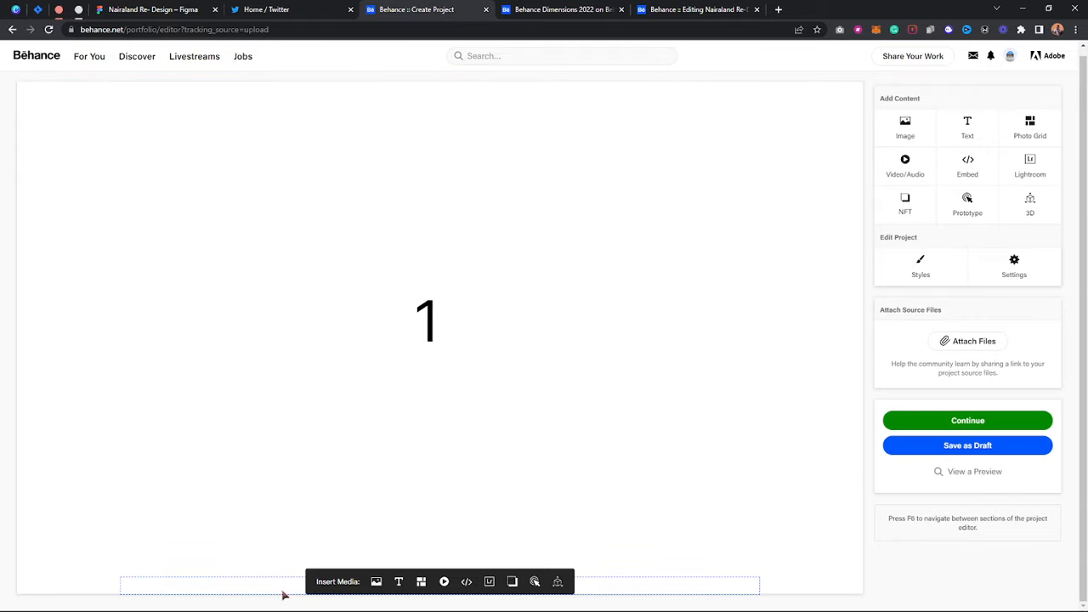
click(376, 585)
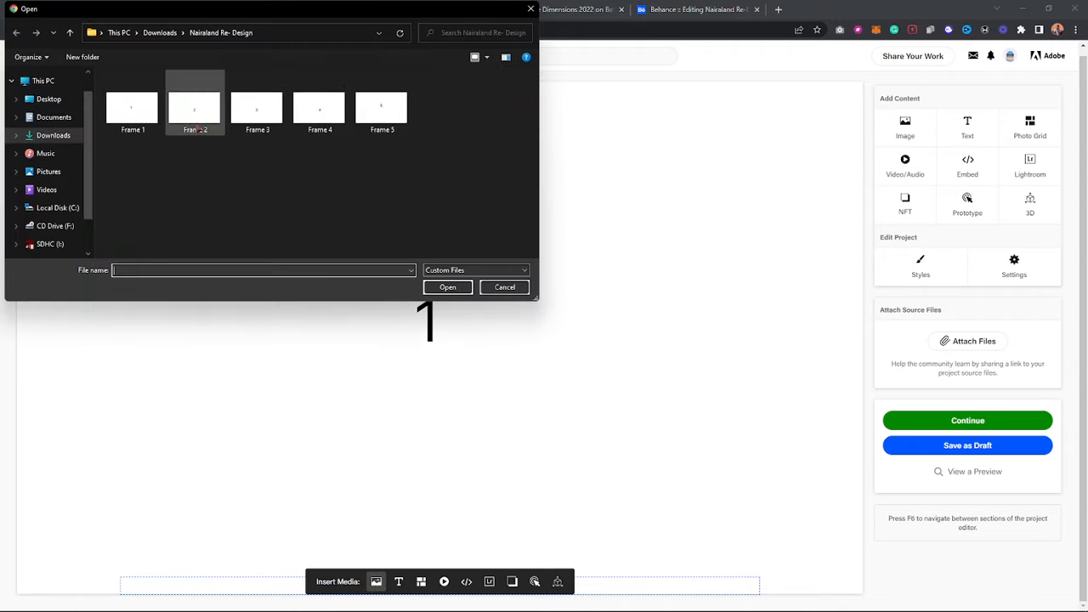
drag(411, 172, 202, 88)
click(445, 289)
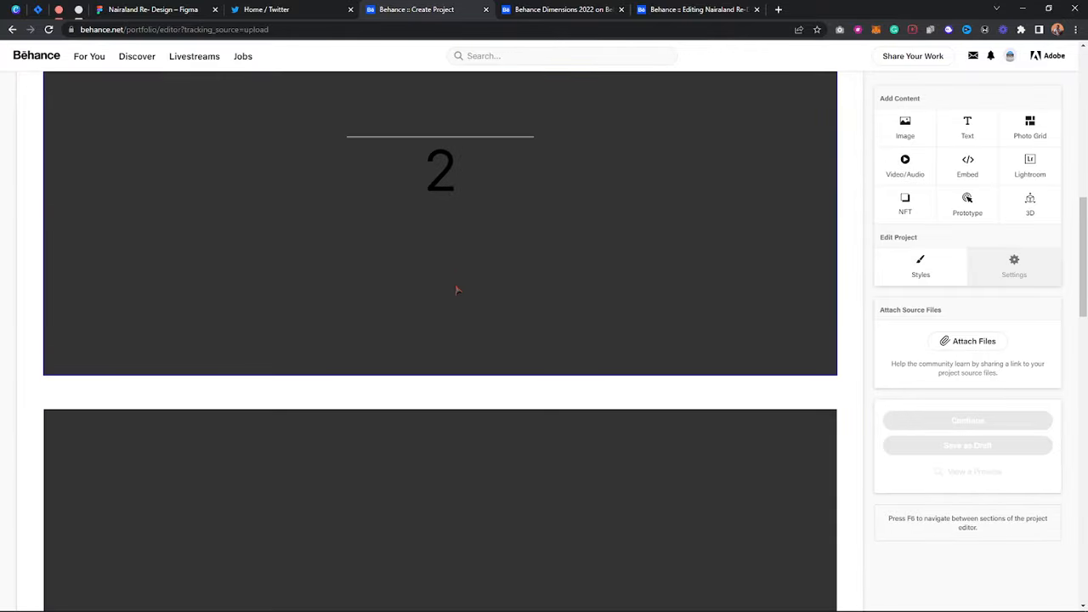
Review the uploaded frame images from 1 to 5 in the project to check their order.
scroll(457, 291, up, 3)
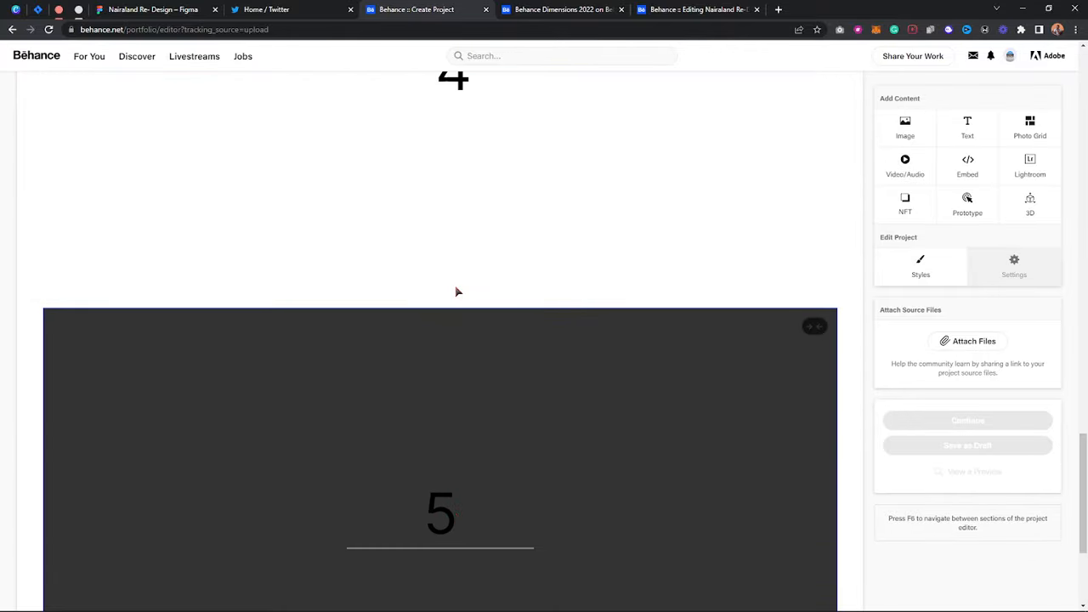
scroll(380, 389, up, 15)
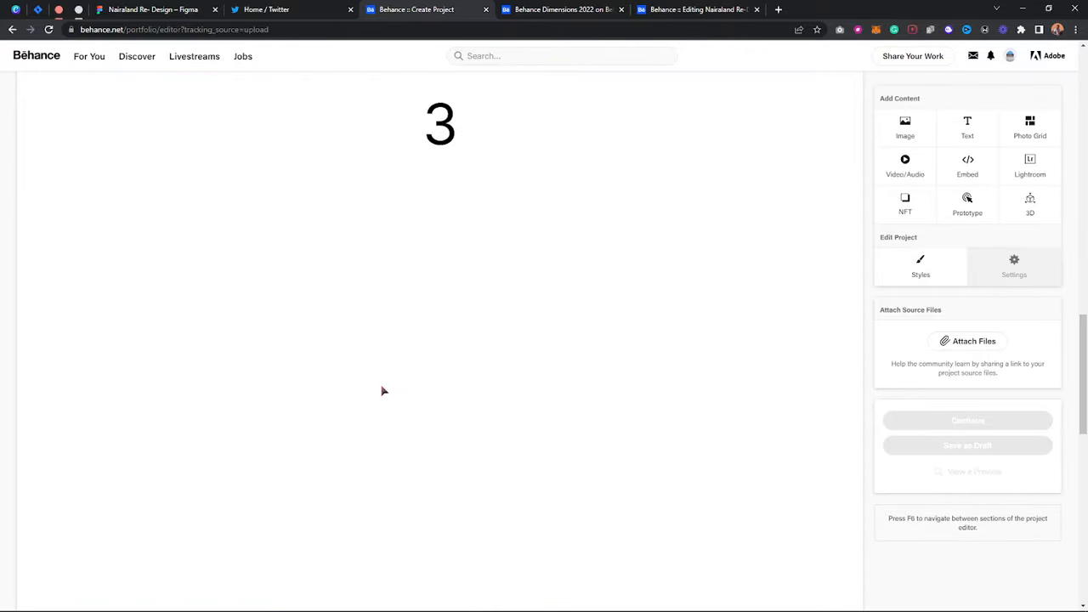
scroll(384, 391, up, 3)
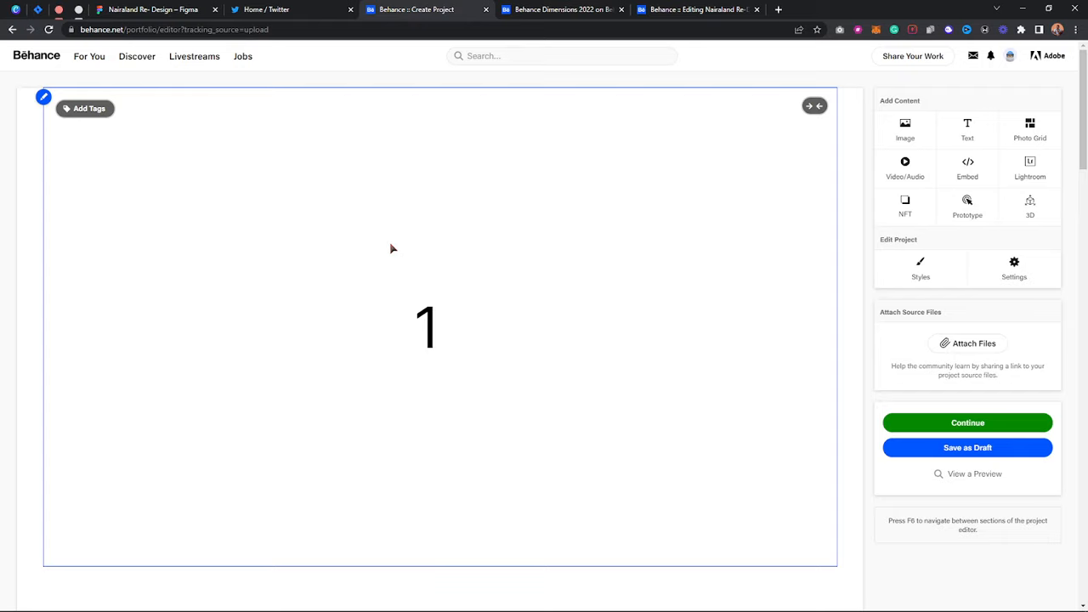
scroll(442, 274, down, 4)
scroll(468, 280, down, 13)
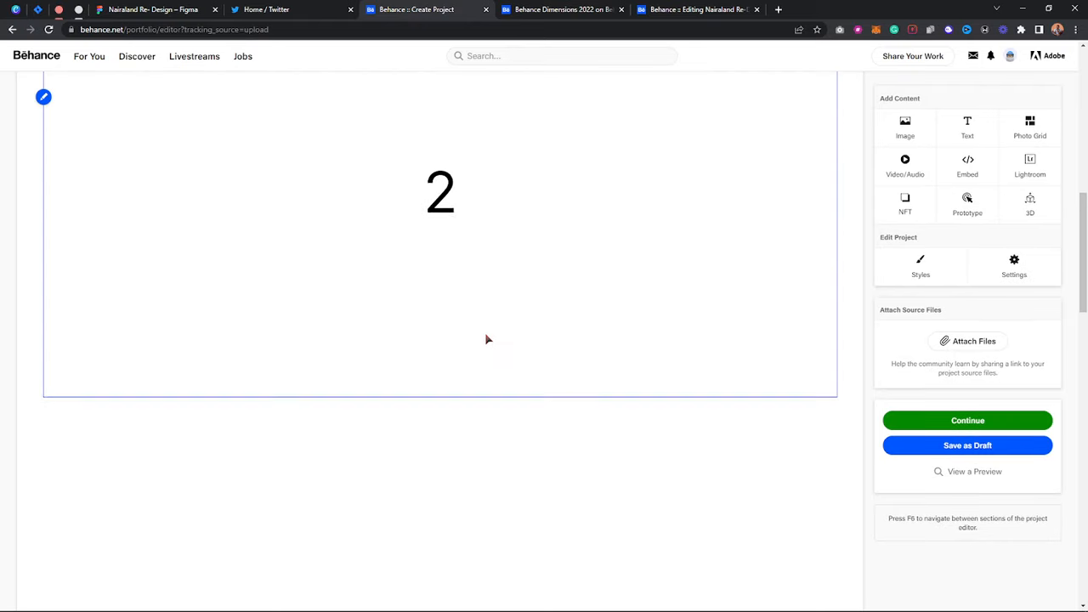
scroll(507, 391, down, 6)
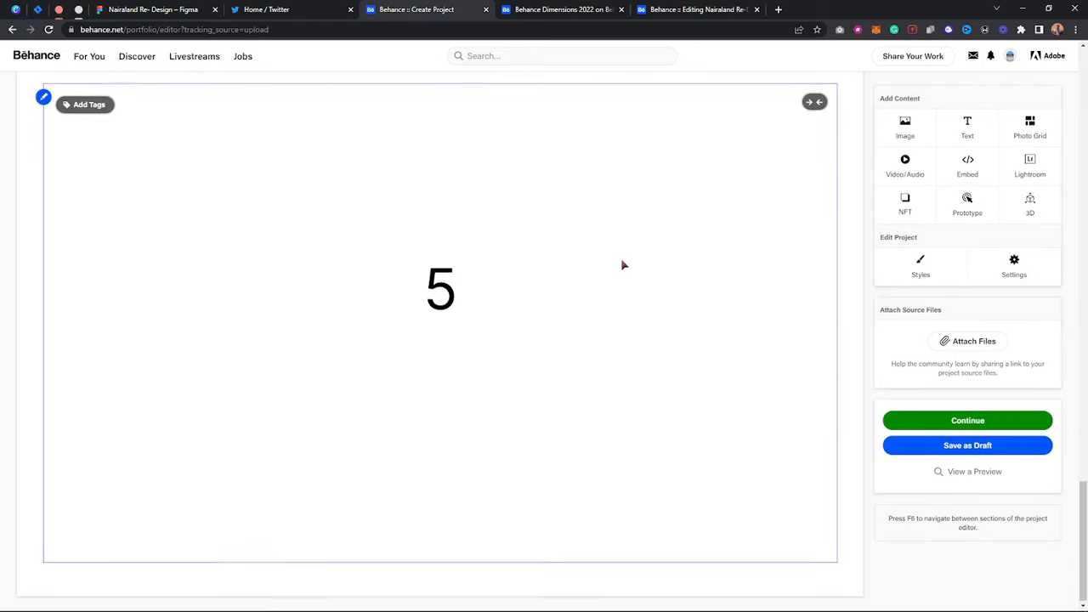
Set the project's background color to the red A32929, save the style, and check how it frames the images.
scroll(624, 264, up, 20)
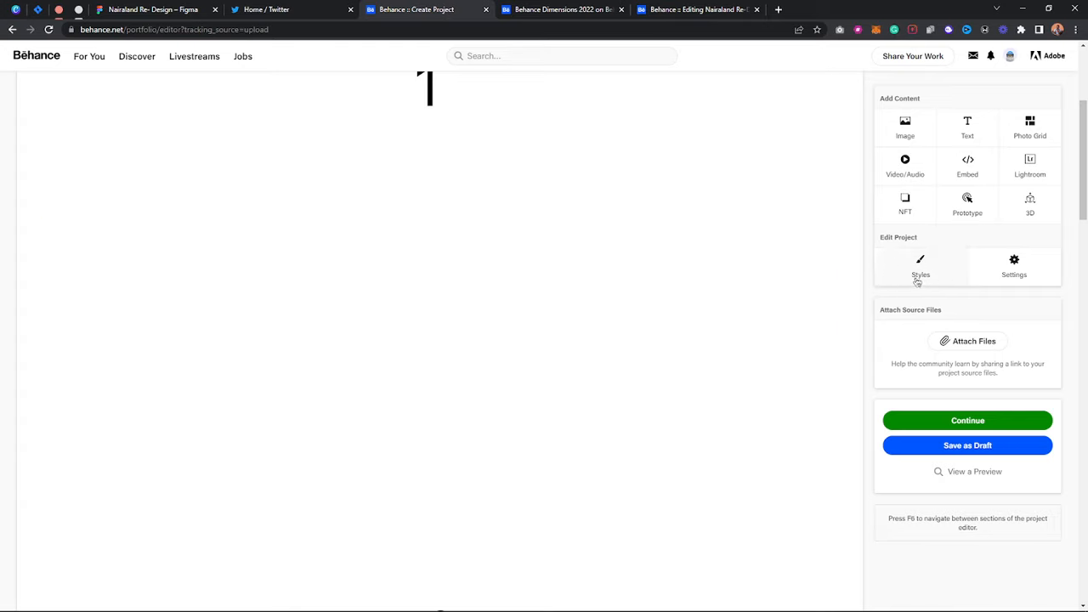
click(947, 279)
click(547, 314)
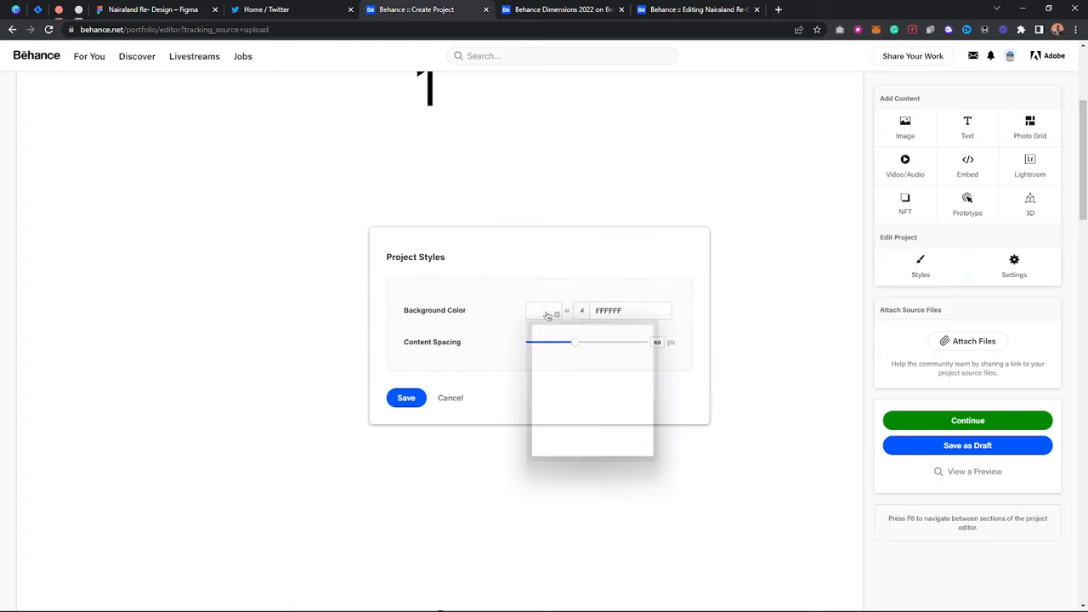
drag(568, 368, 624, 348)
click(503, 394)
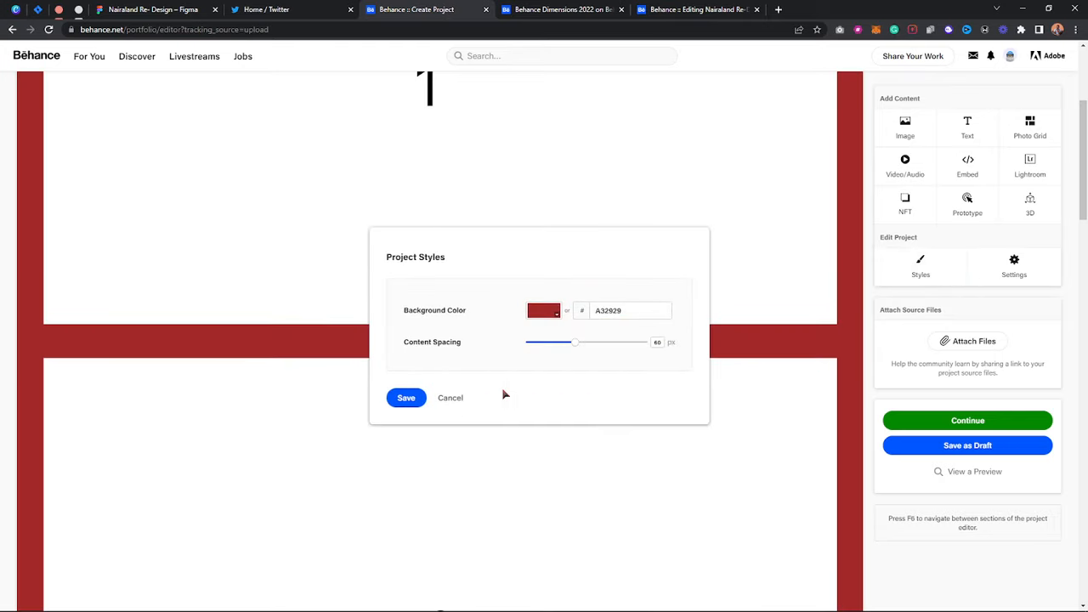
click(406, 398)
scroll(717, 334, up, 3)
scroll(719, 335, down, 4)
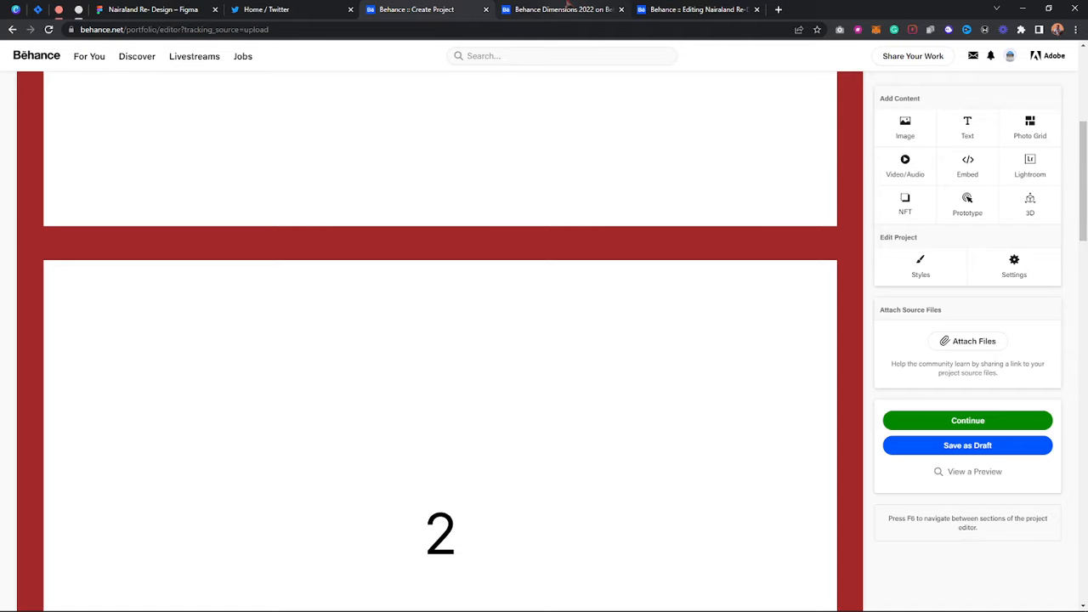
Look at the Behance Dimensions page and the existing Nairaland project for comparison, and return to the new project.
click(568, 9)
click(669, 8)
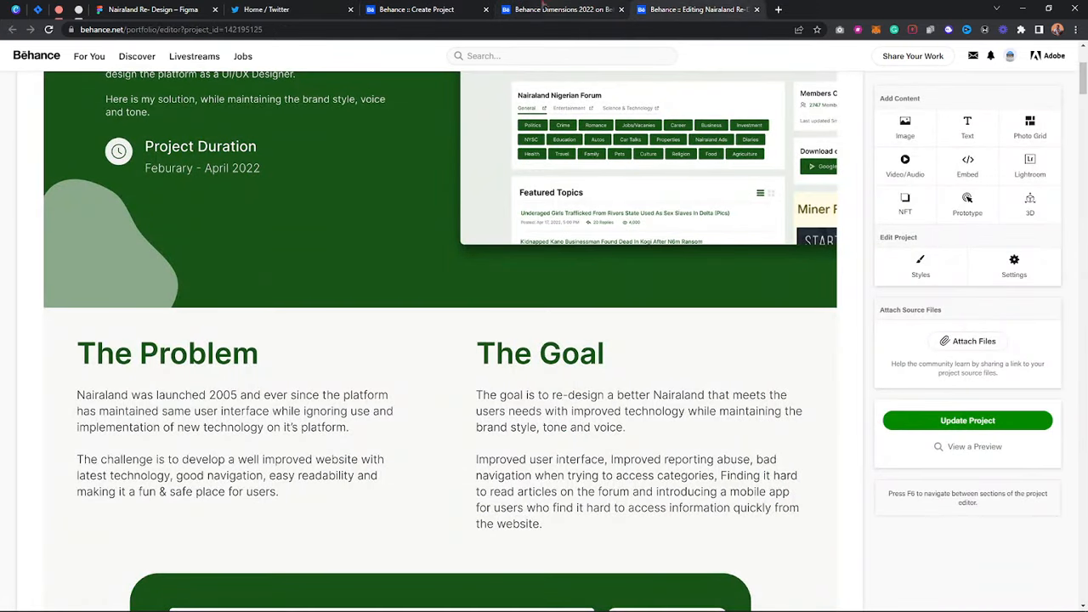
click(406, 7)
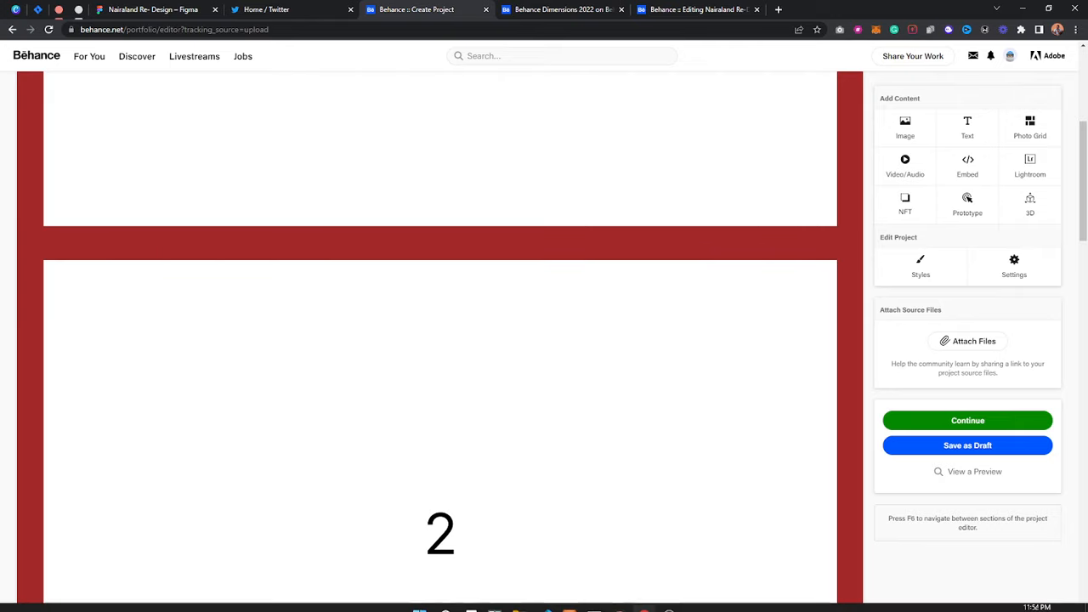
Switch to Figma, move Frame 1 out to the left of the frame column, and draw a tall frame about 1386 × 8018 beside it.
click(176, 7)
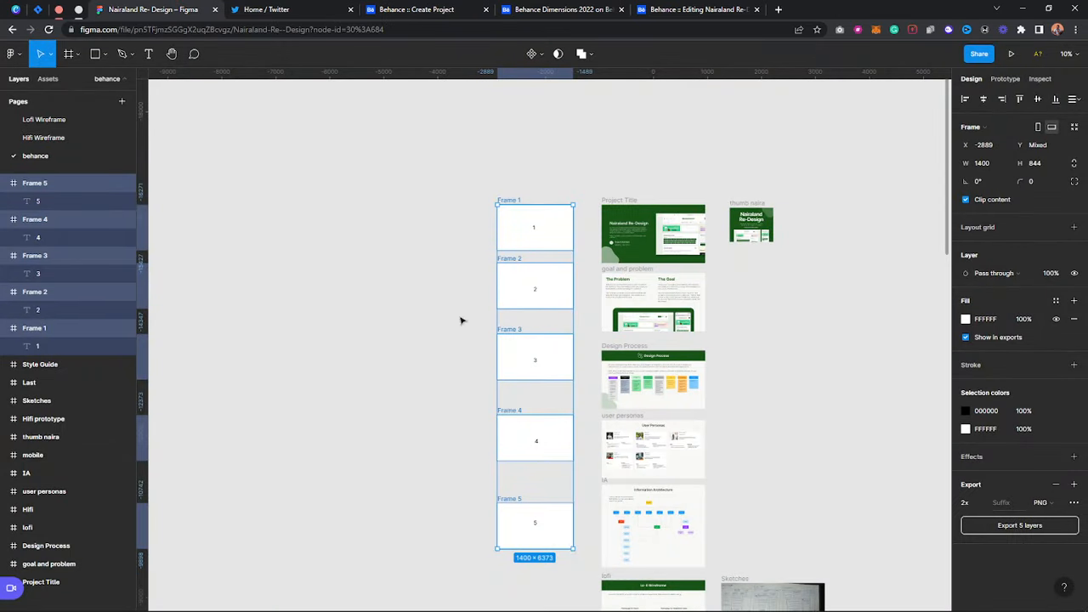
click(367, 301)
click(537, 227)
click(551, 225)
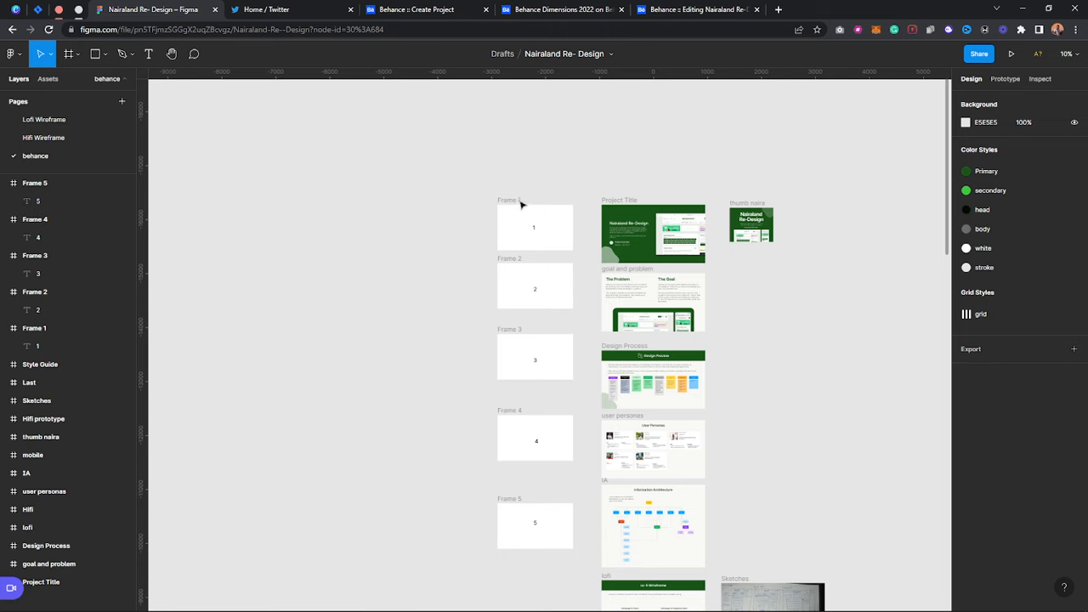
drag(515, 202, 479, 235)
click(416, 191)
click(473, 252)
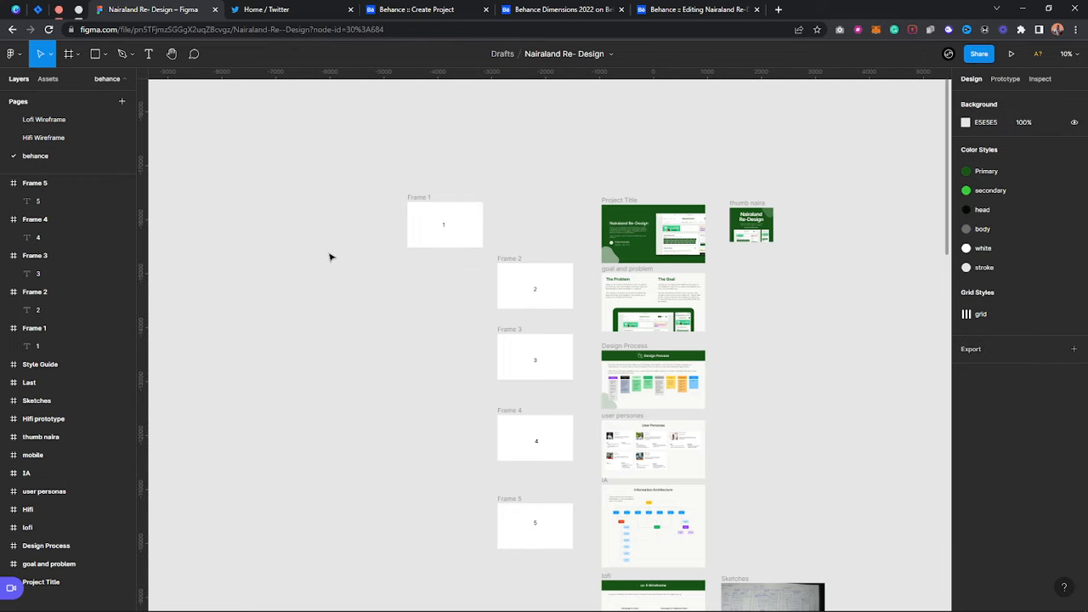
key(f)
drag(272, 203, 348, 539)
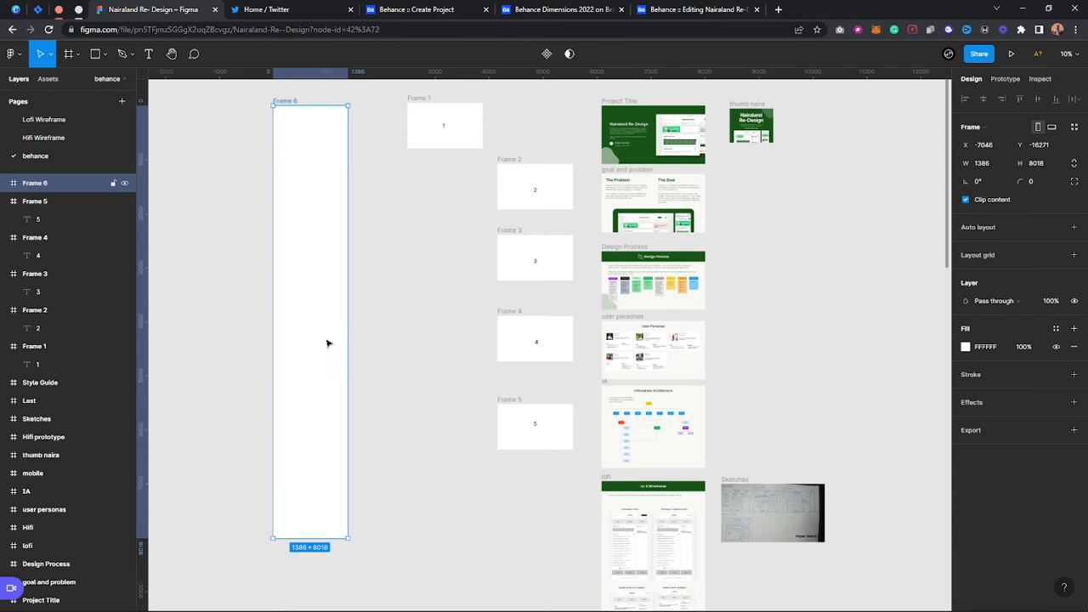
Switch back to the new Behance project, set its content spacing to 0 px, and save the style.
click(694, 8)
click(481, 6)
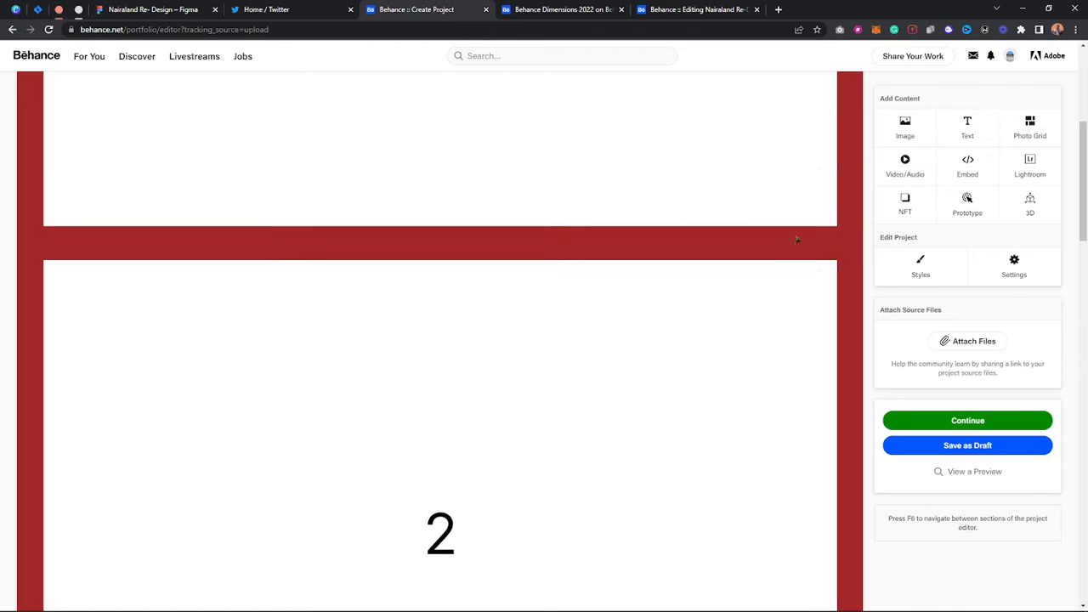
click(934, 271)
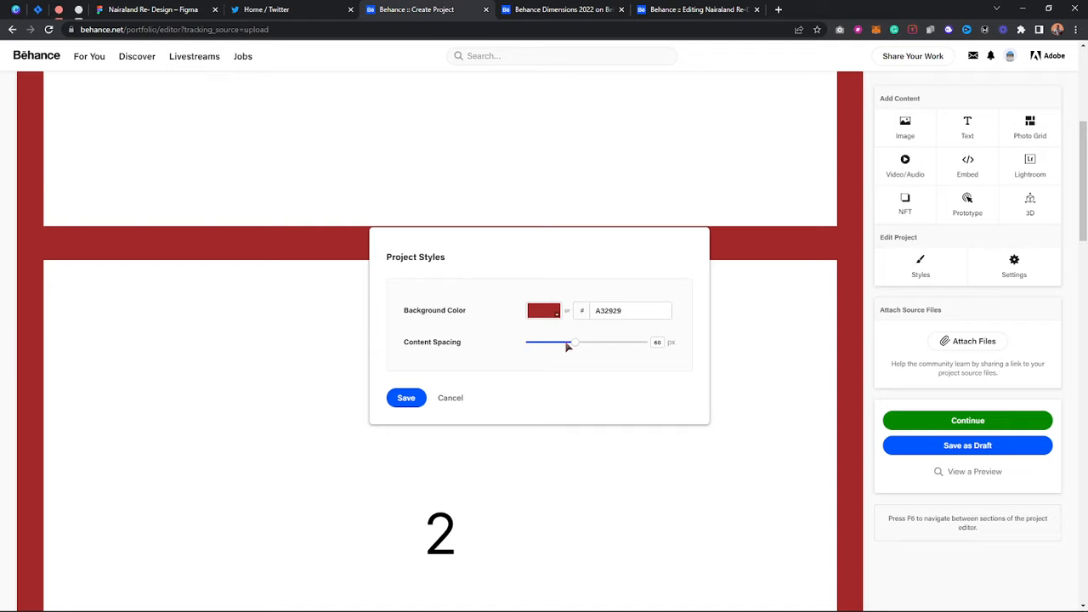
drag(573, 342, 507, 344)
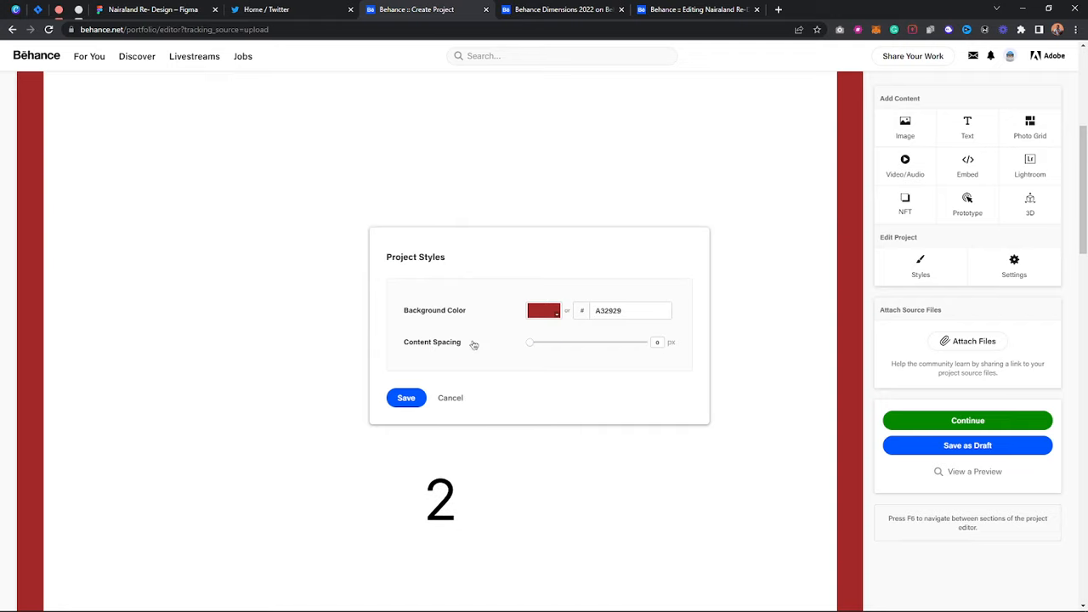
click(657, 343)
click(1075, 30)
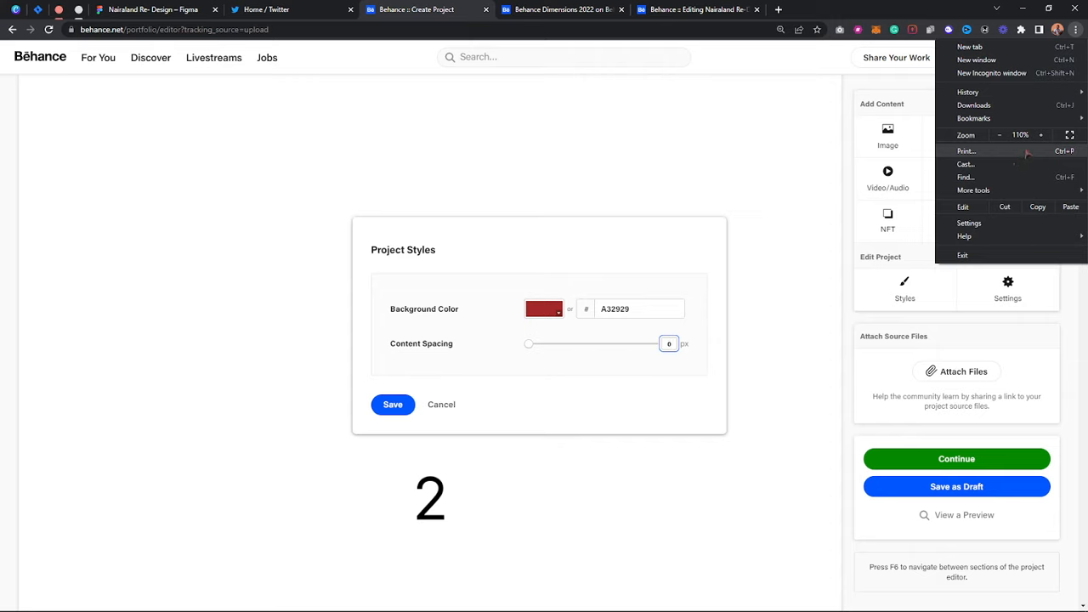
click(487, 344)
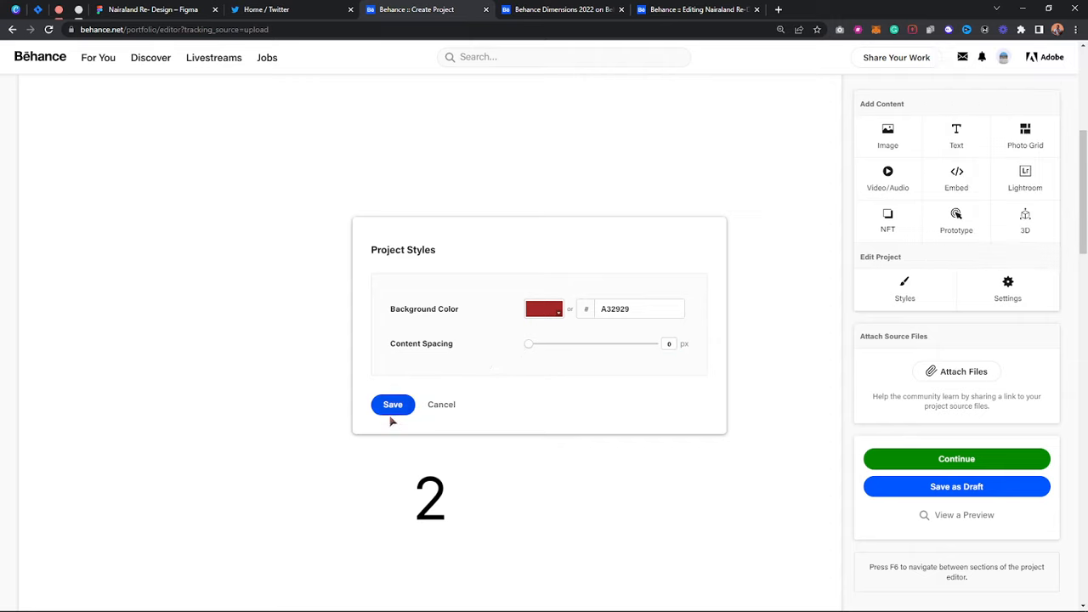
click(391, 405)
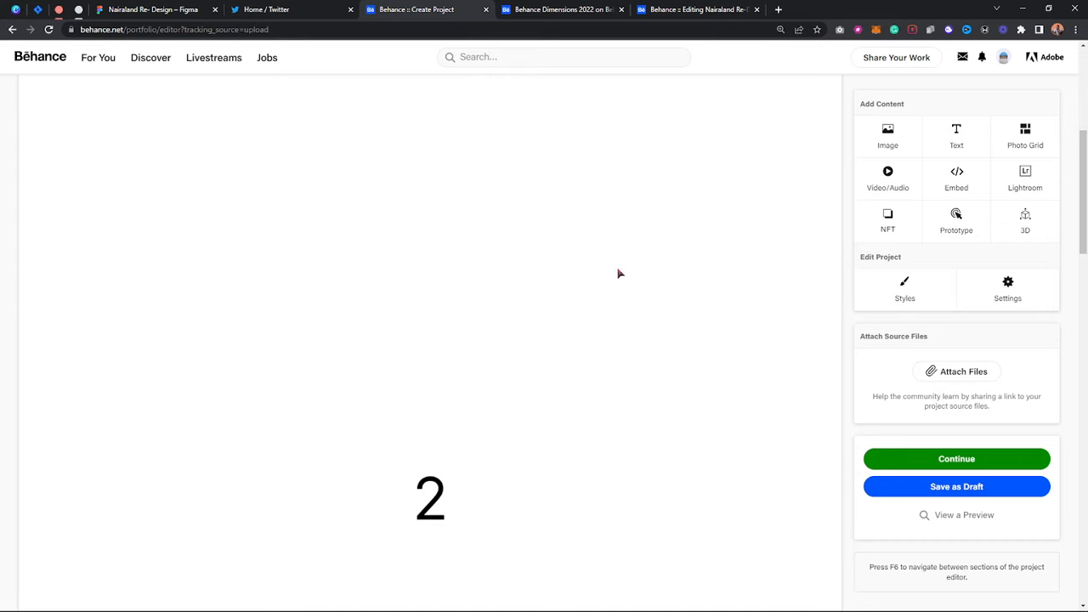
Reduce the browser page zoom by one level and check the boundary between images 1 and 2.
scroll(614, 226, up, 5)
click(1075, 29)
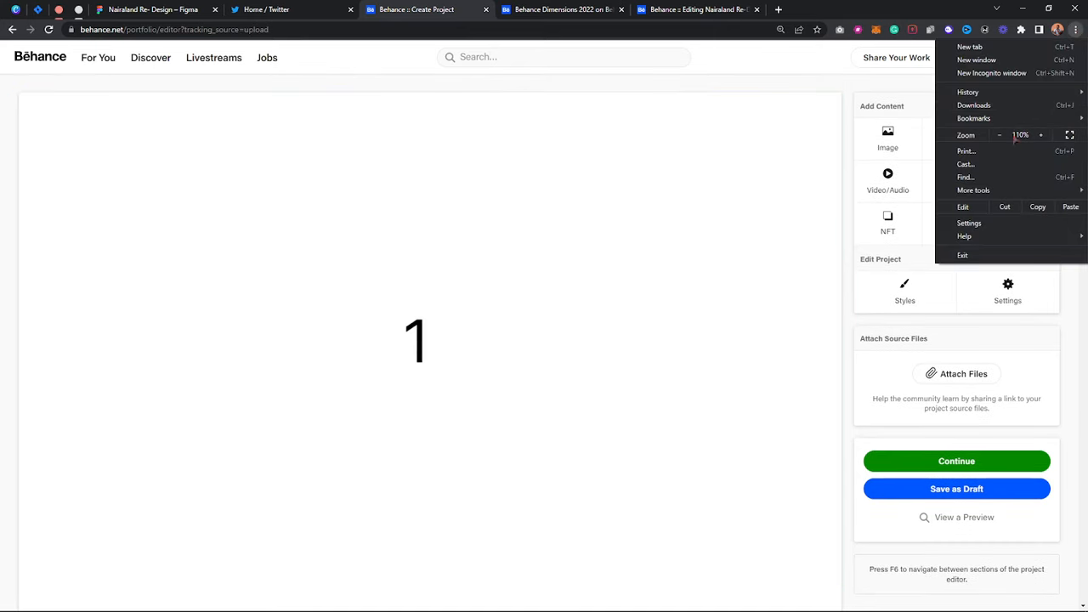
click(1000, 135)
click(837, 264)
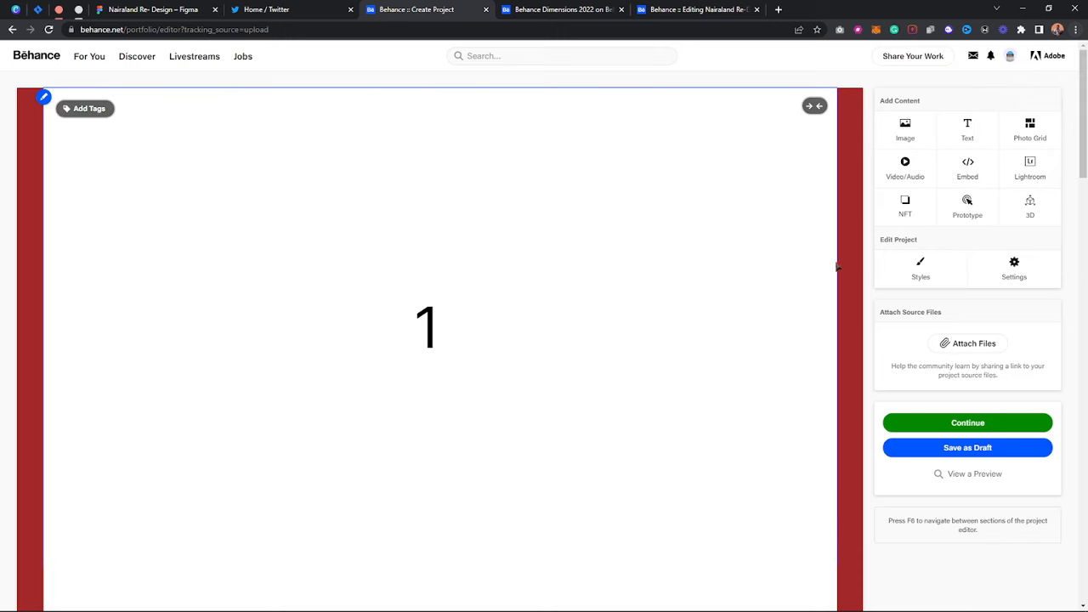
scroll(610, 240, down, 7)
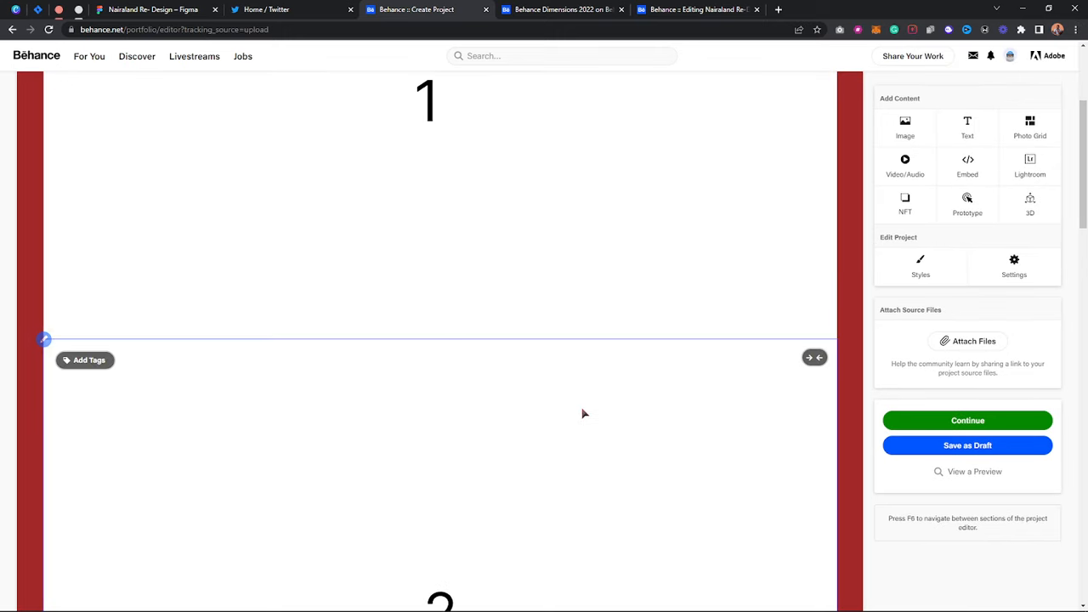
Recheck the content spacing in the project styles, save it at 0 px, and review how images 1 and 2 join.
click(955, 279)
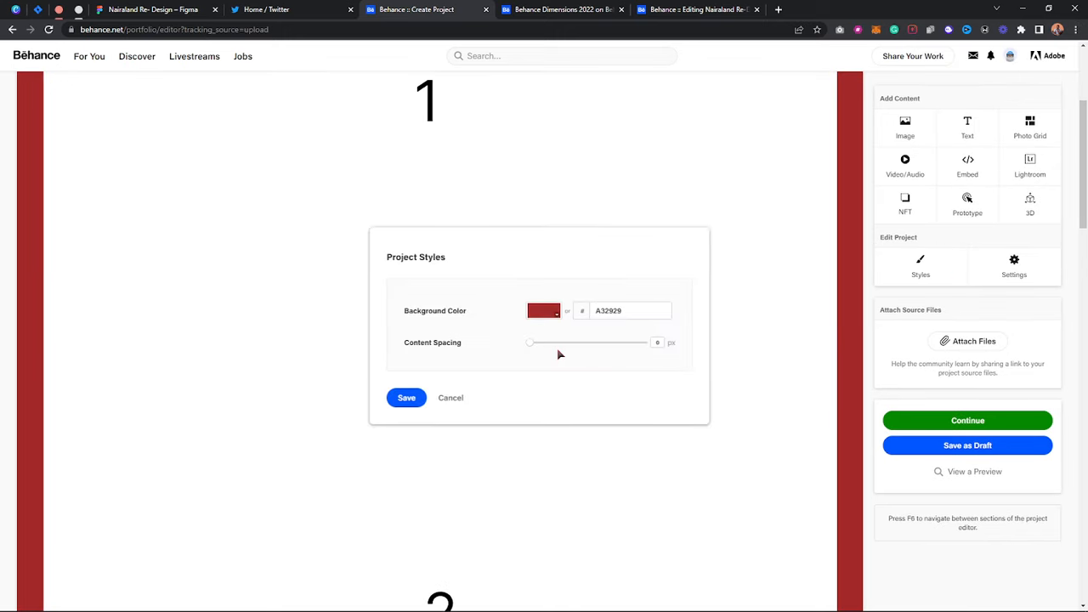
drag(534, 344, 462, 344)
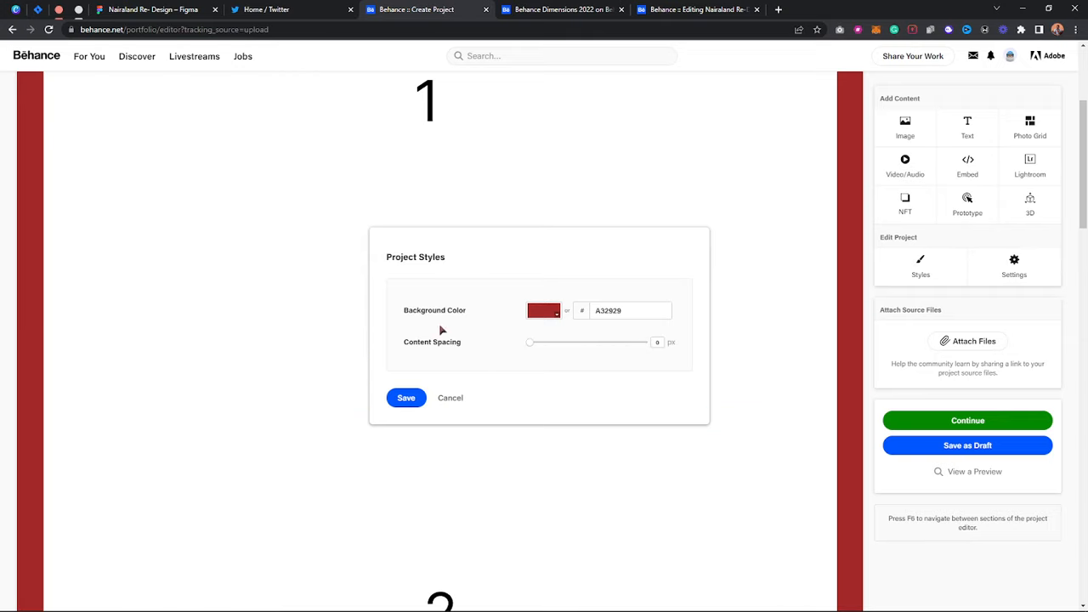
click(406, 398)
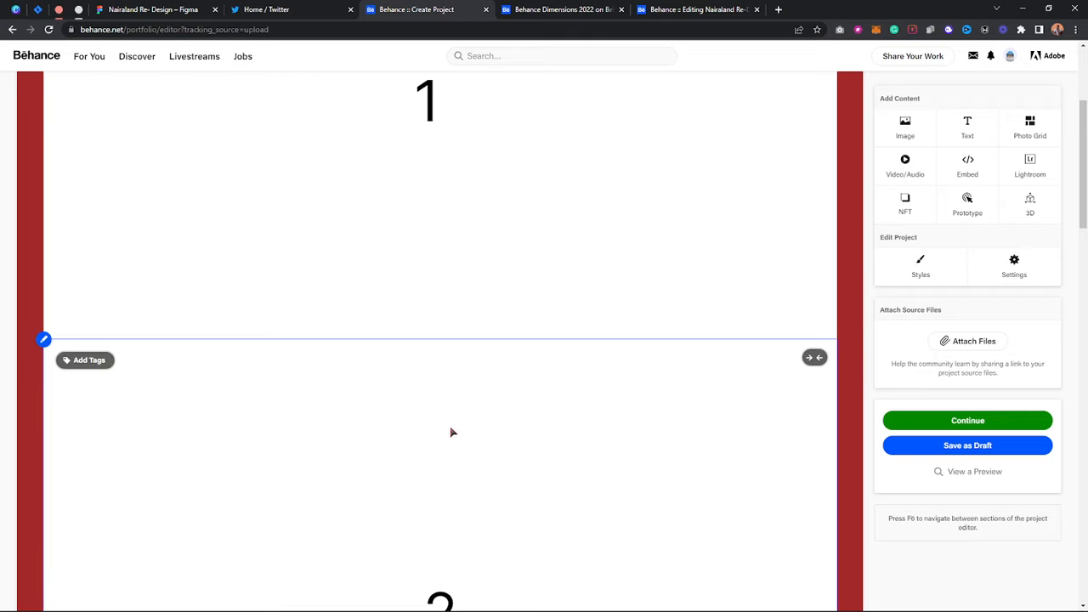
scroll(621, 374, down, 5)
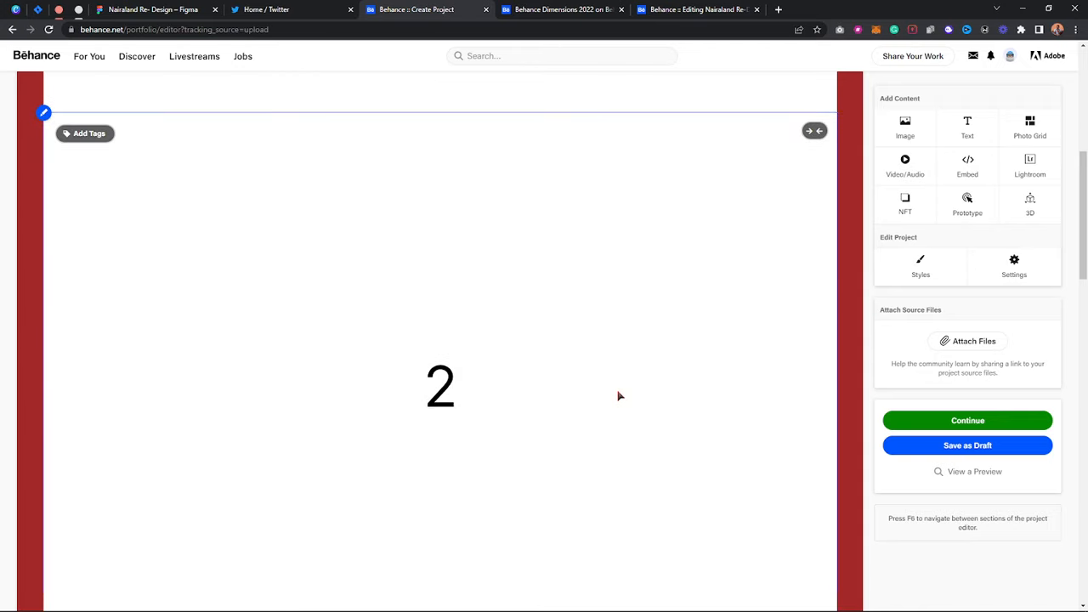
scroll(614, 393, up, 1)
scroll(578, 340, up, 4)
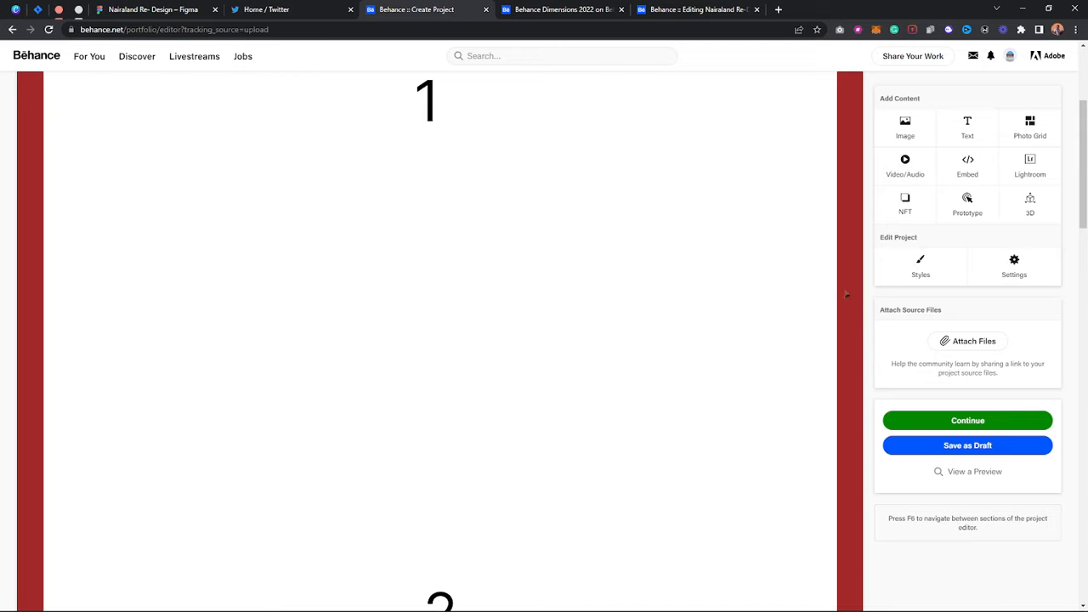
scroll(842, 293, up, 2)
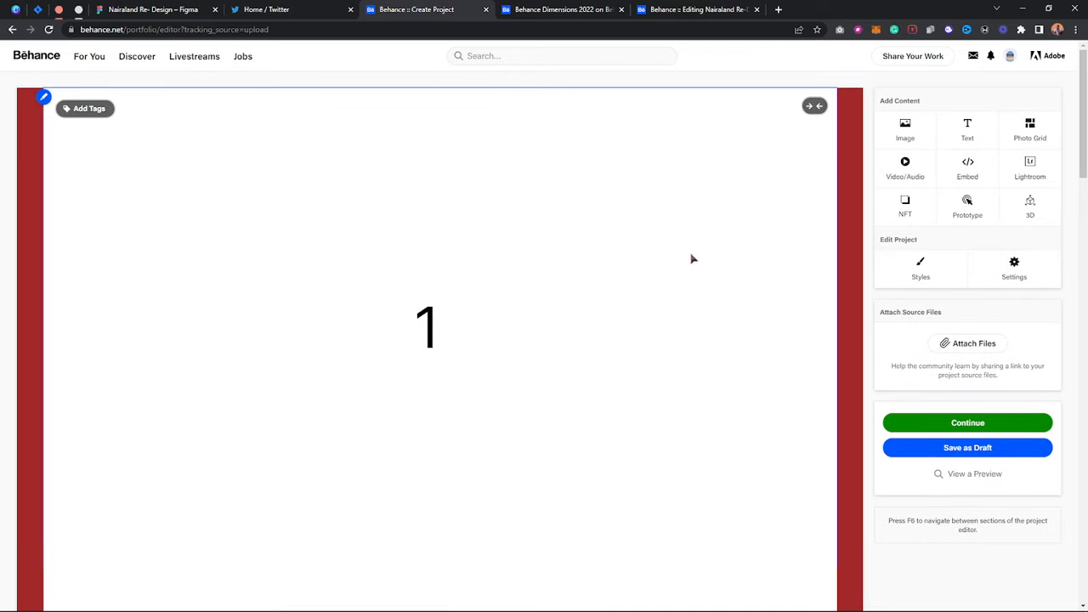
Open the project settings and compare the cover with the thumb naira frame in Figma and the thumbnail size on the Behance Dimensions page.
click(1010, 270)
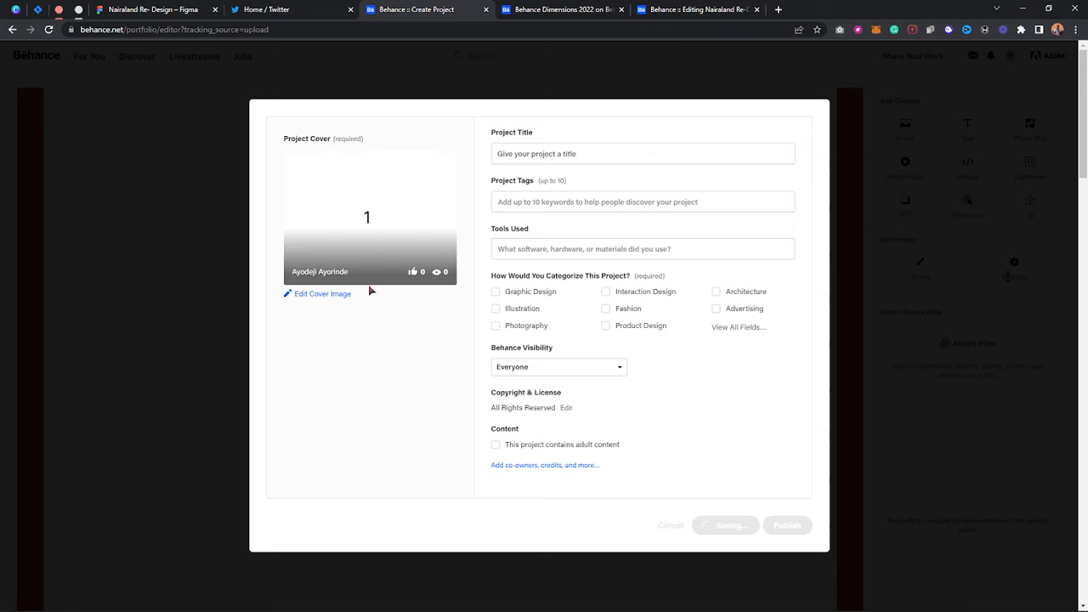
click(153, 9)
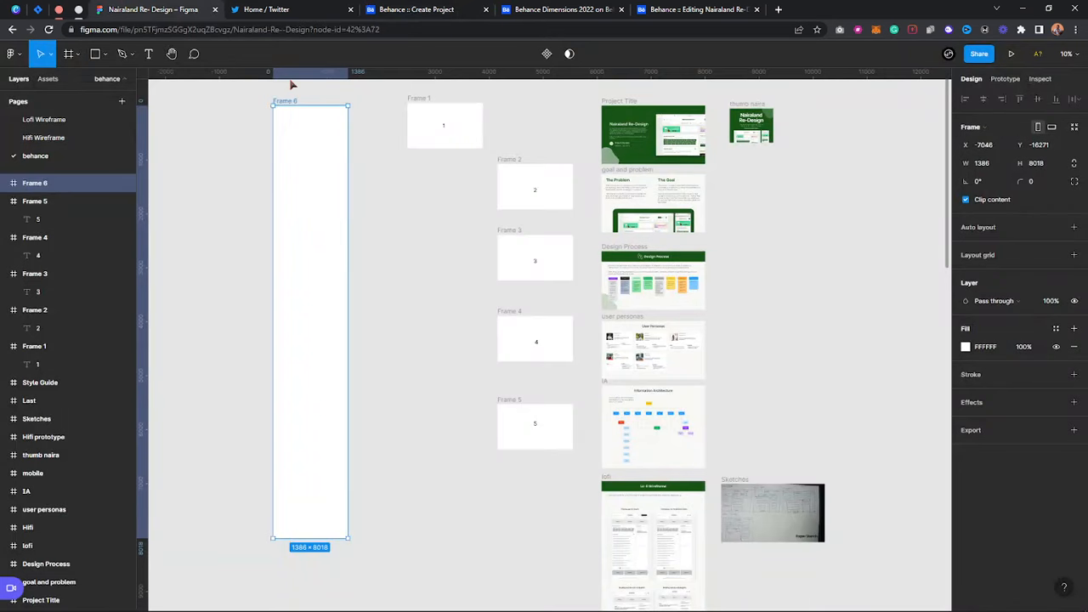
click(749, 104)
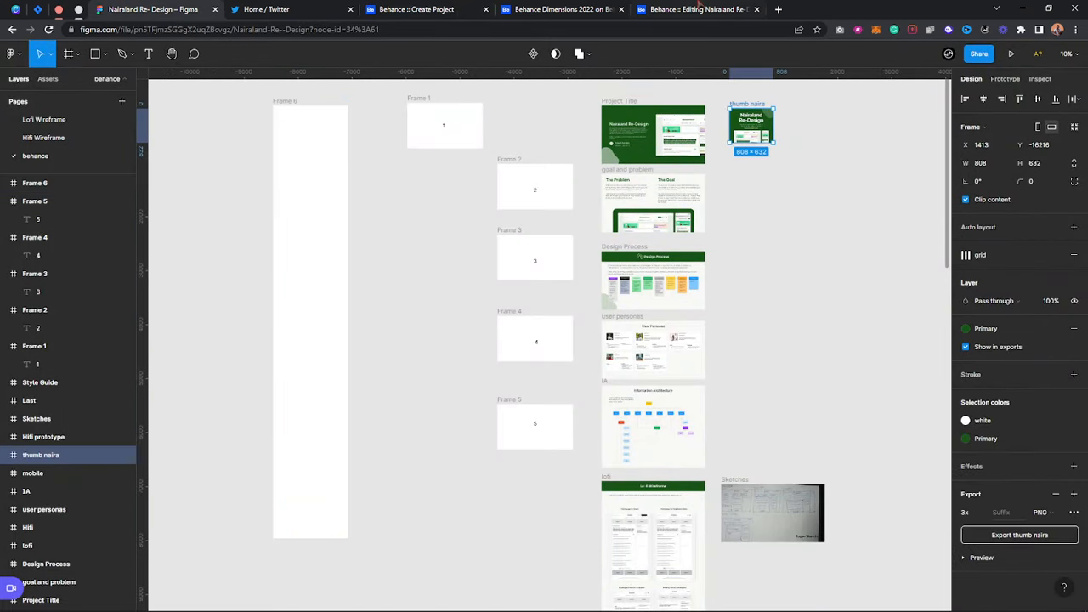
click(698, 8)
click(585, 7)
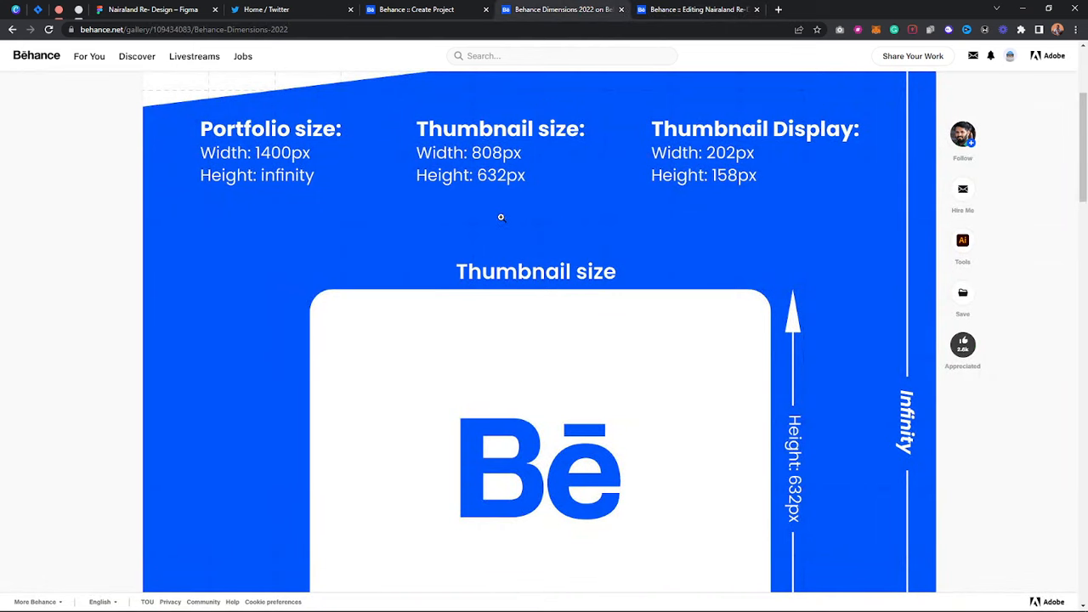
Return to the new project's settings and crop its cover image from the Frame 1 image.
click(412, 9)
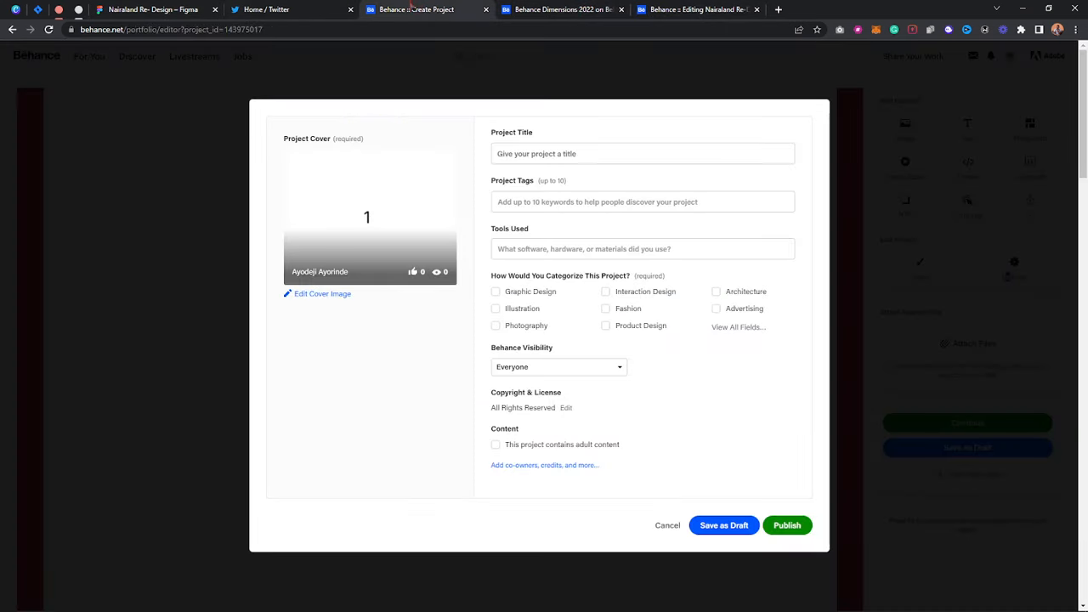
click(337, 294)
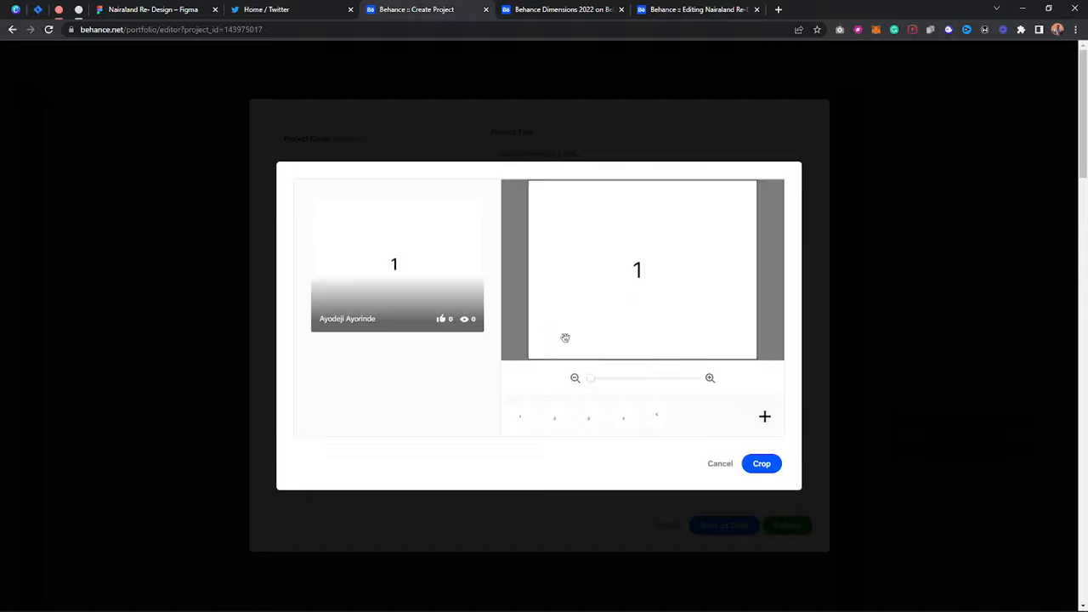
click(759, 465)
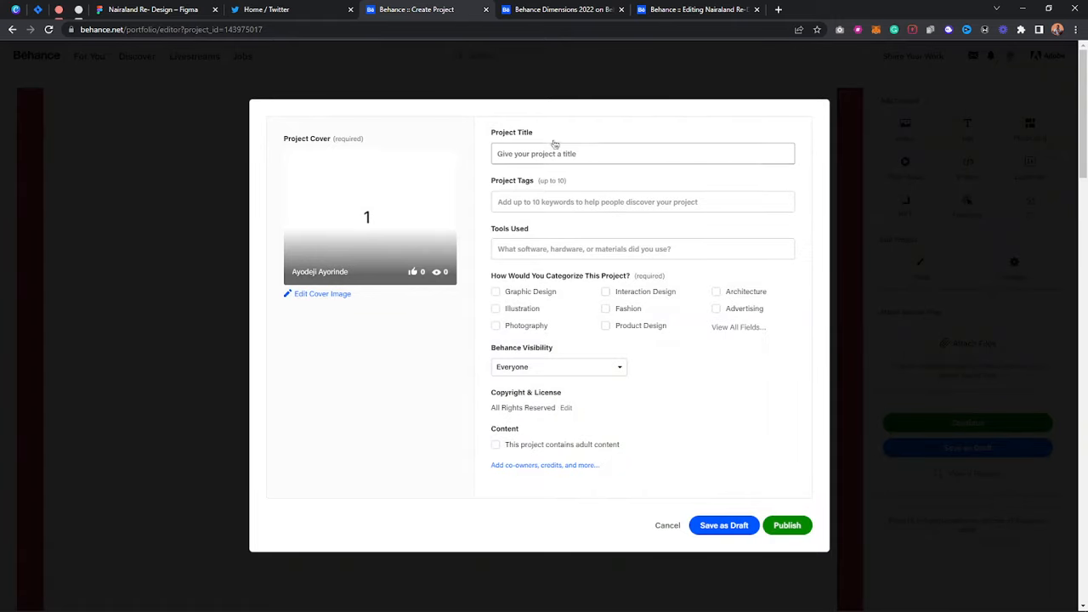
Look over the project title and tools fields, save the project as a draft, and preview it.
click(522, 151)
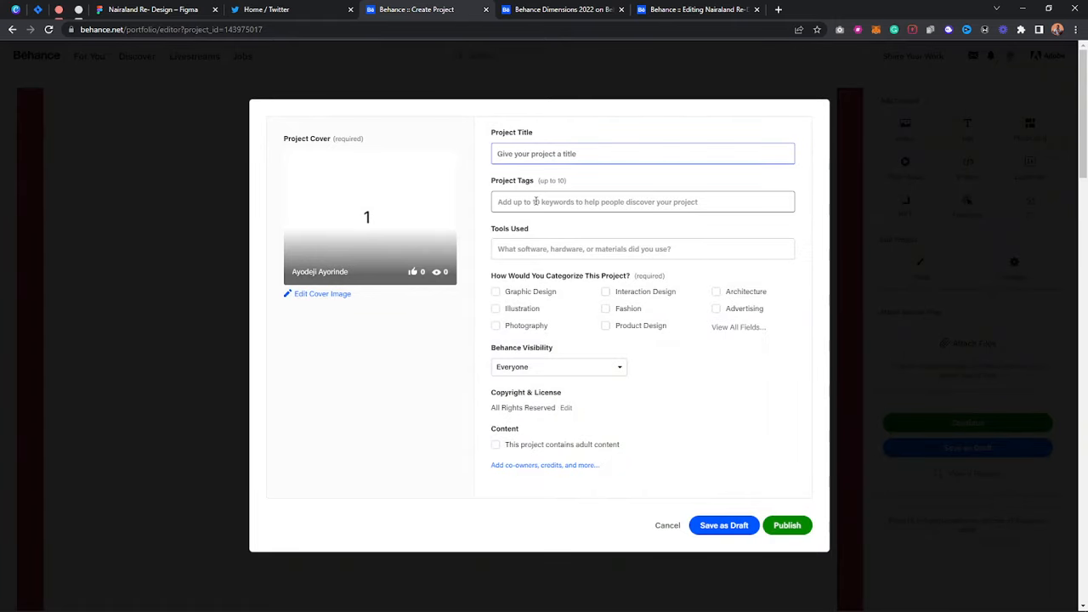
click(516, 252)
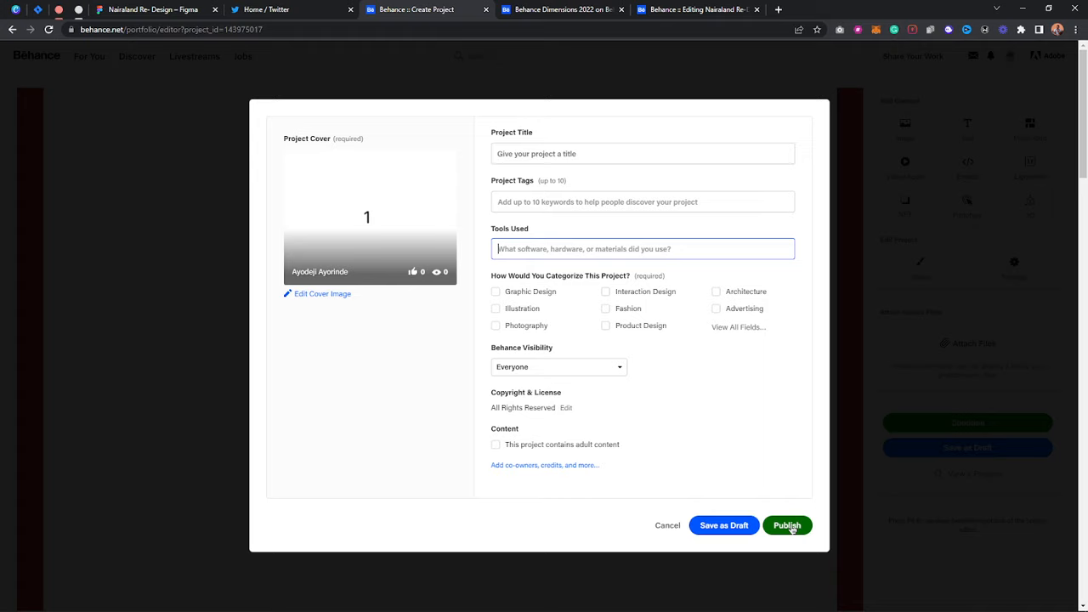
click(722, 526)
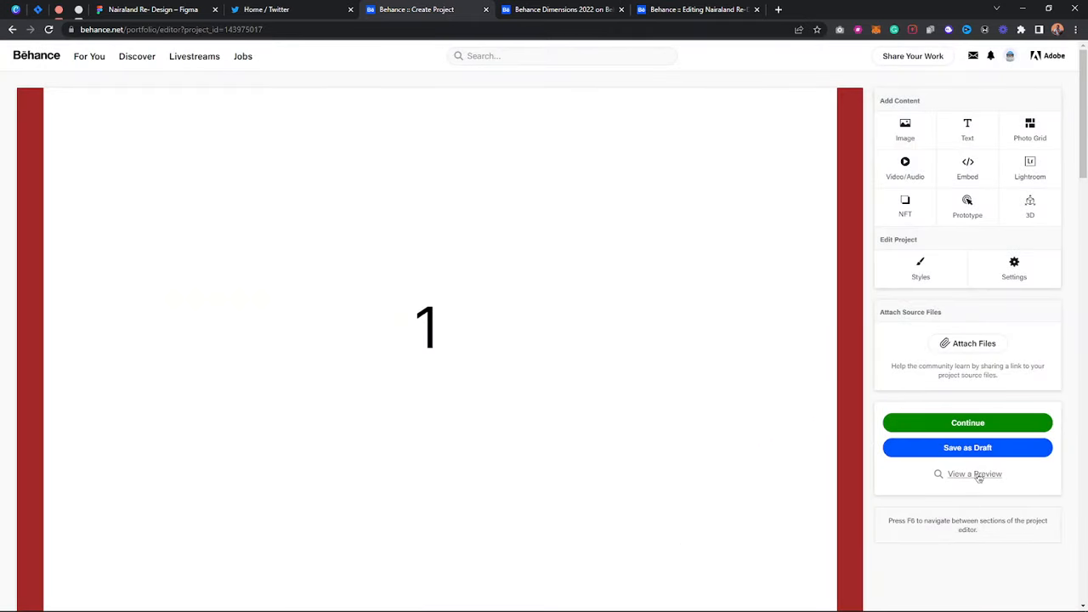
click(975, 475)
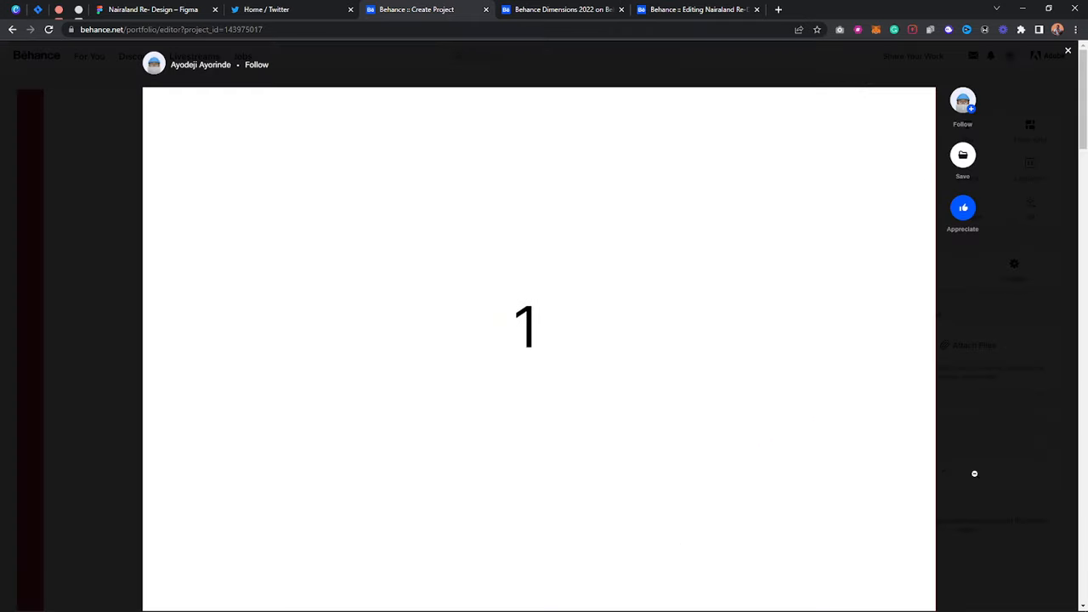
click(1018, 481)
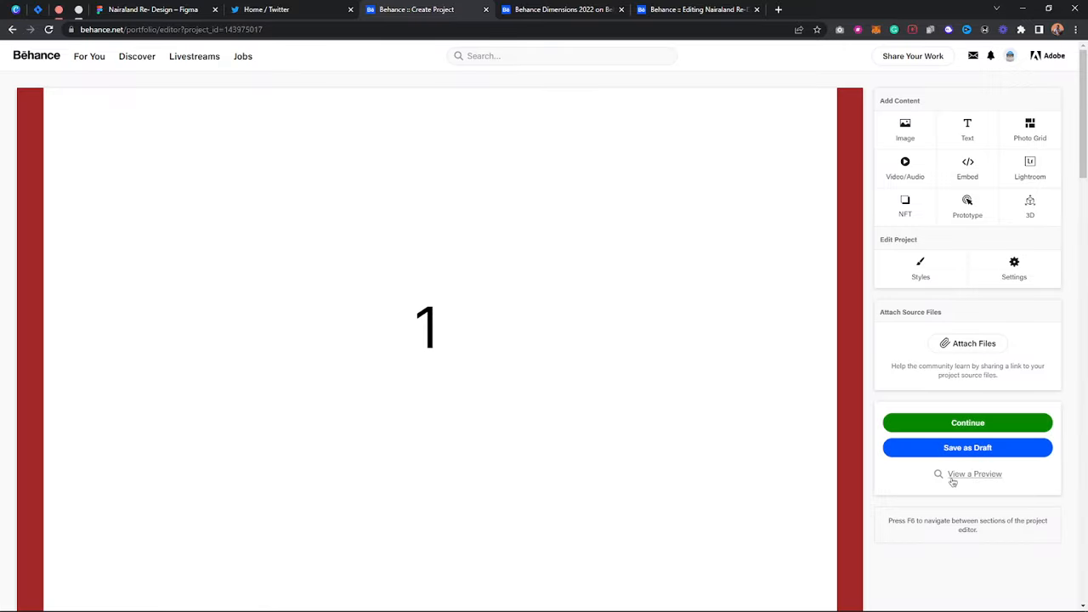